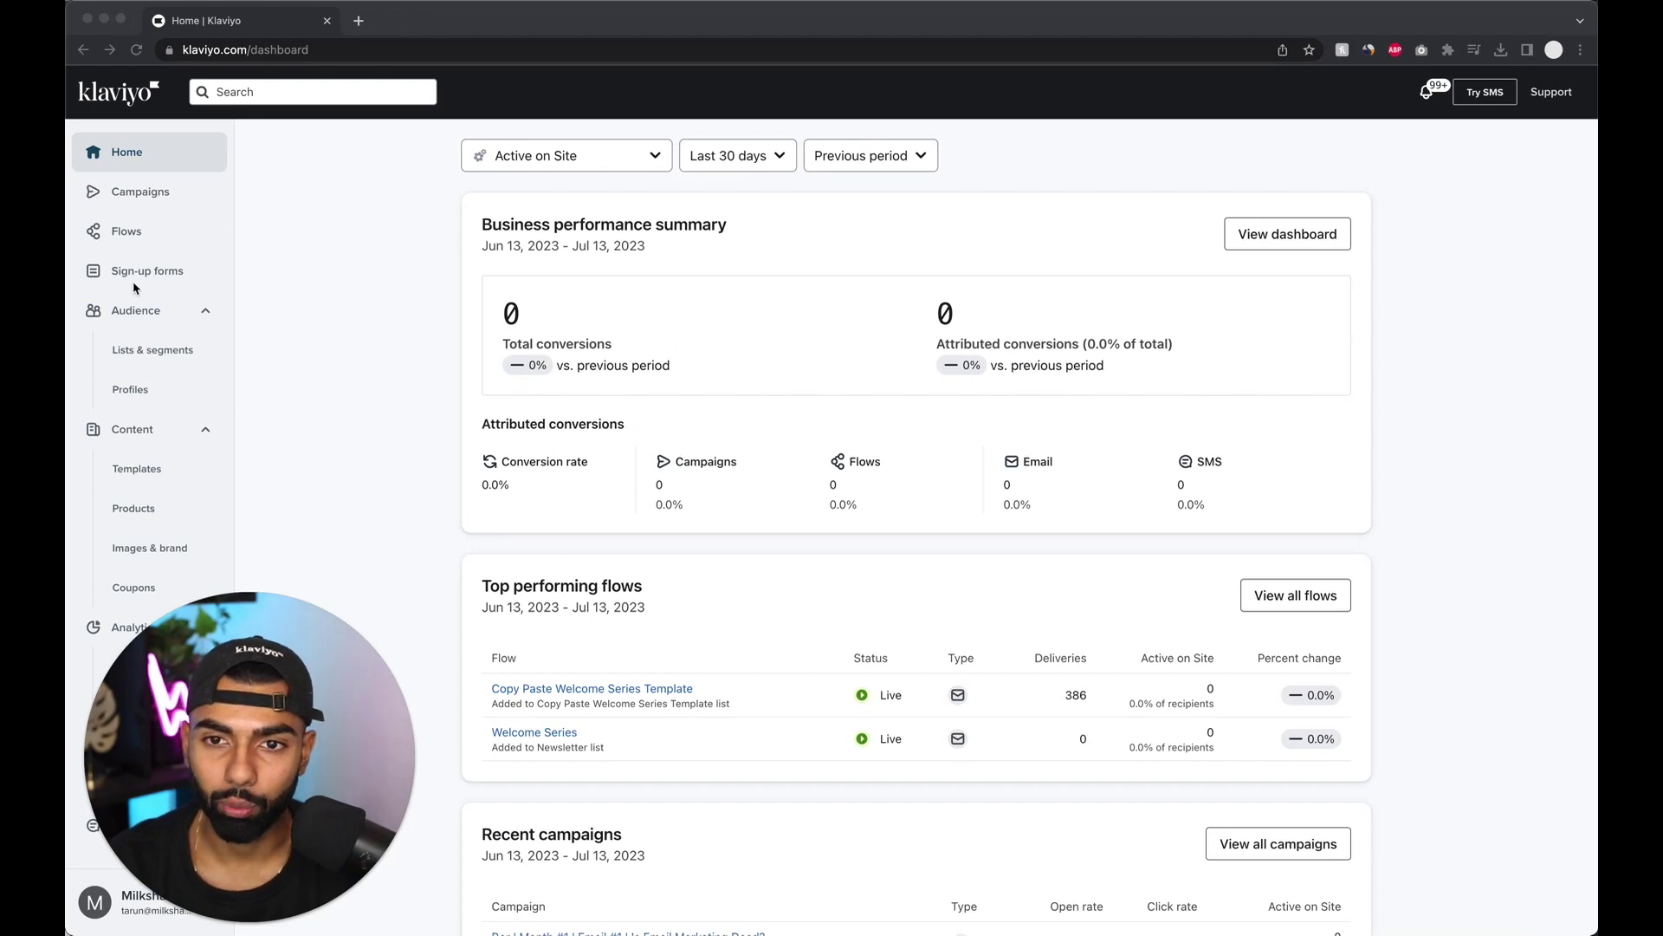
Go to Sign-up forms and start a new form to reach the template gallery.
click(132, 279)
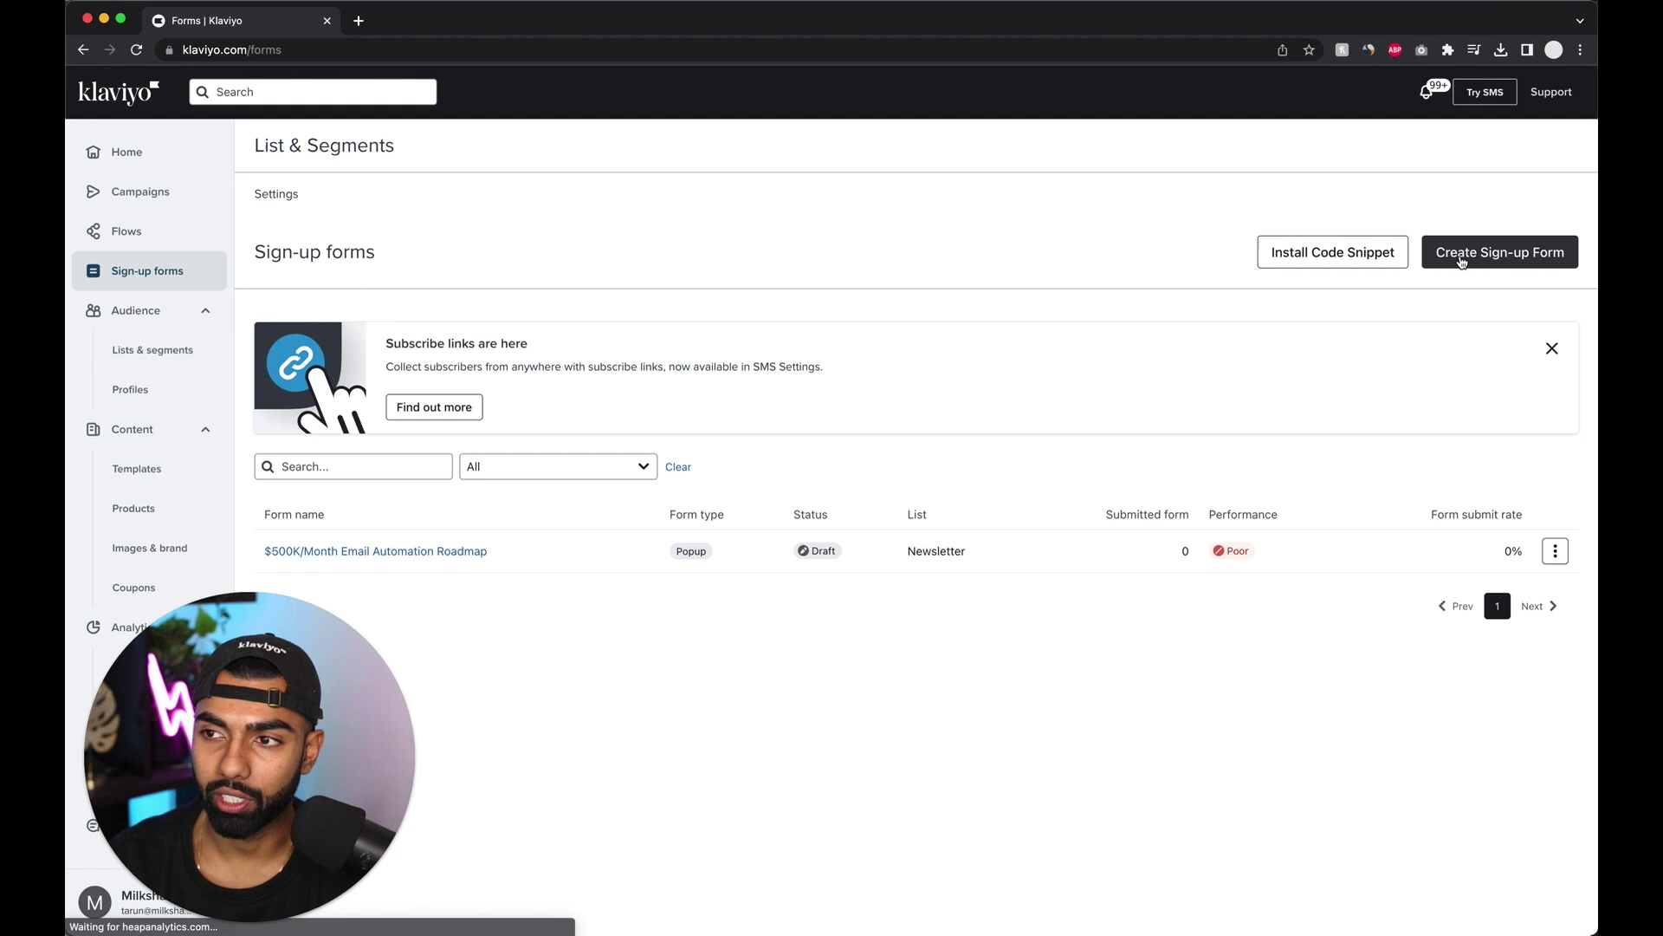
click(1555, 258)
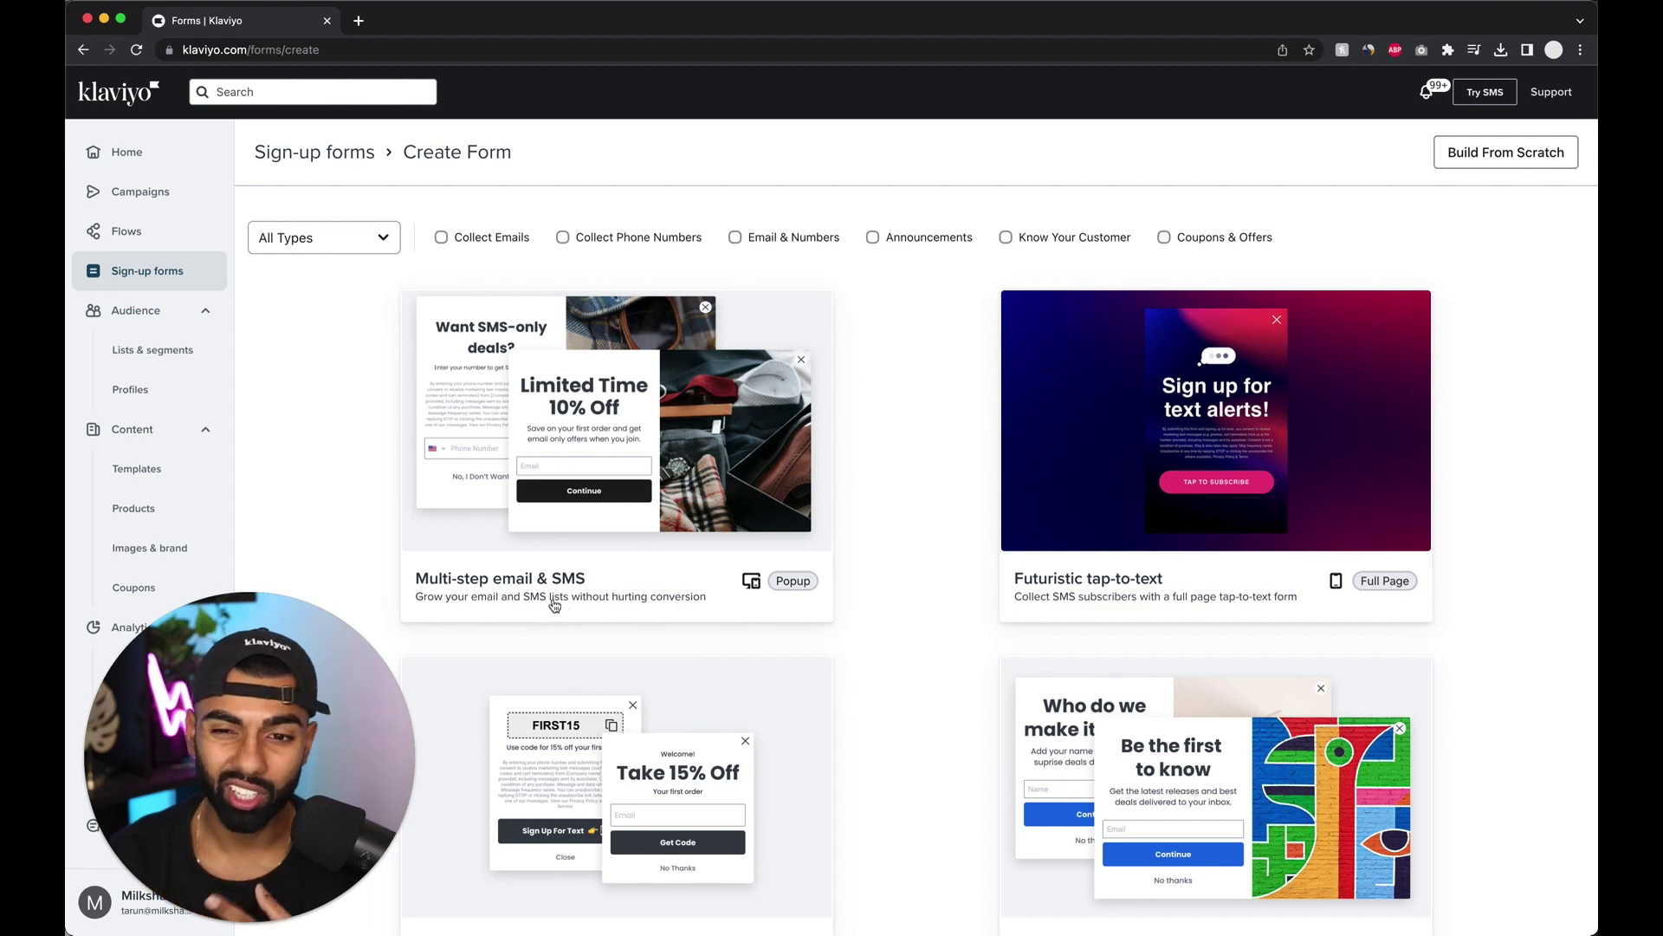
Create a Multi-step email & SMS popup using the Newsletter and SMS Subscribers lists.
click(553, 601)
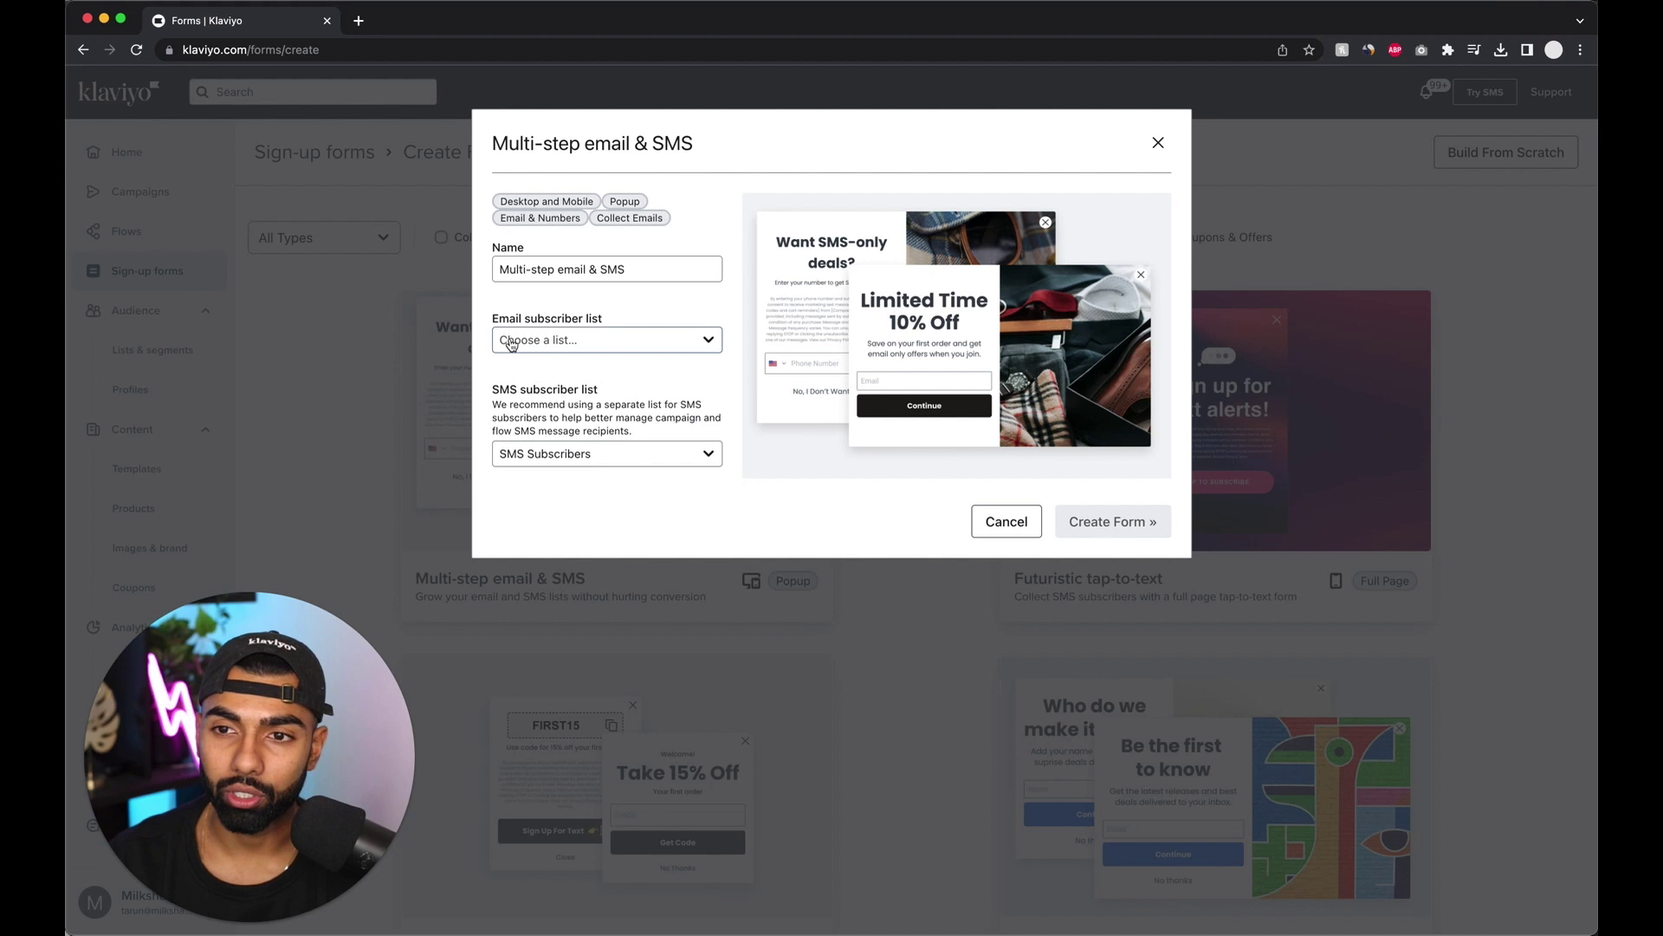
click(543, 341)
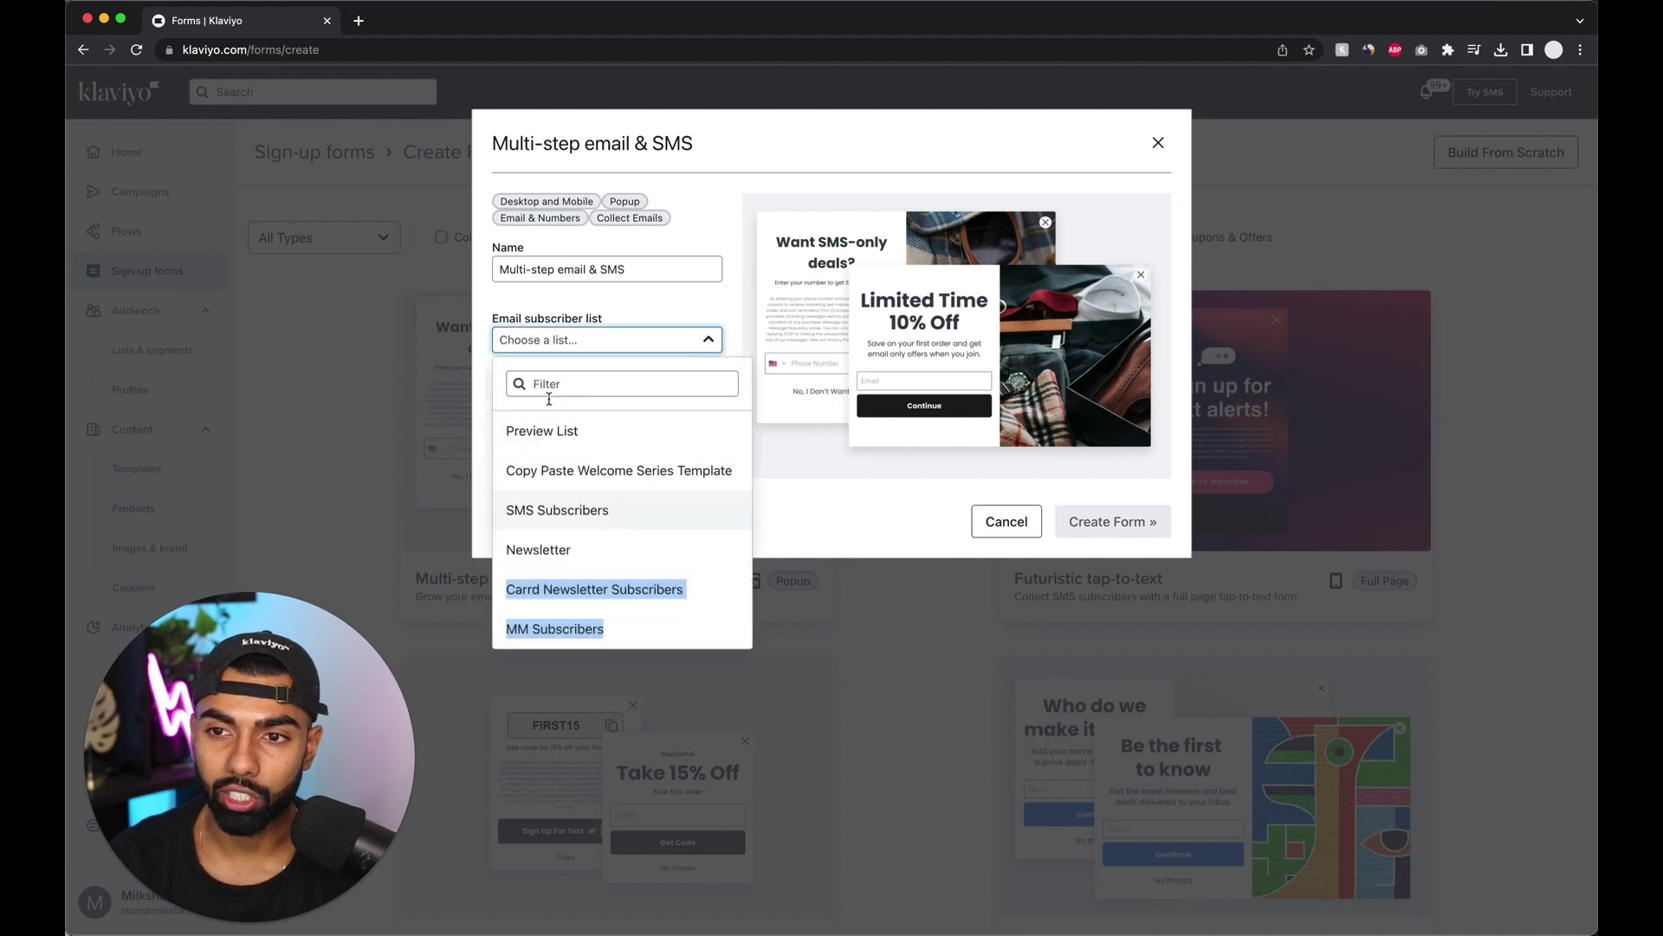
click(553, 545)
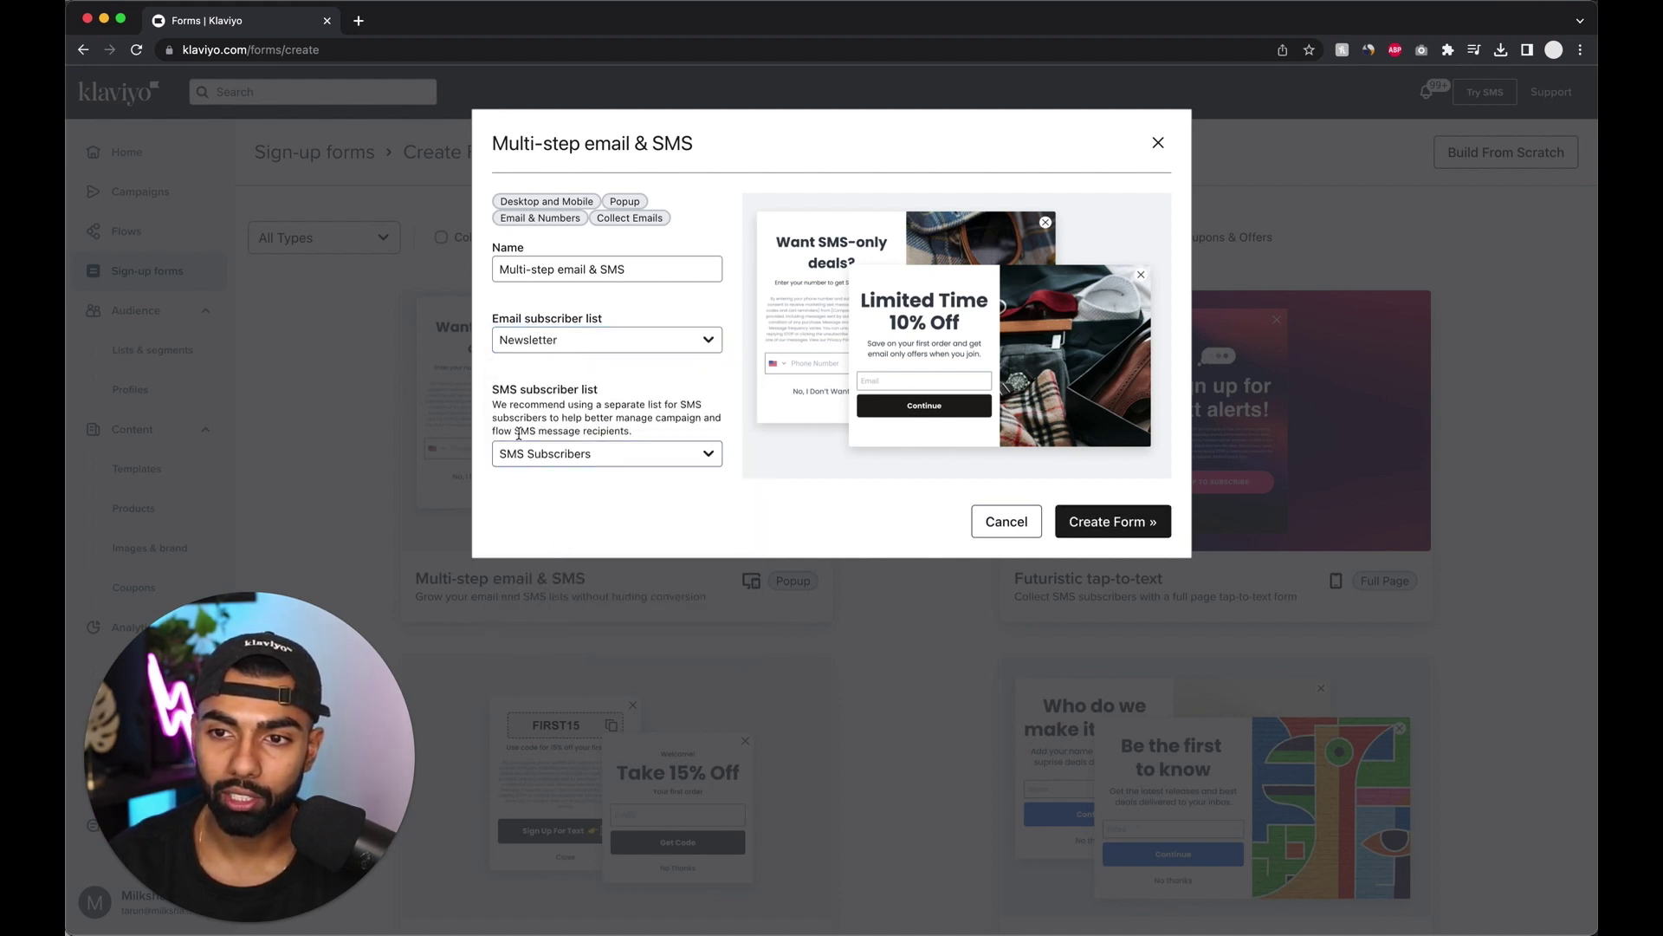
click(646, 460)
click(777, 504)
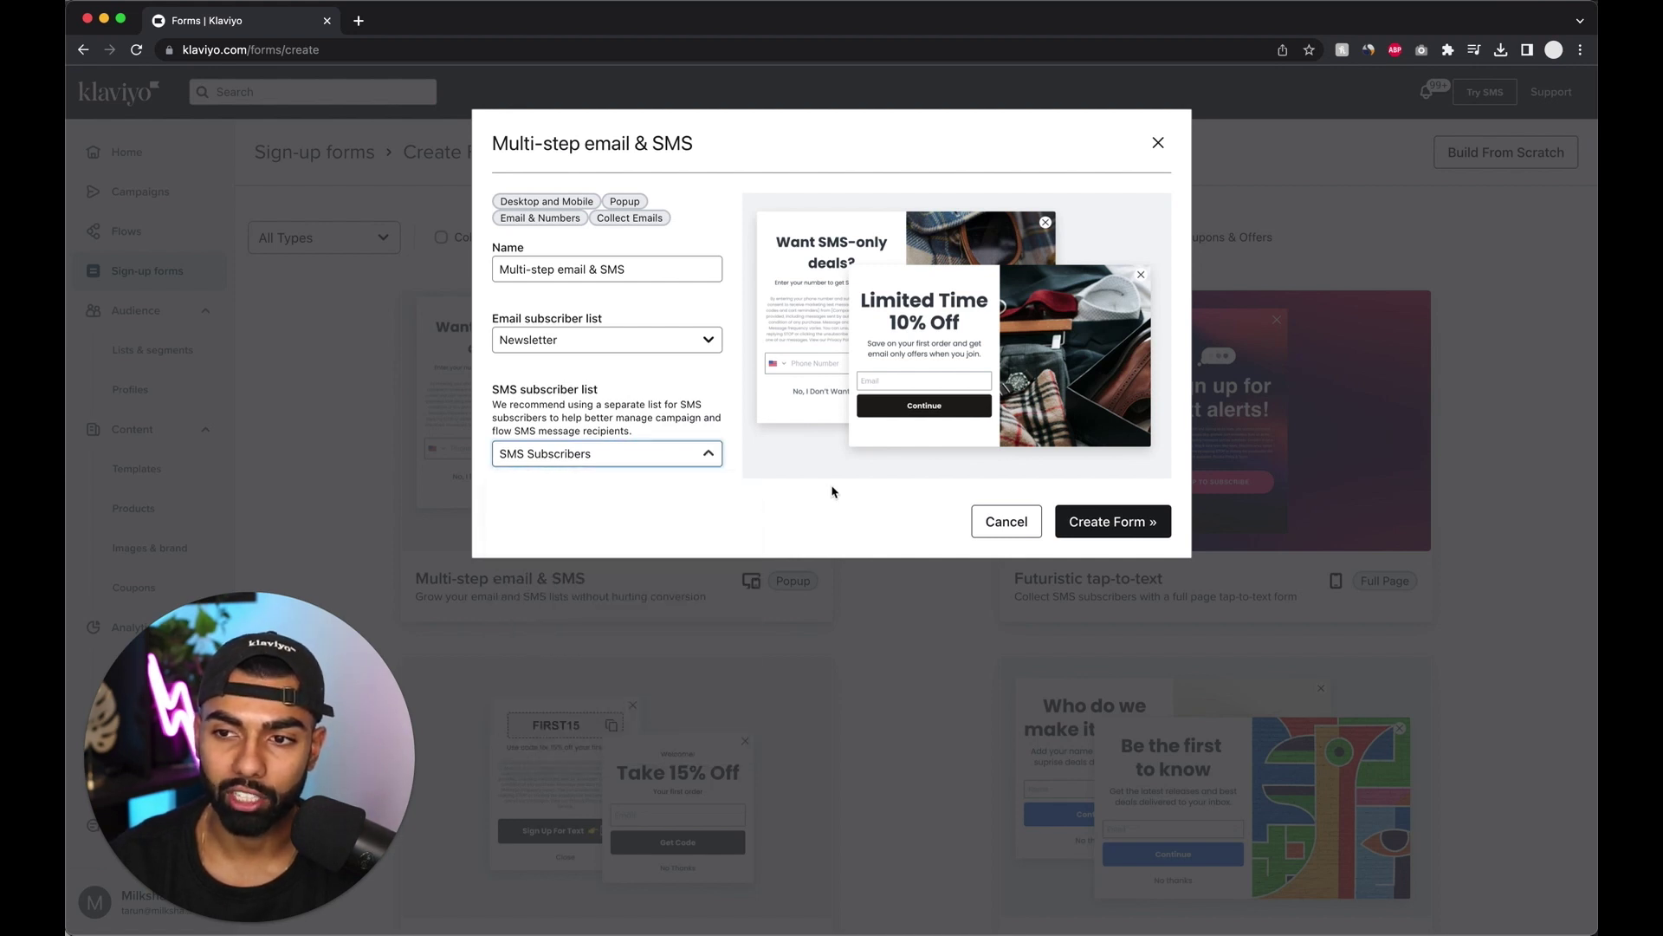
click(1105, 520)
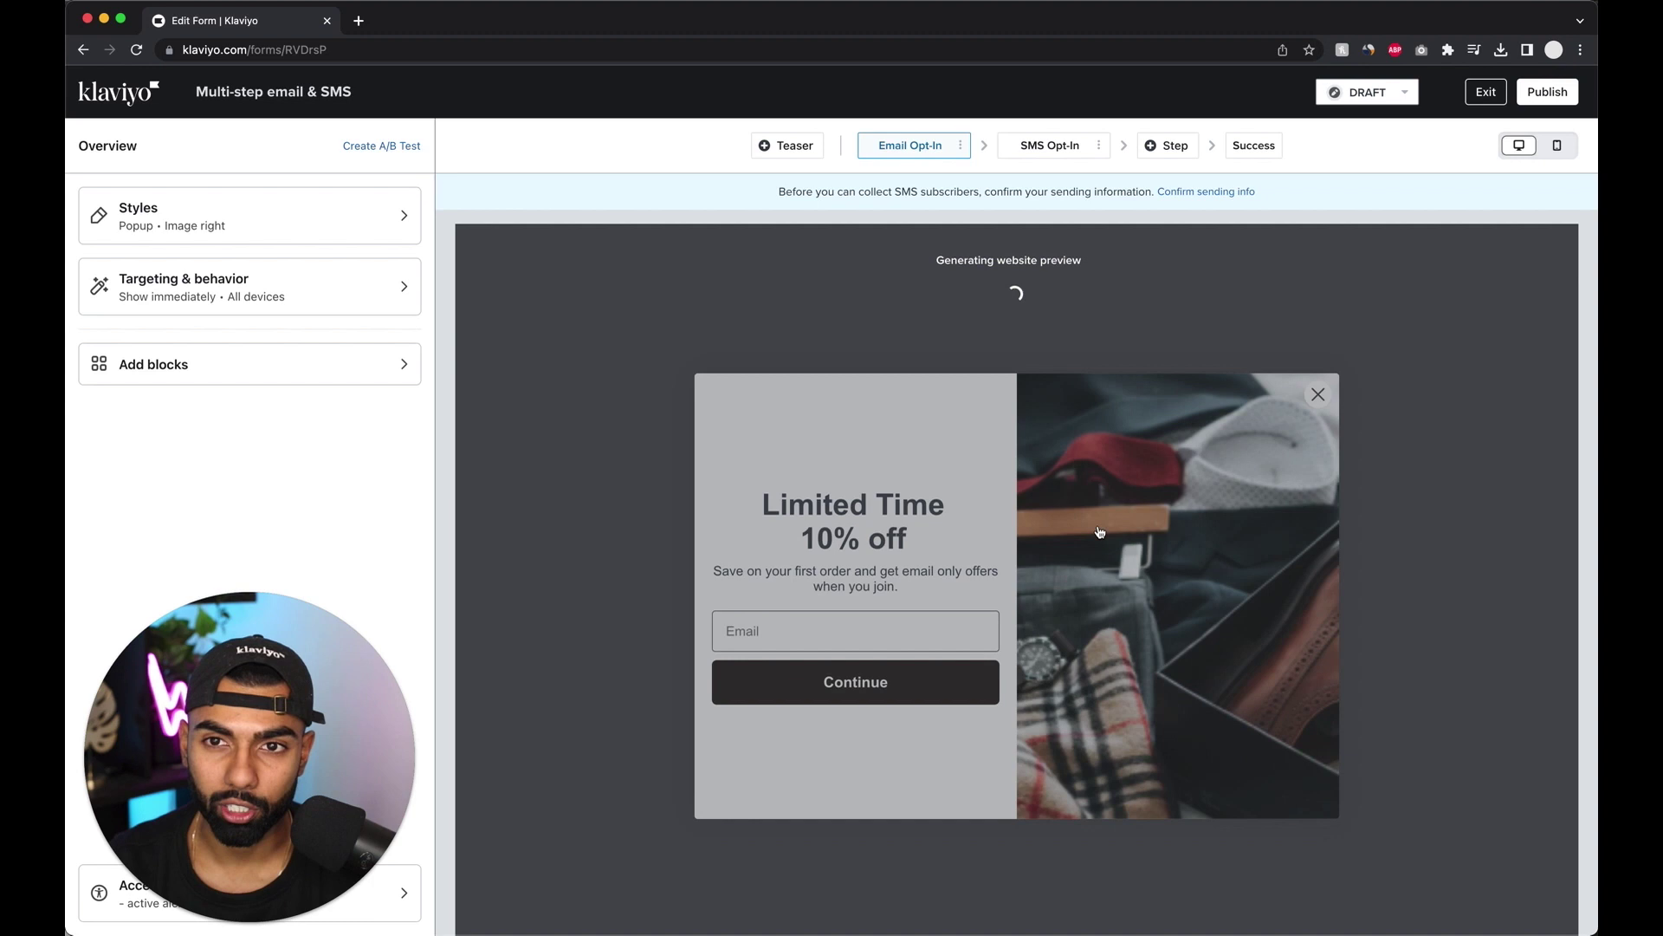
Preview the SMS Opt-In step and its options menu, then return to Email Opt-In.
click(1067, 149)
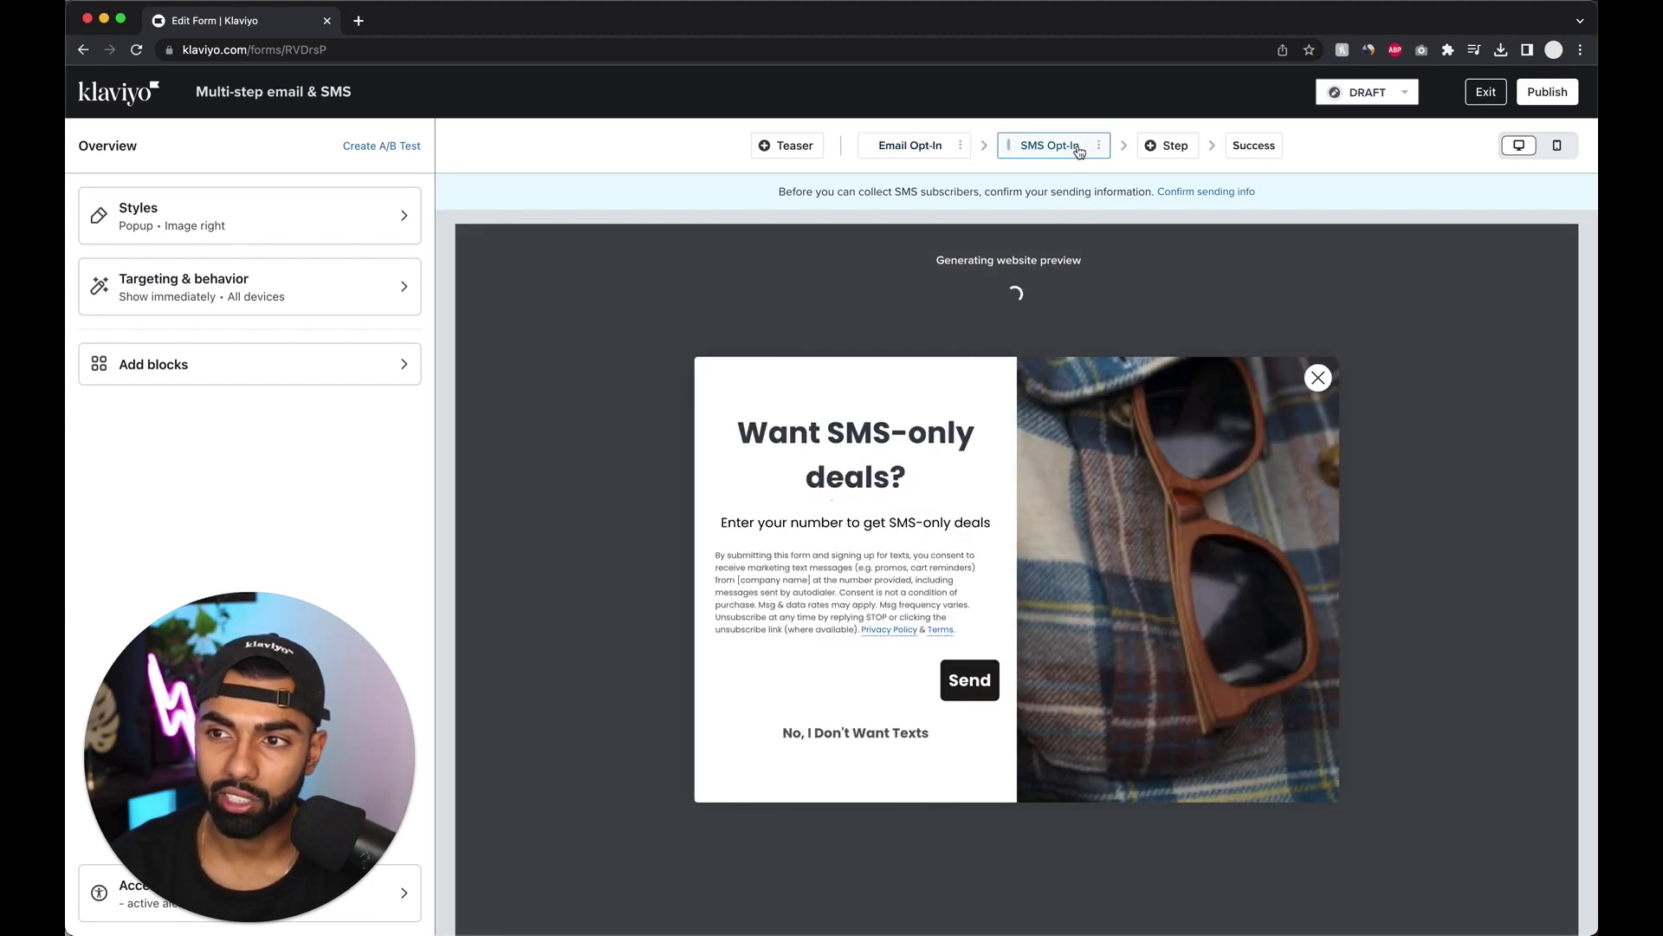
click(1098, 145)
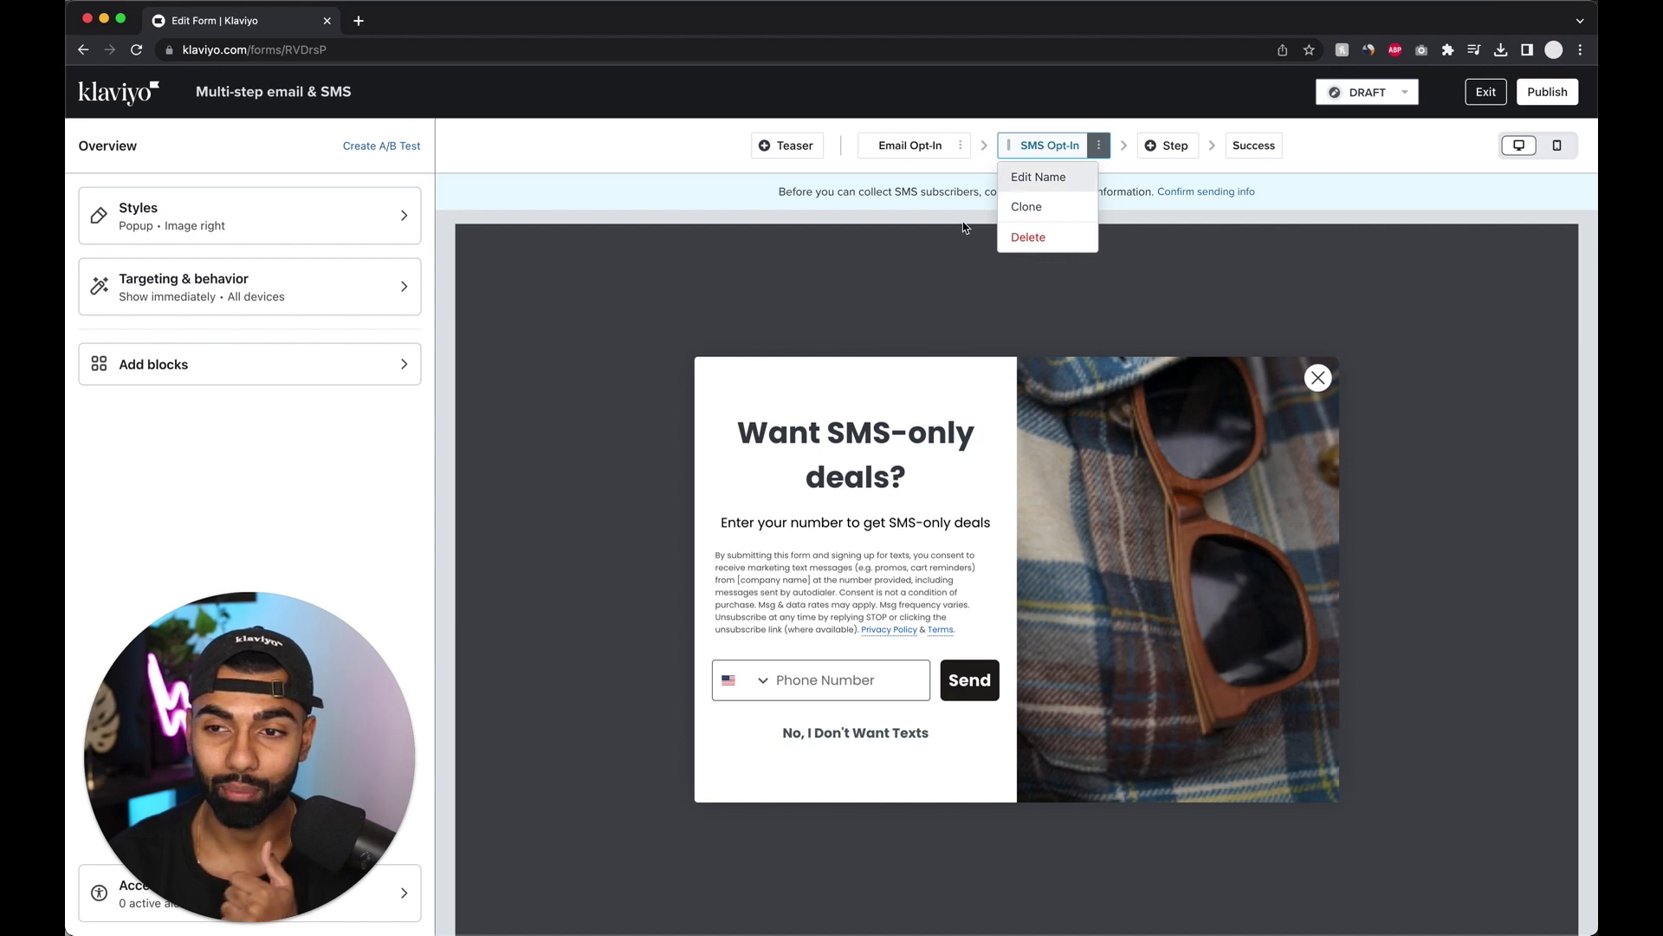
click(905, 145)
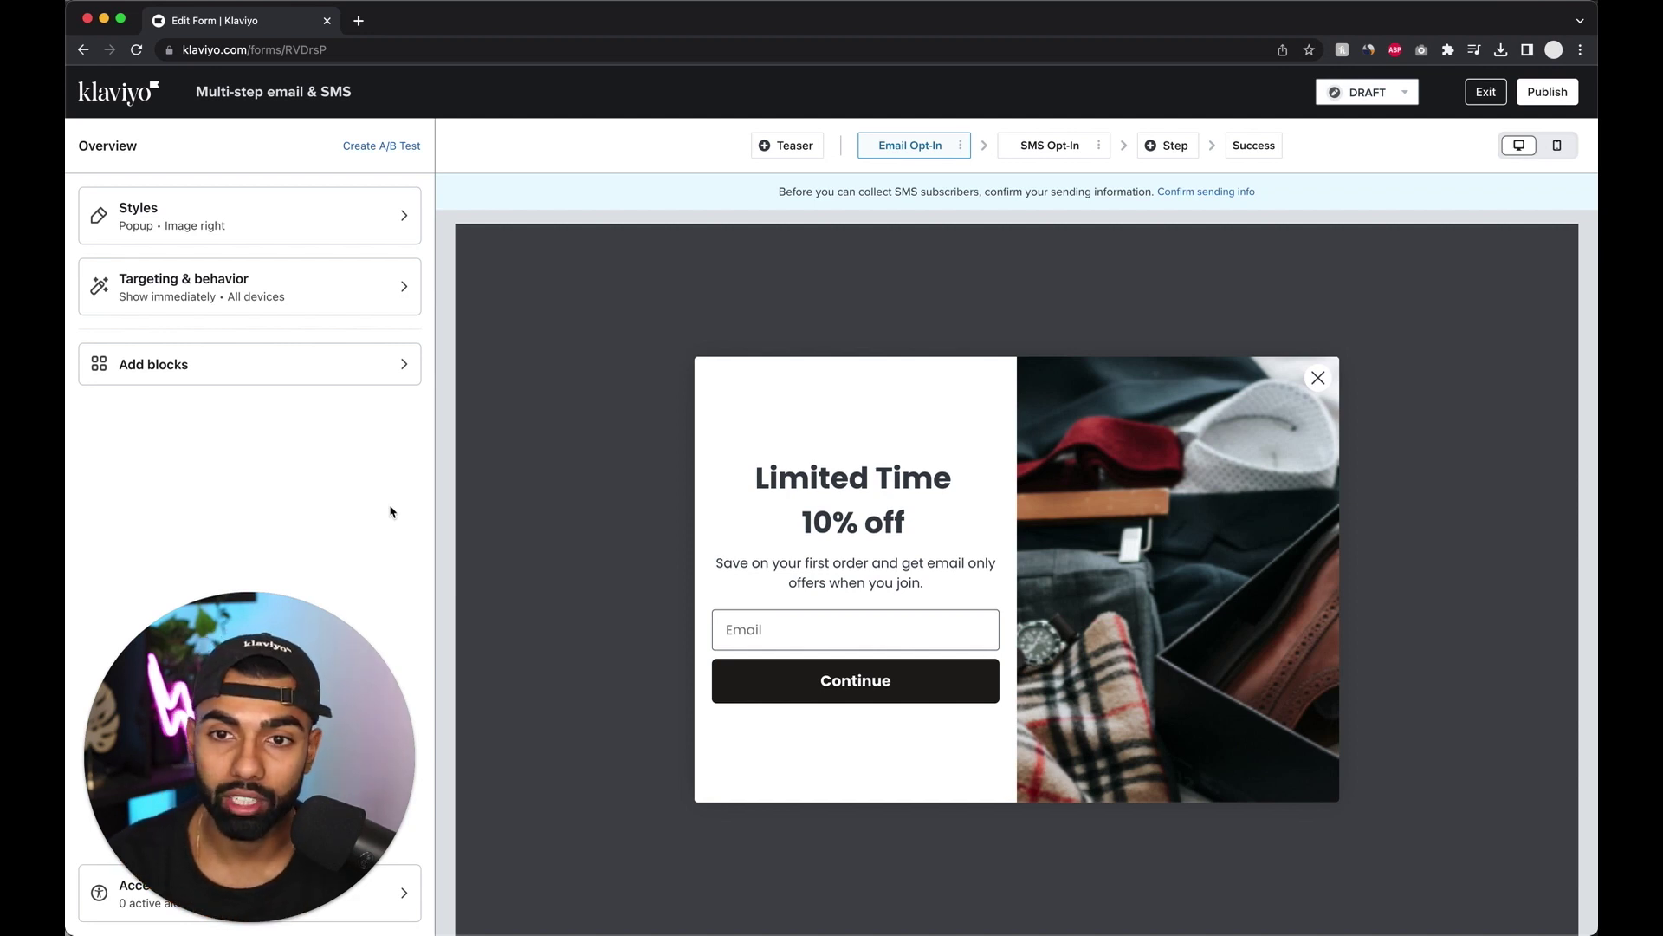
Show the popup on desktop only, triggered by rules 5 seconds after page load.
click(188, 294)
scroll(147, 376, down, 5)
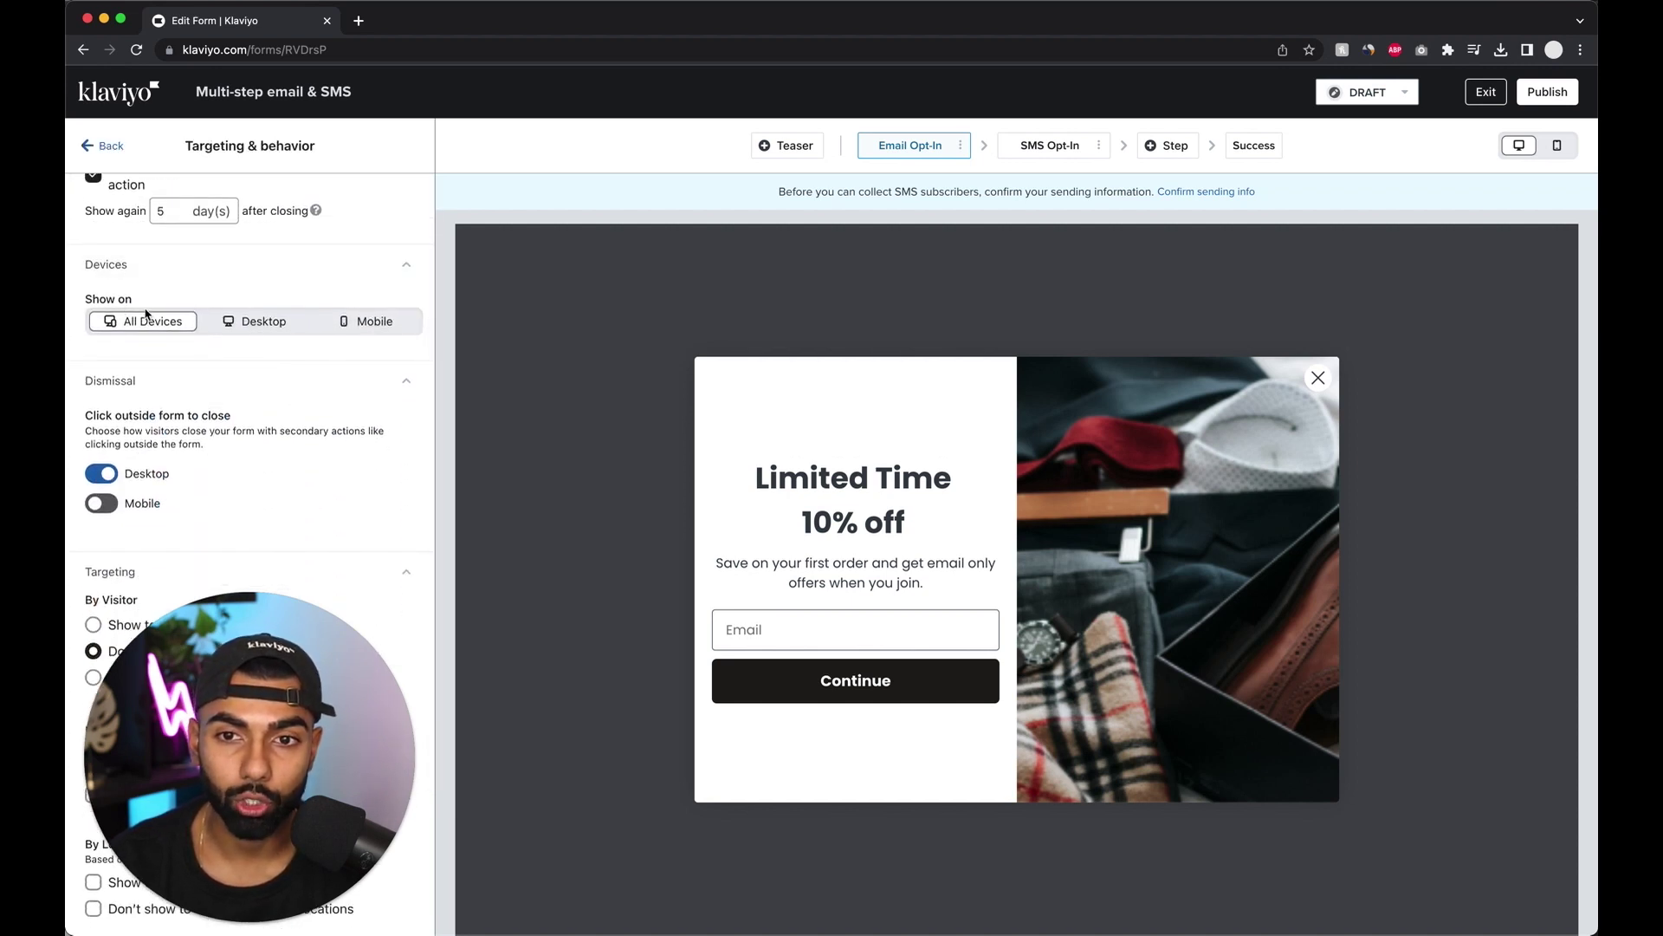
click(243, 326)
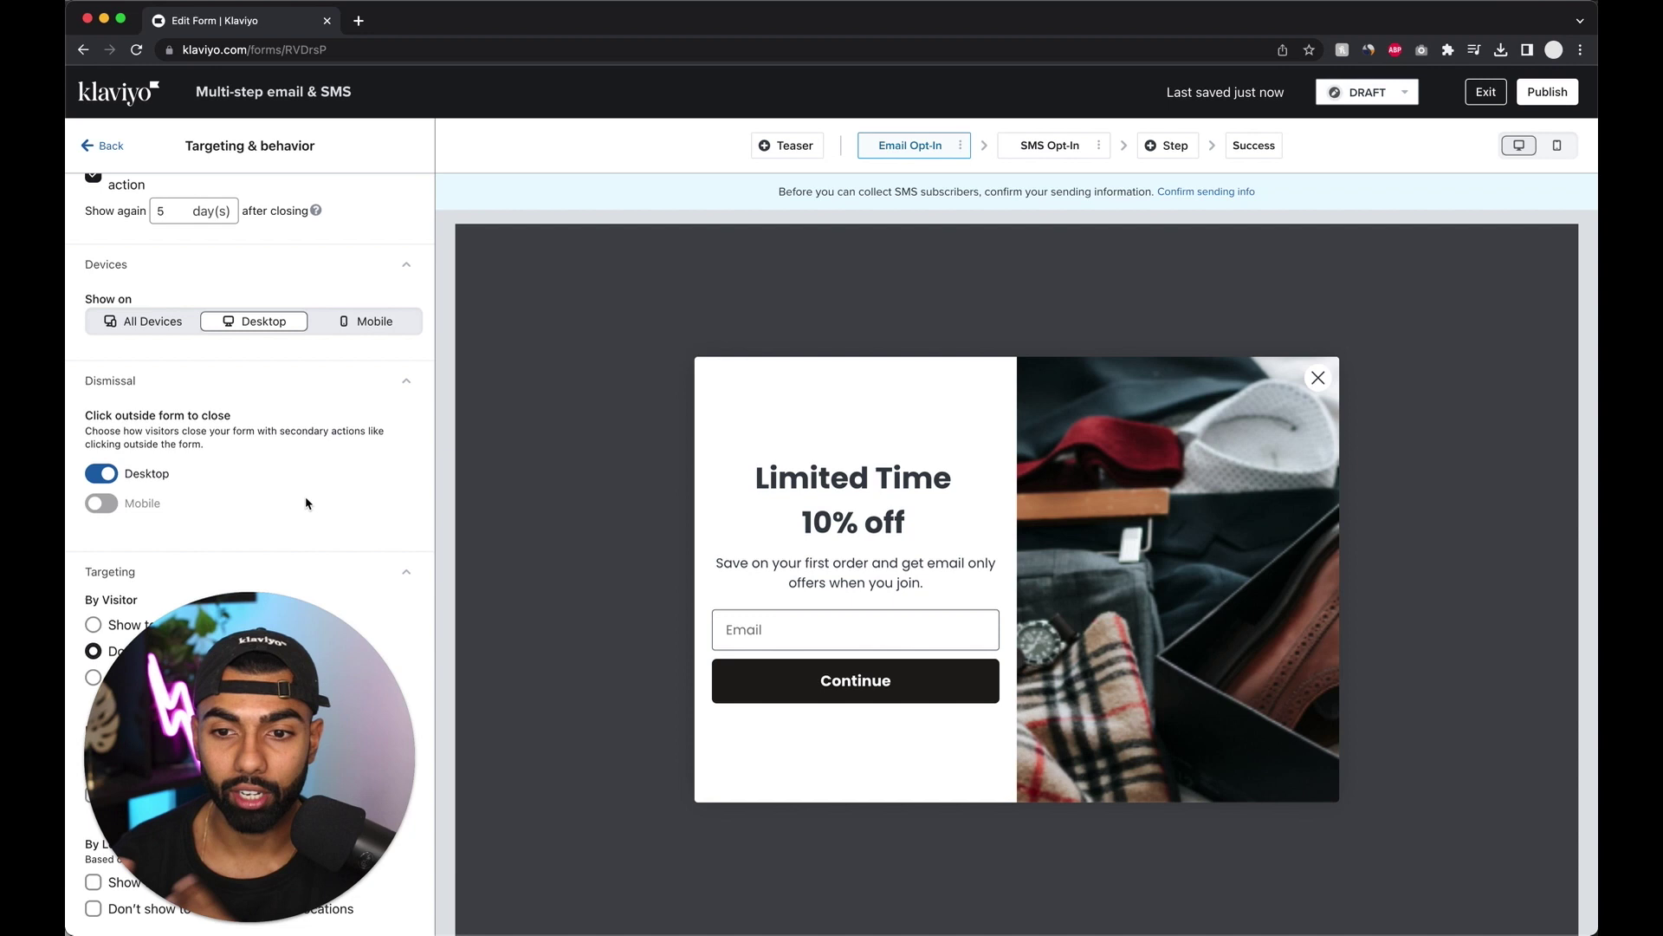
scroll(185, 321, up, 2)
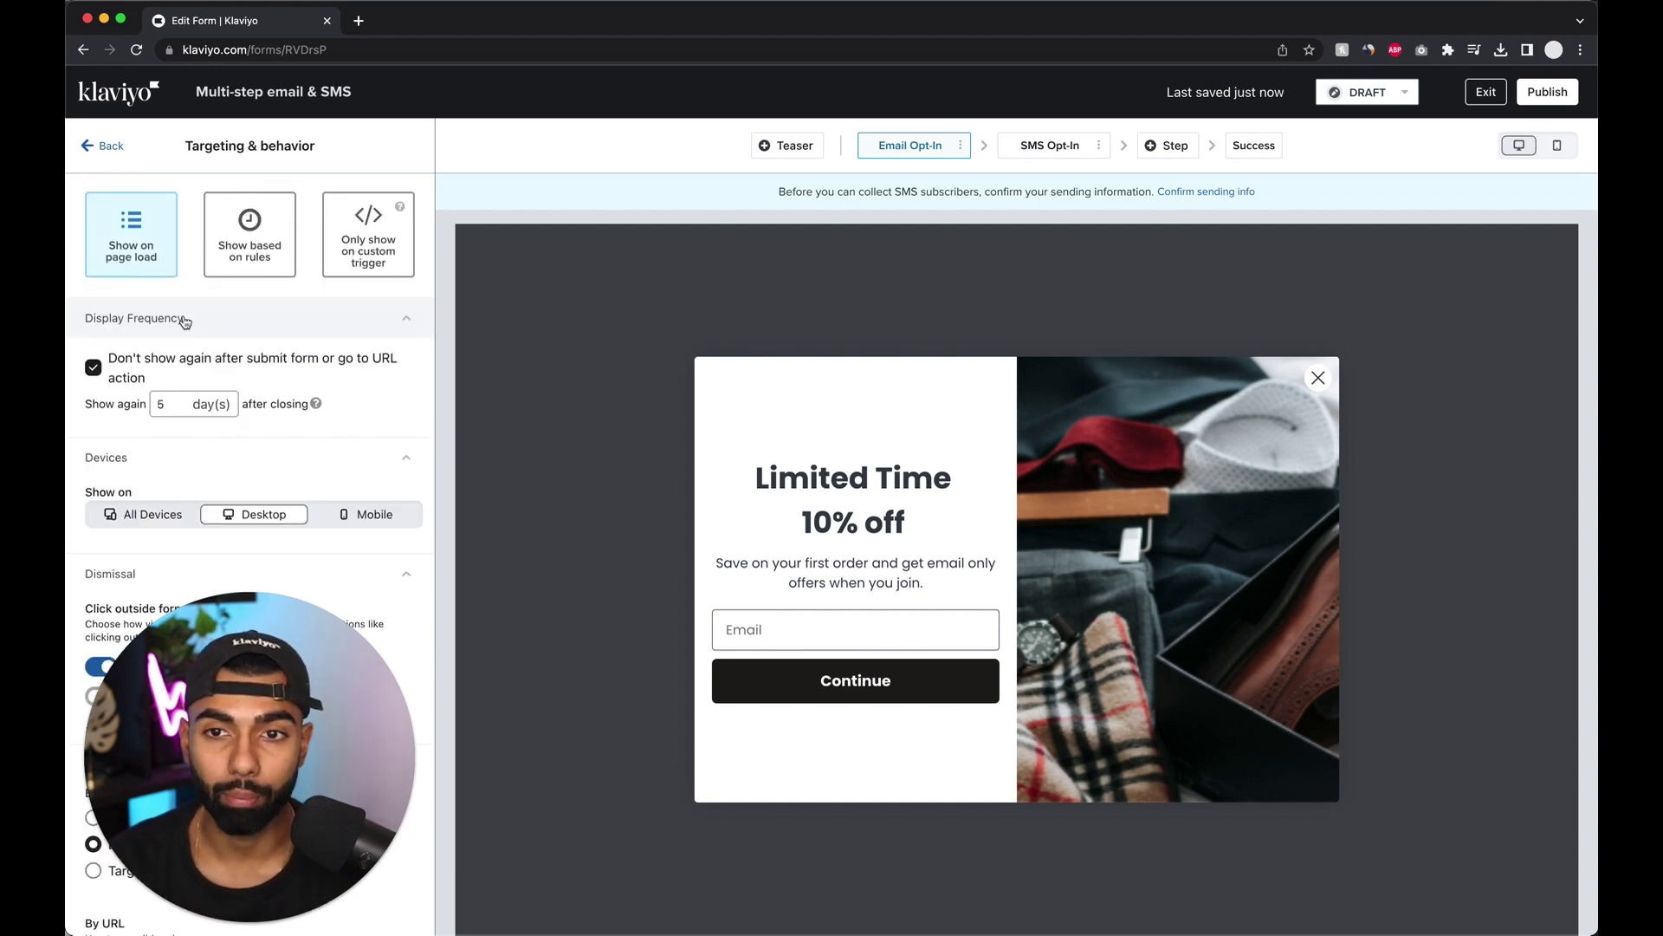
click(232, 264)
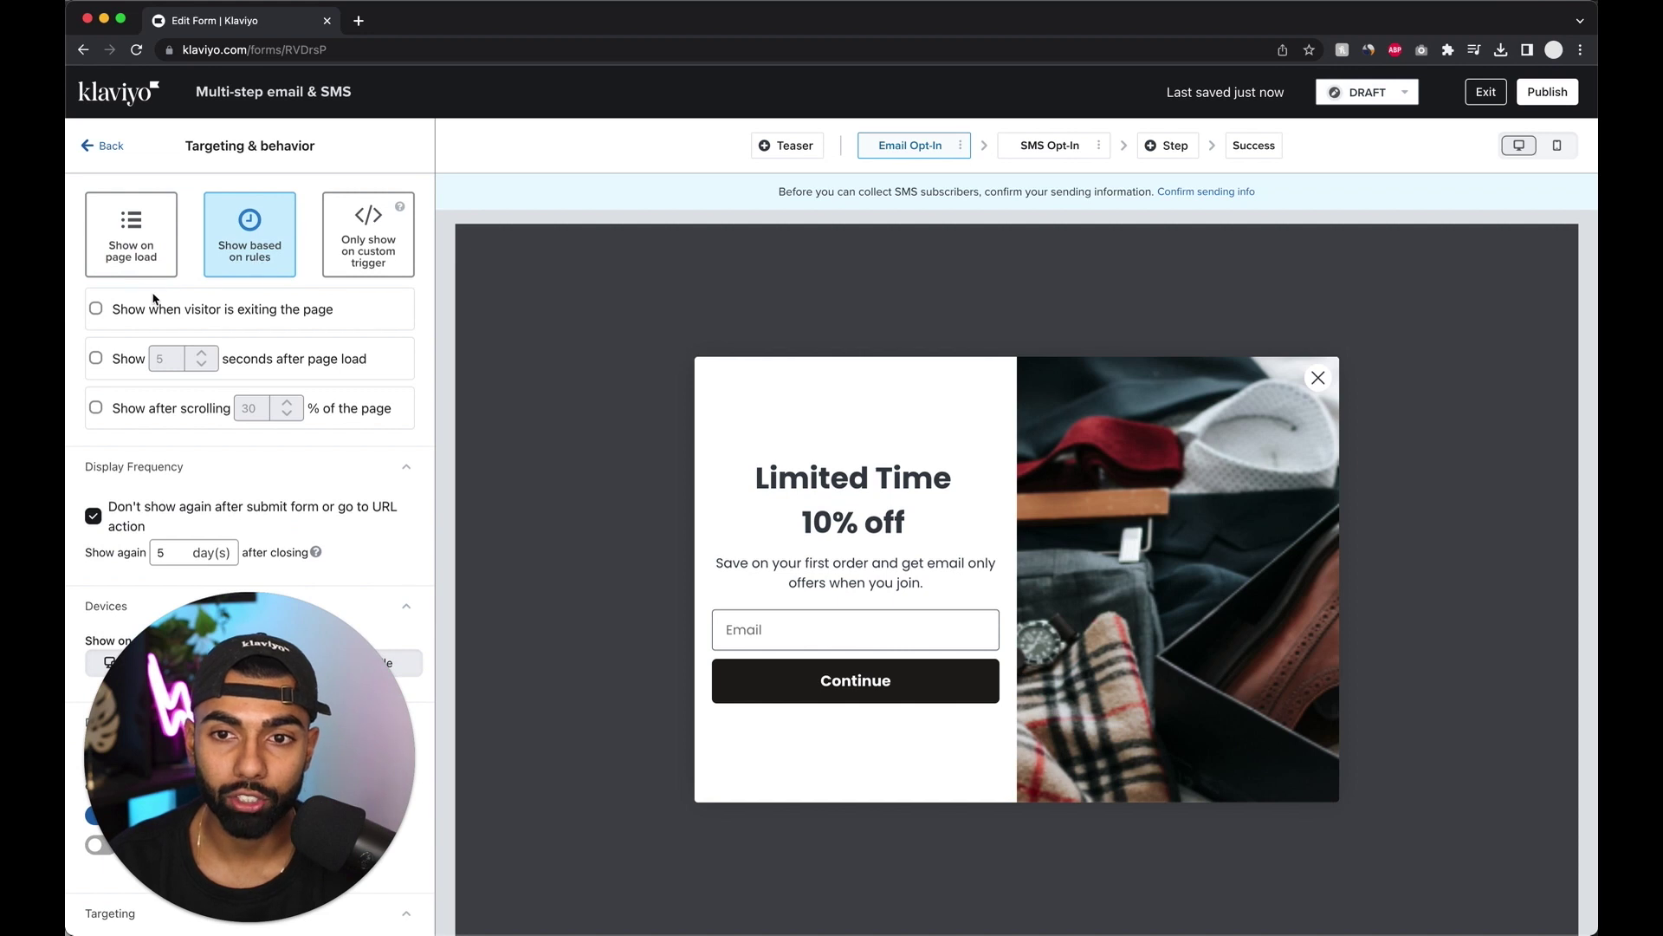
click(97, 360)
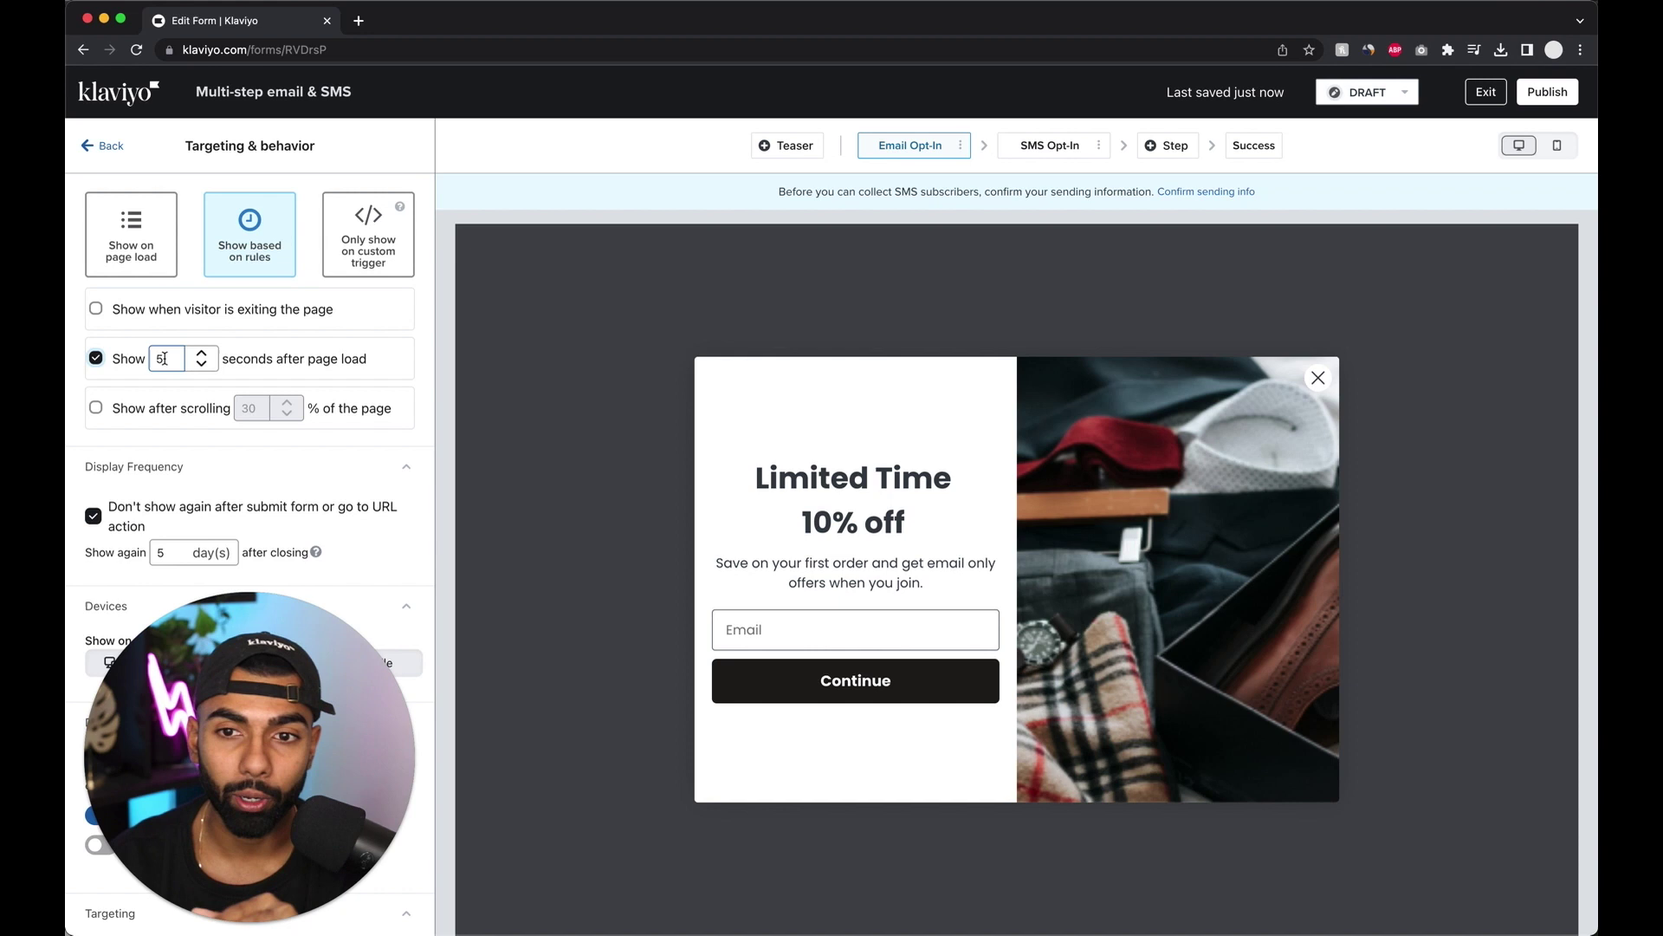
click(155, 415)
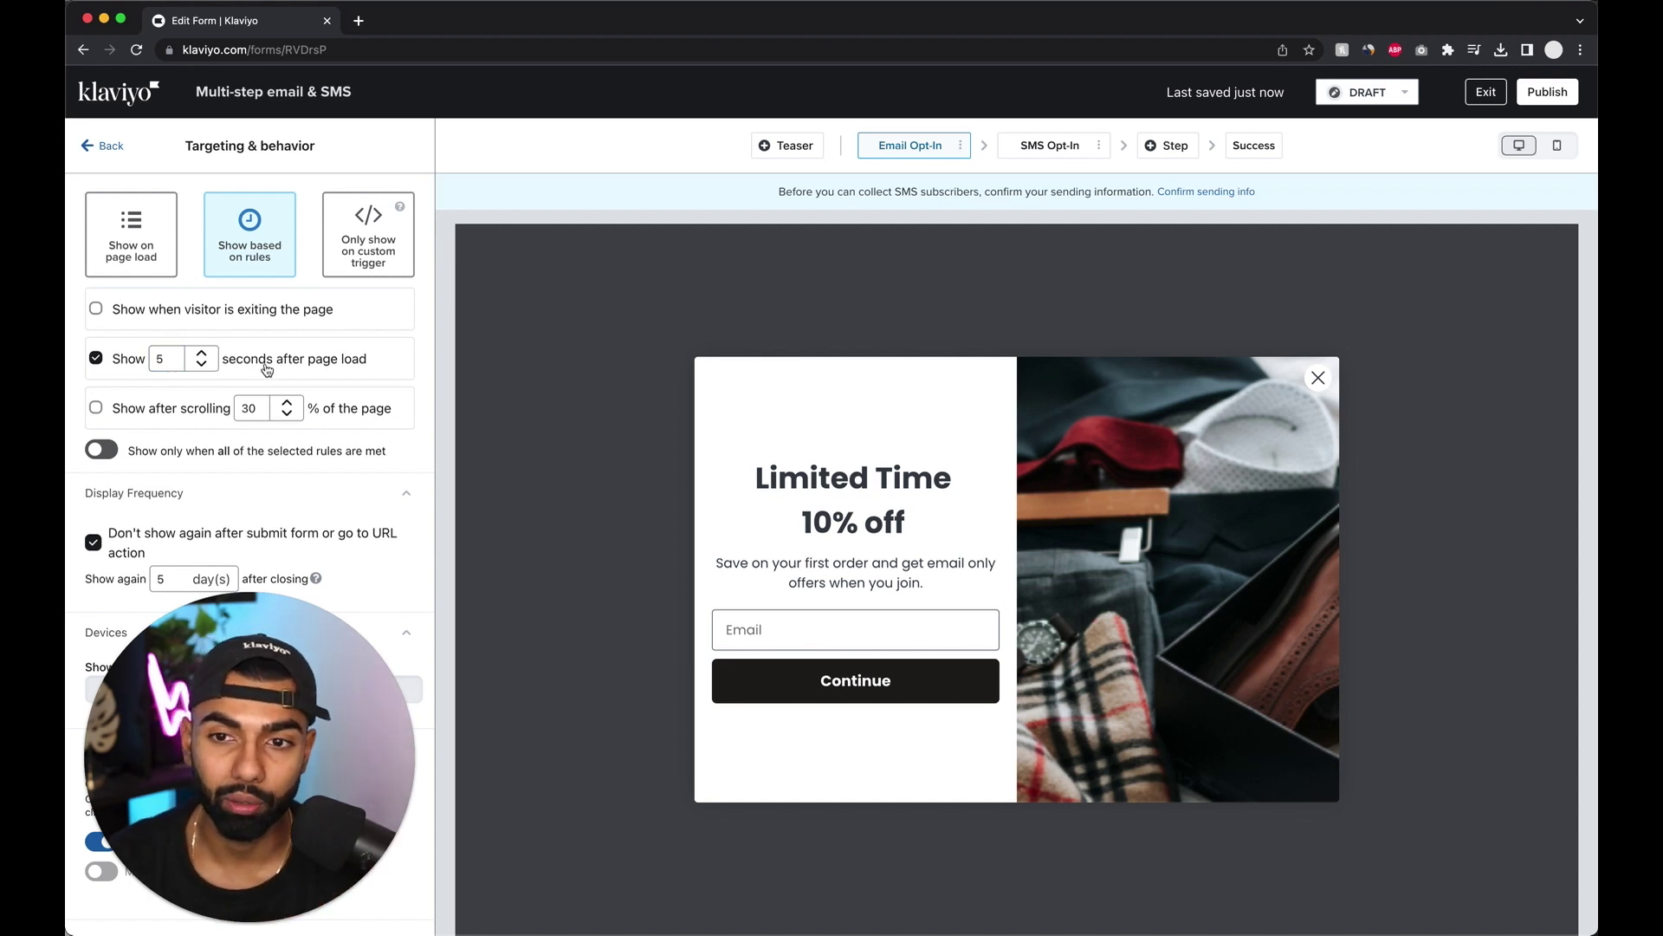
Replace the 'Limited Time' headline line with UNLOCK.
click(111, 146)
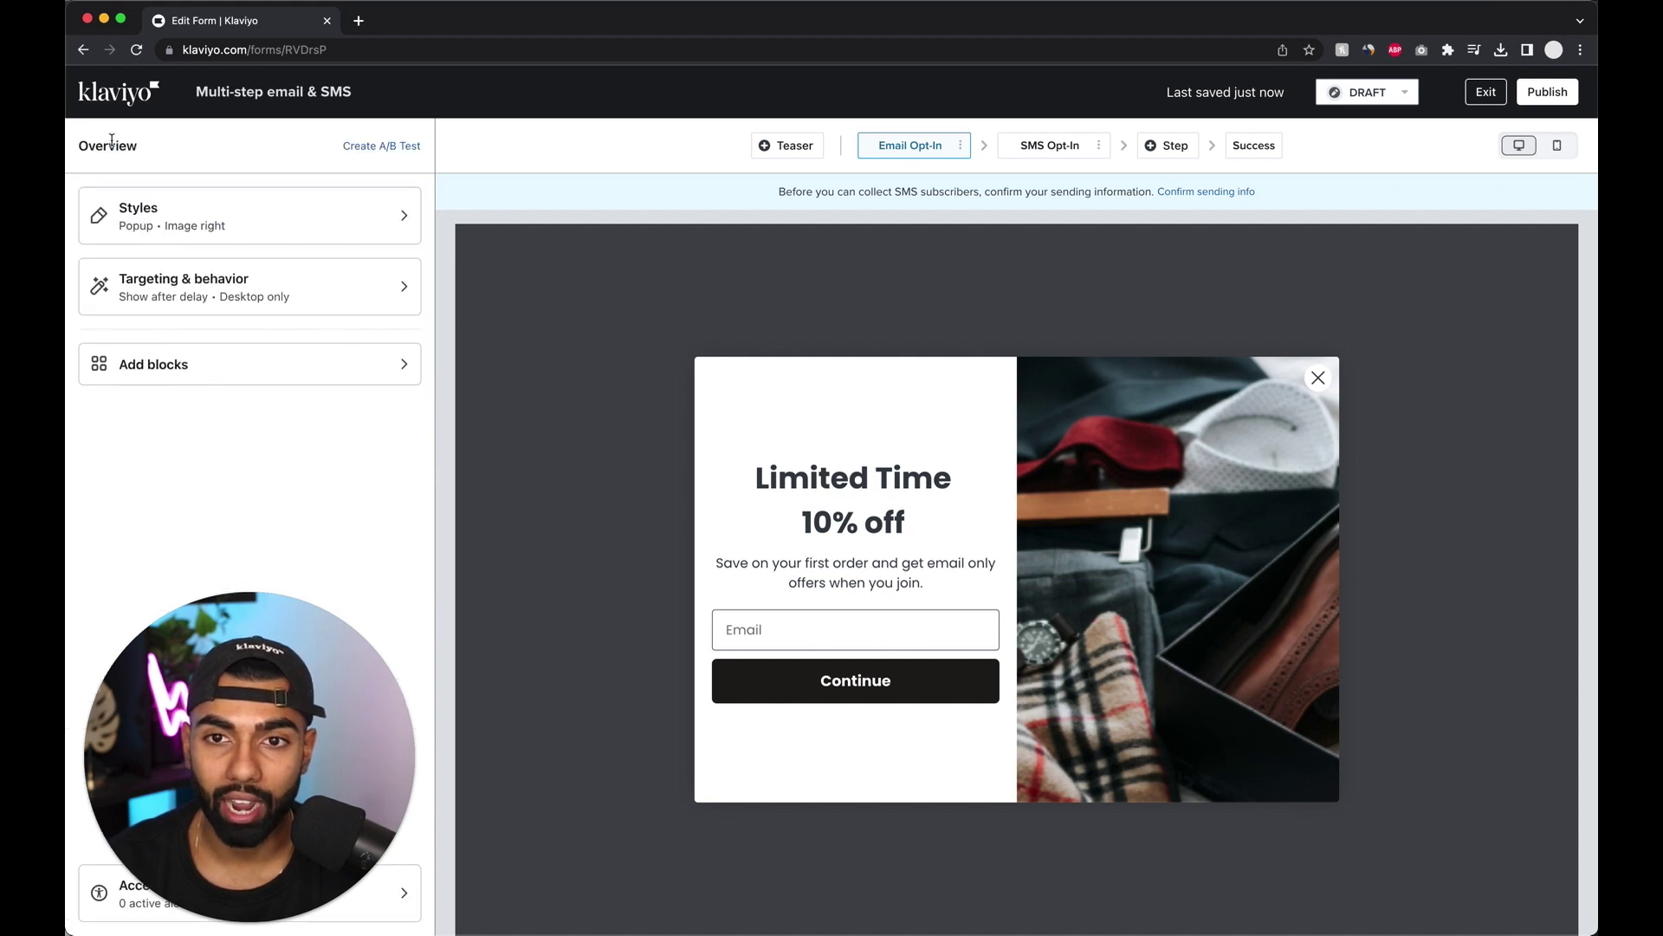
click(846, 482)
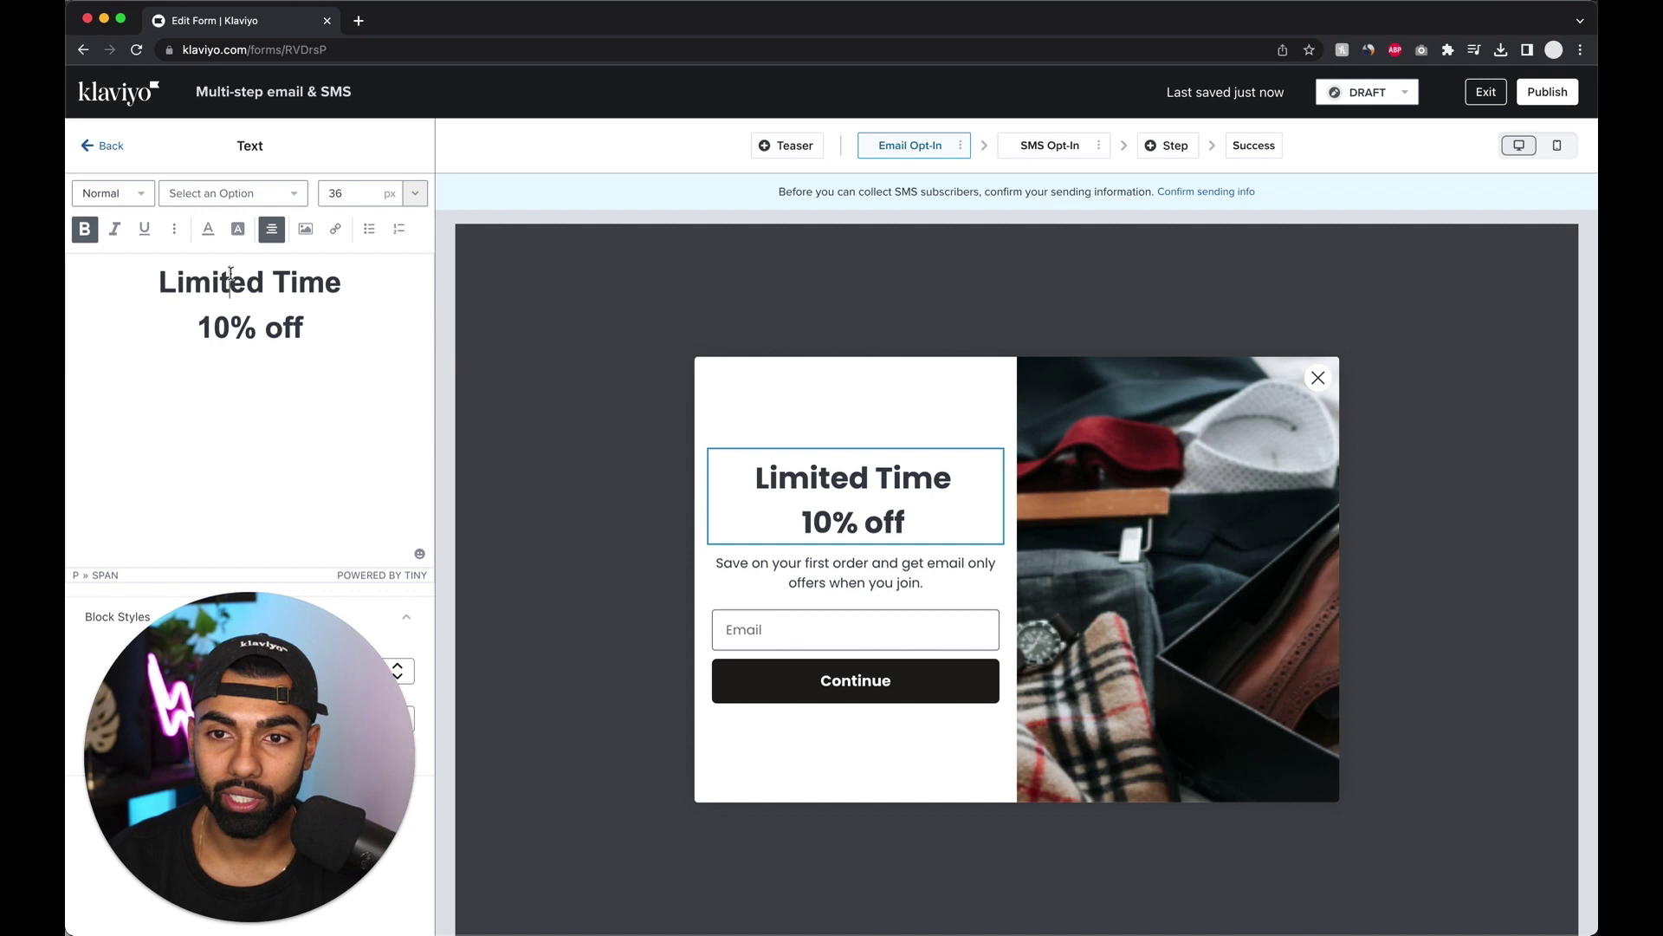
triple_click(231, 274)
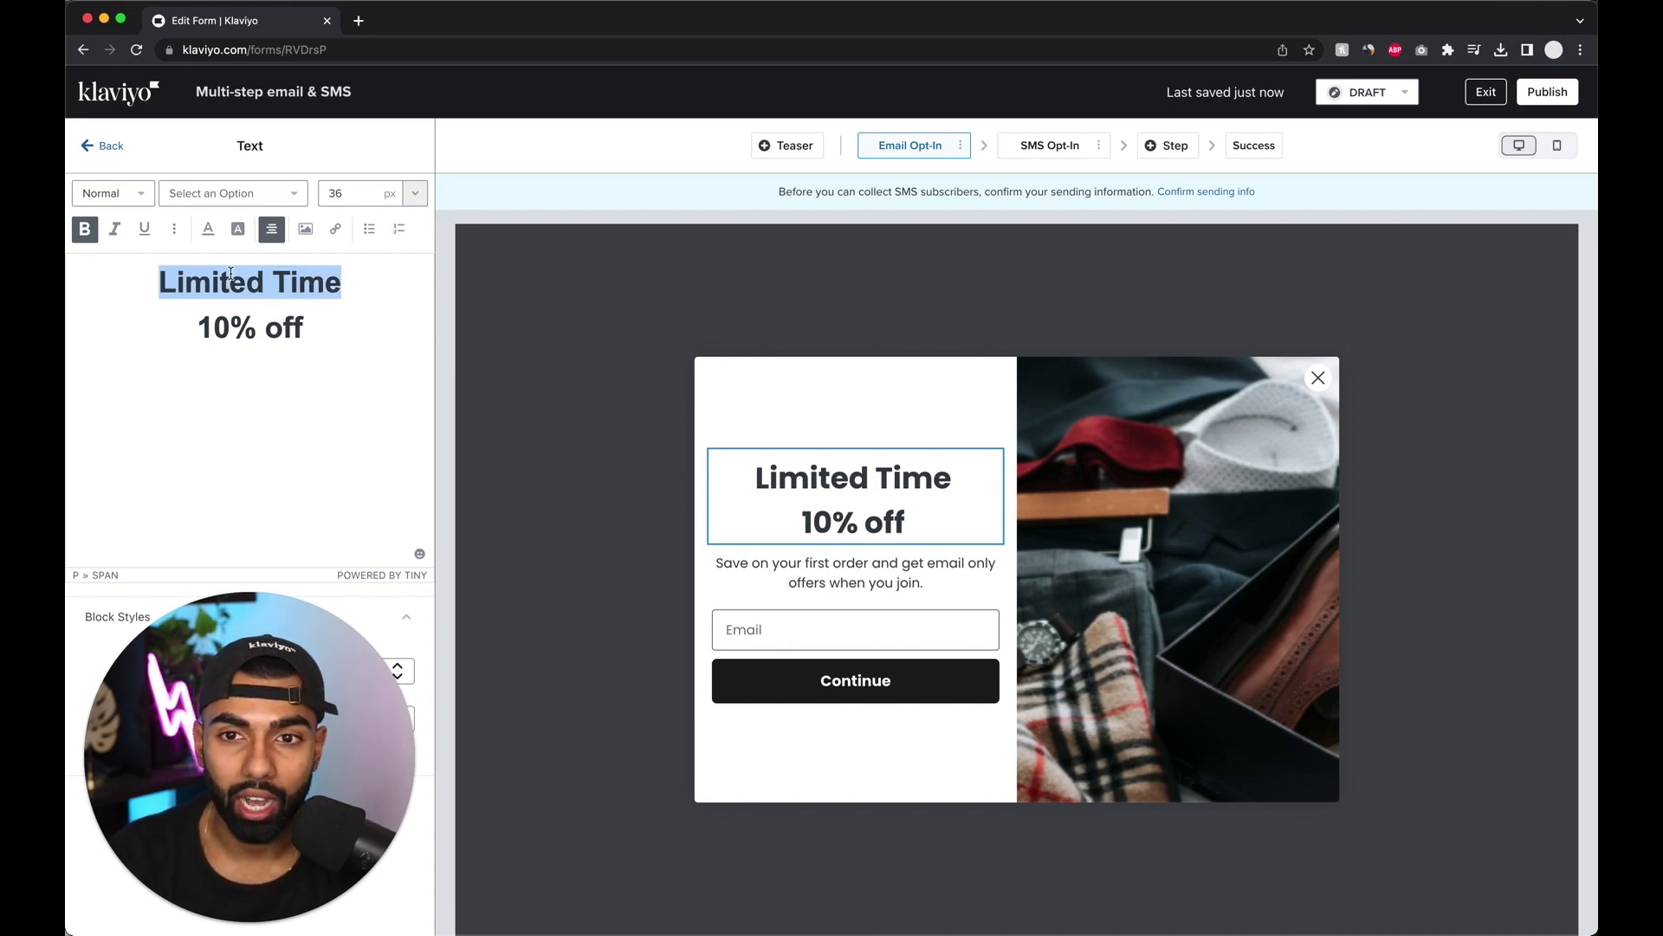
text(UNK)
key(BackSpace)
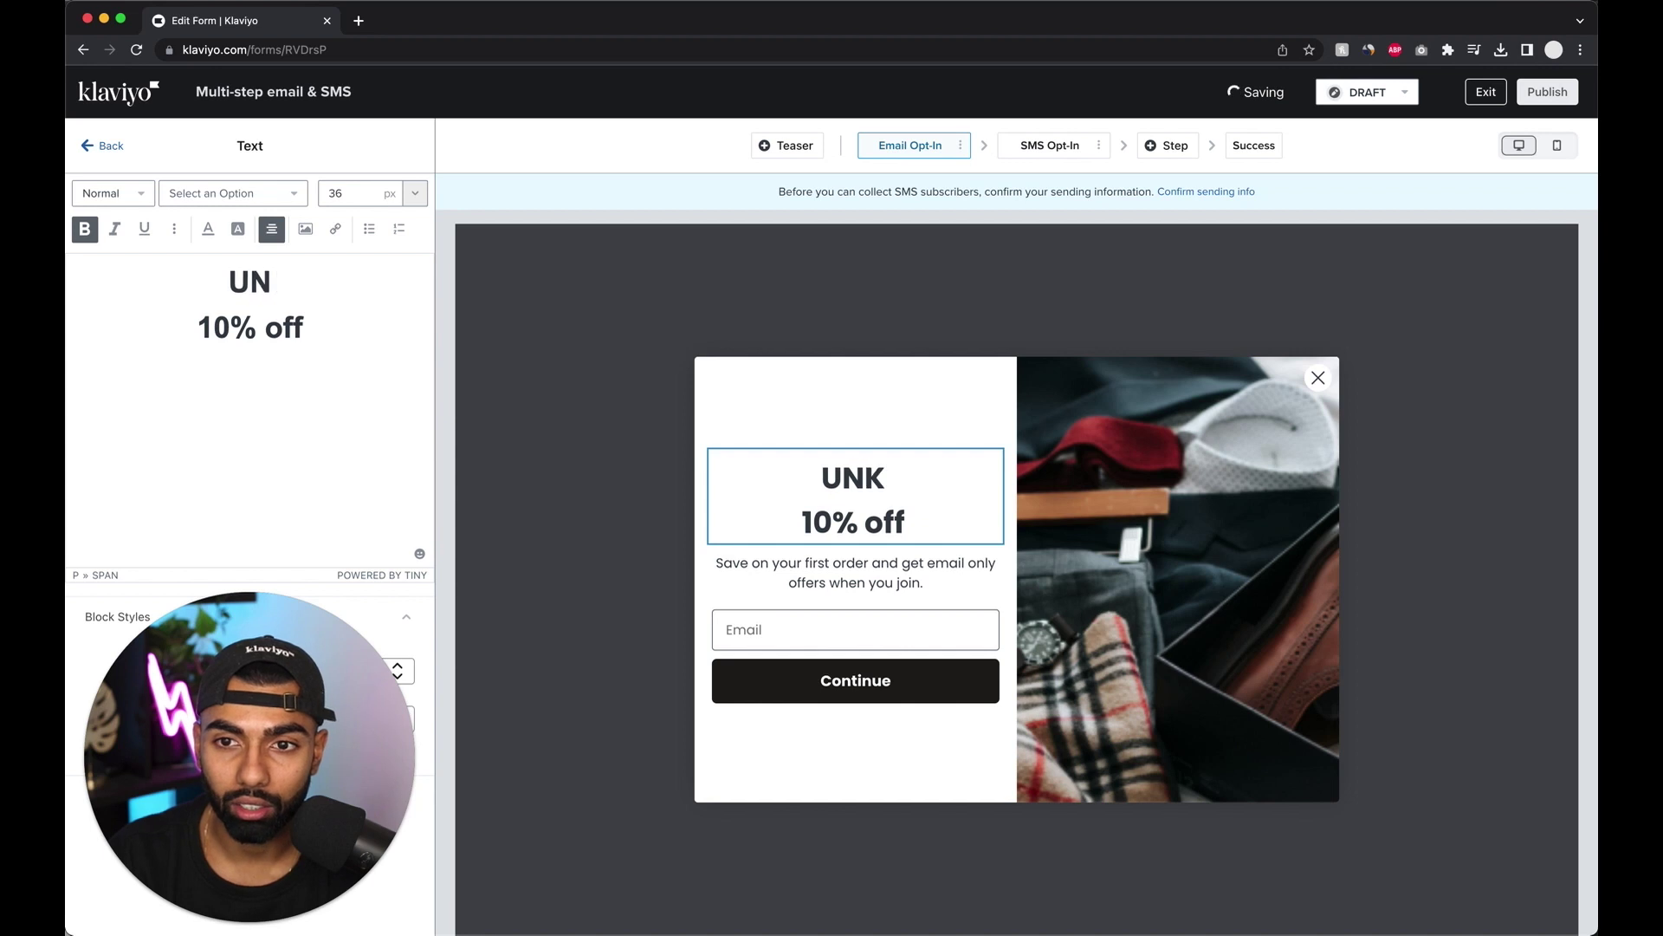
text(LOCK)
Change 'off' to OFF and add a third headline line reading YOUR ORDER.
click(224, 333)
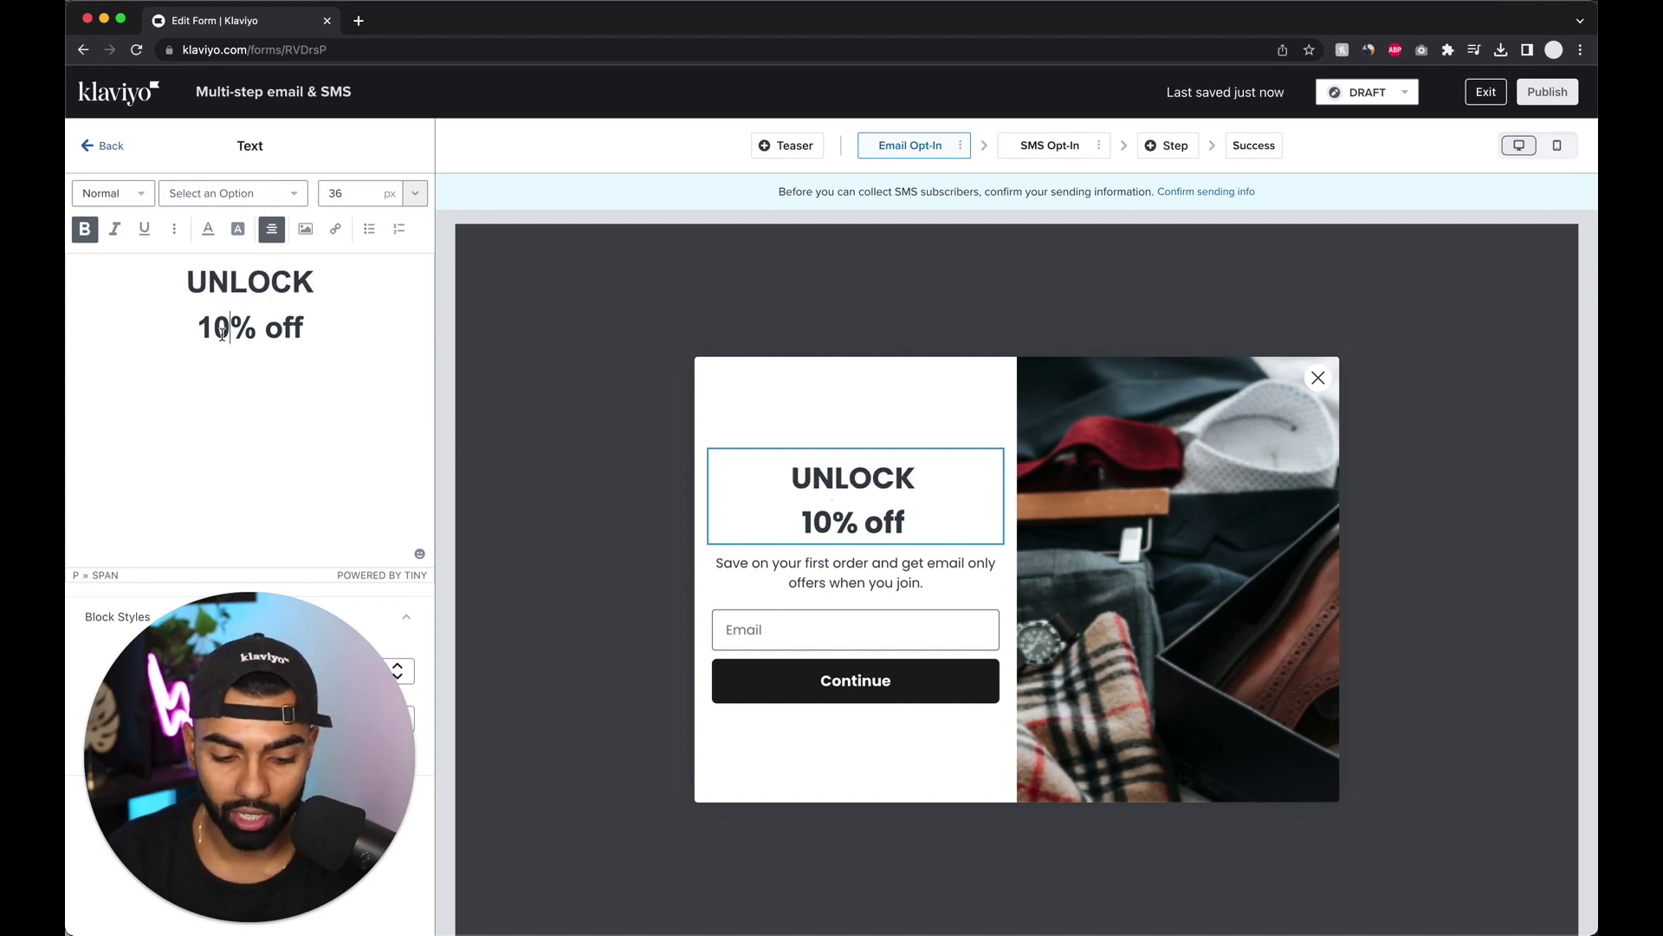
double_click(294, 326)
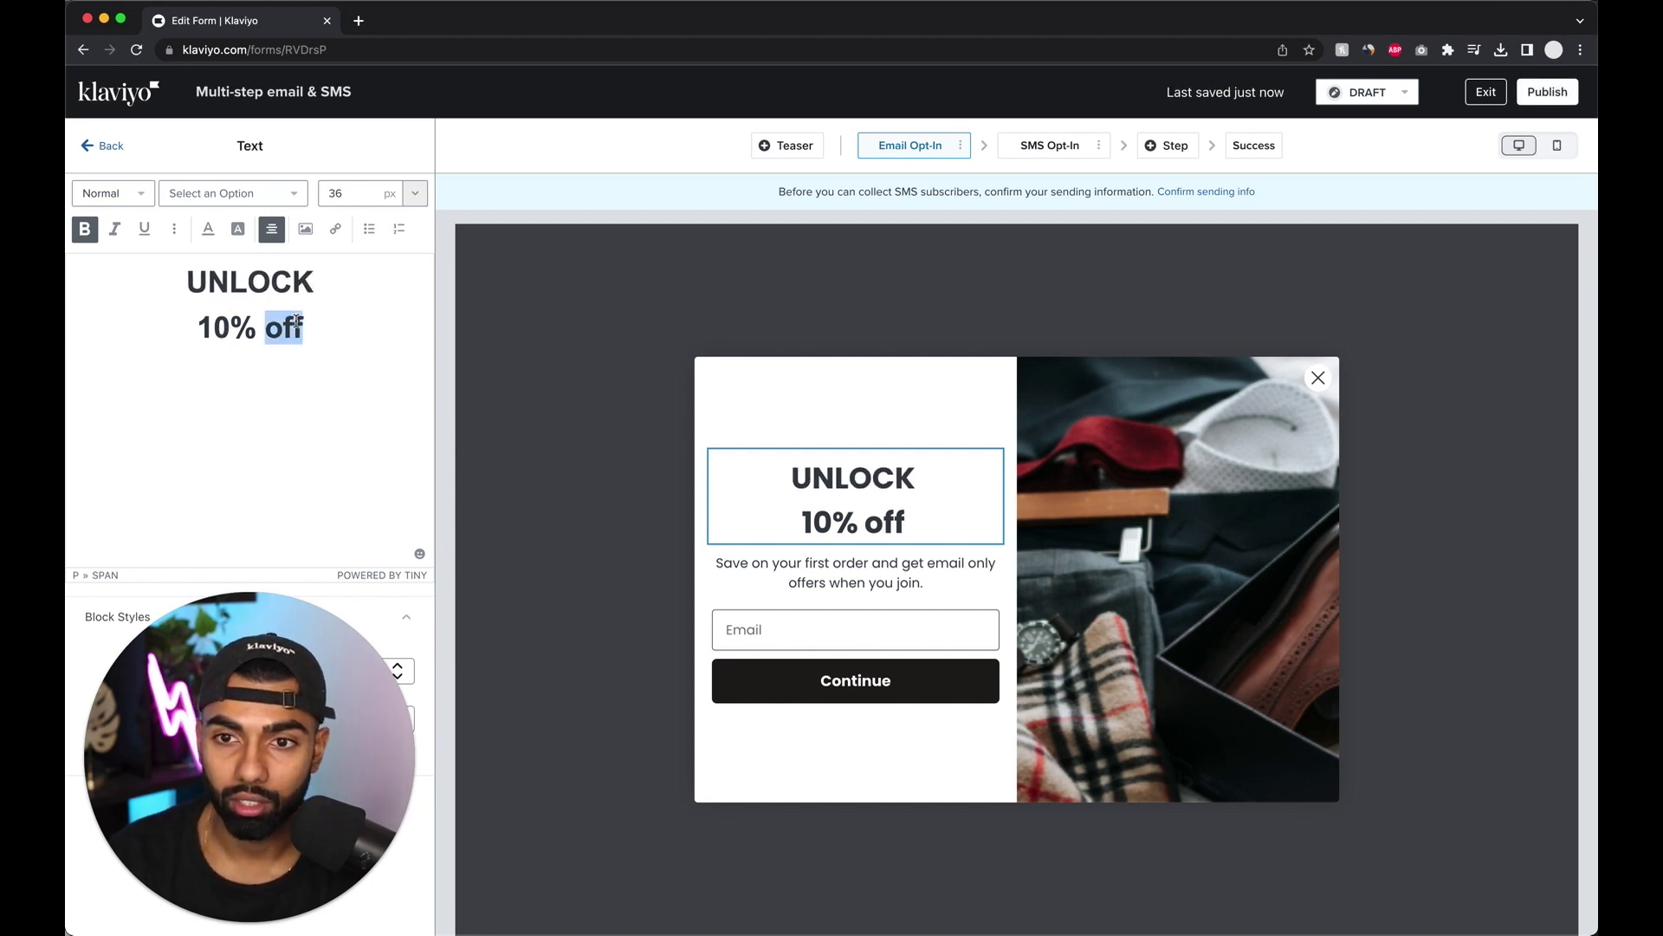
text(OFF)
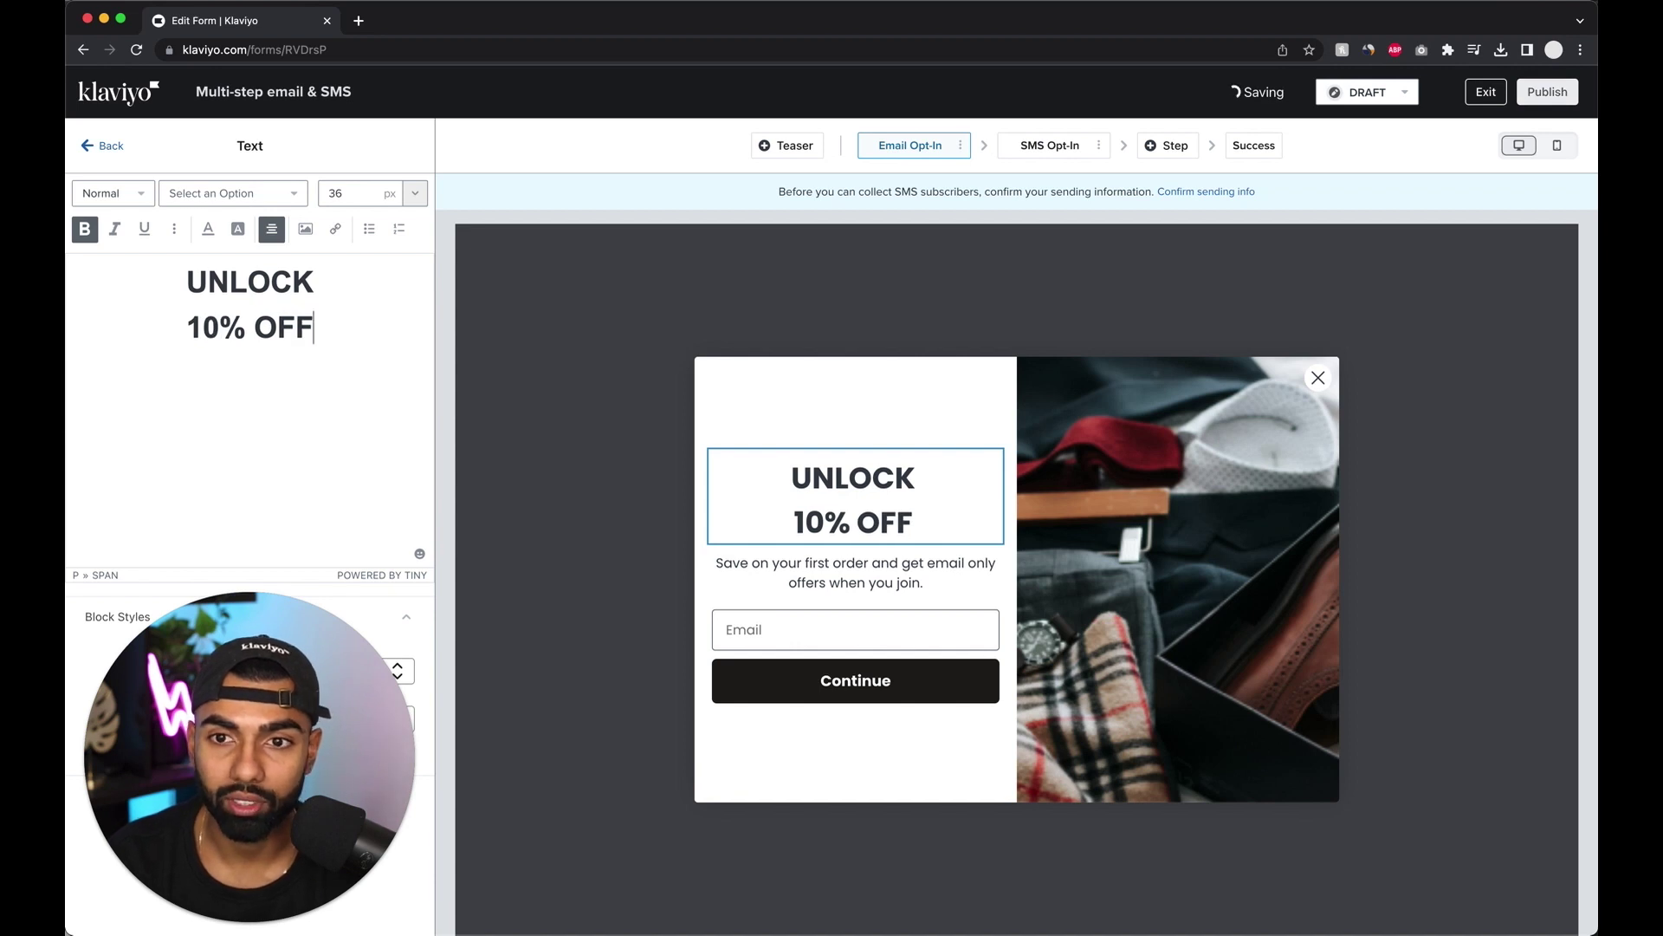
key(Return)
text(YOUR)
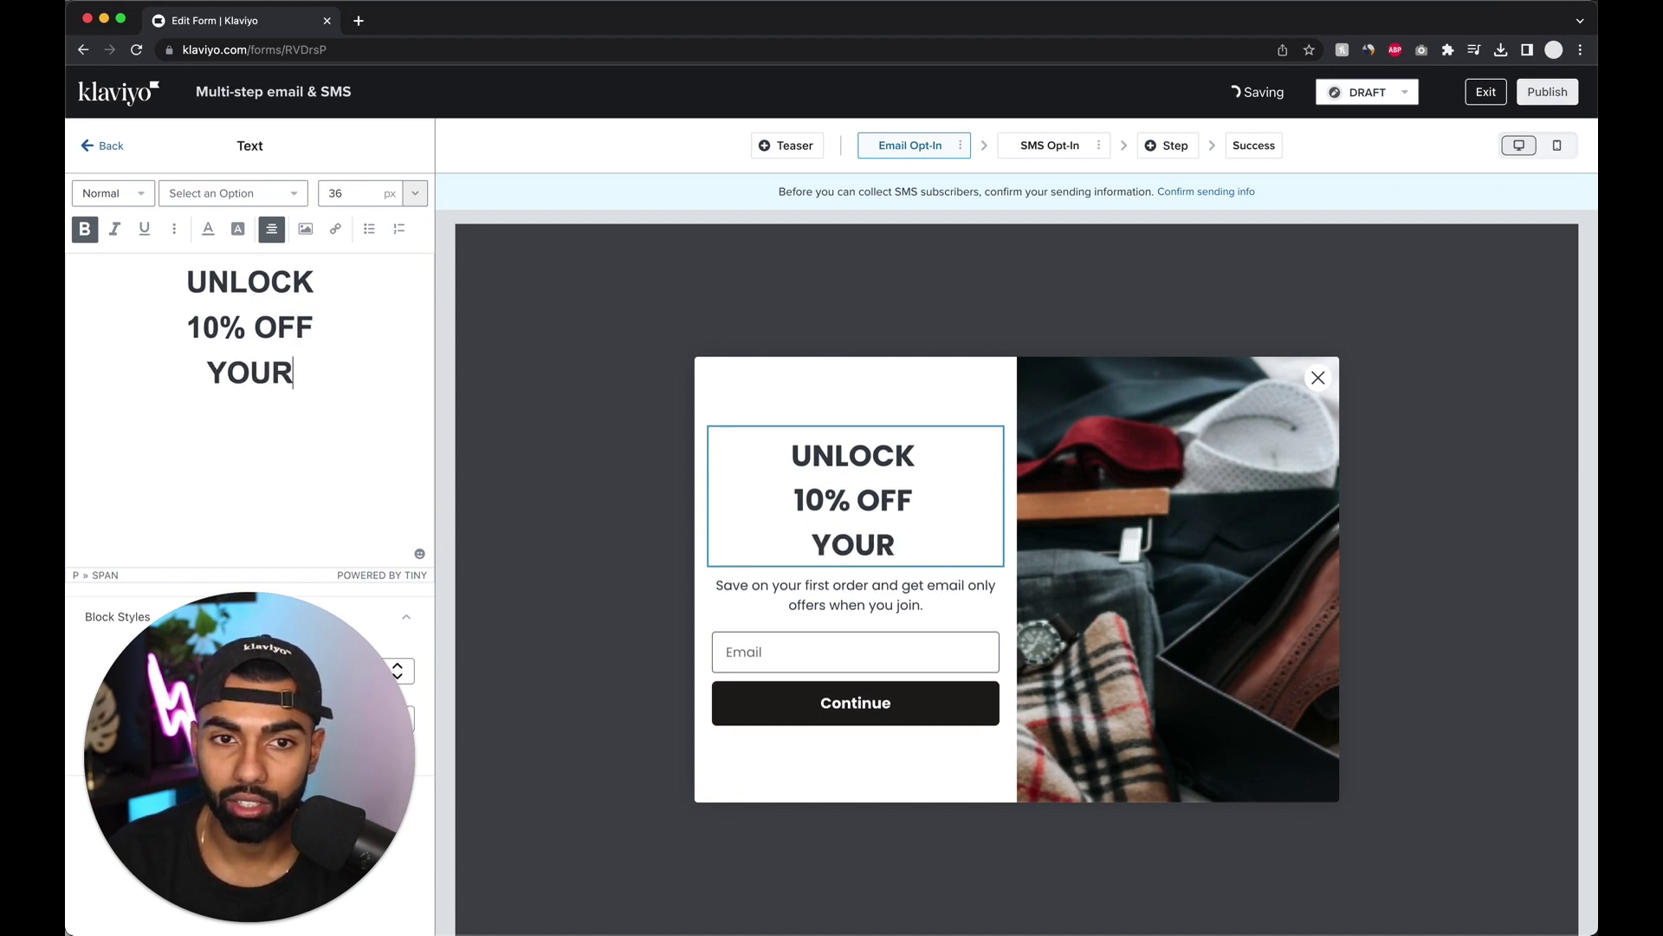
text( ORDER)
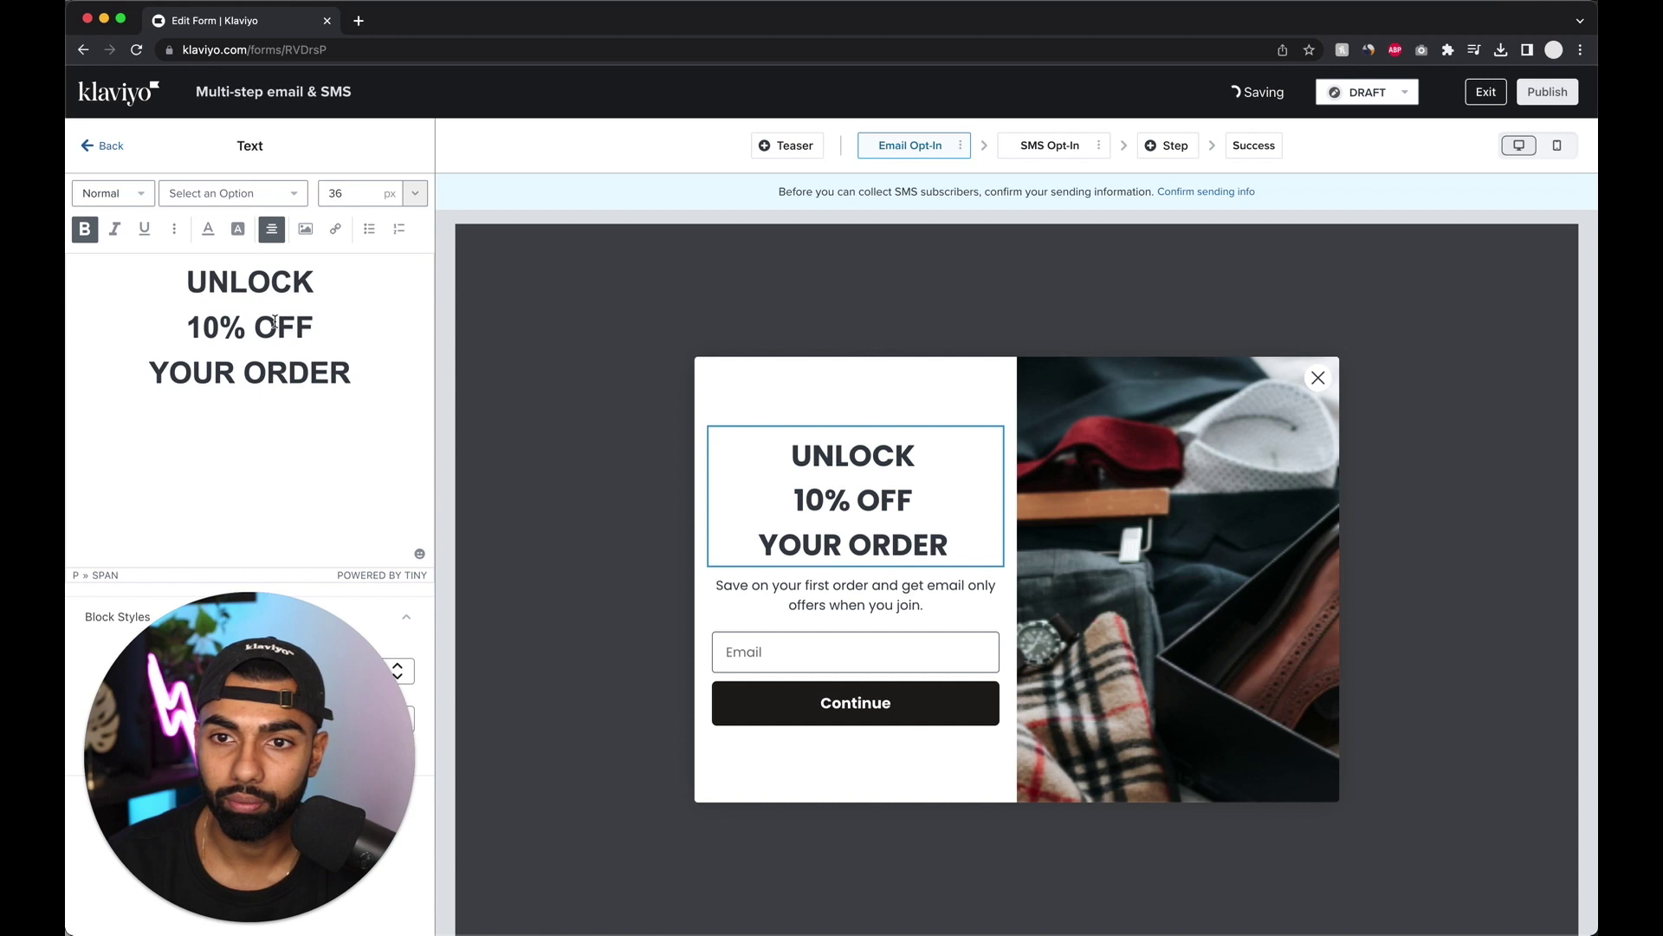
Set the YOUR ORDER line to 20 px regular weight.
triple_click(279, 377)
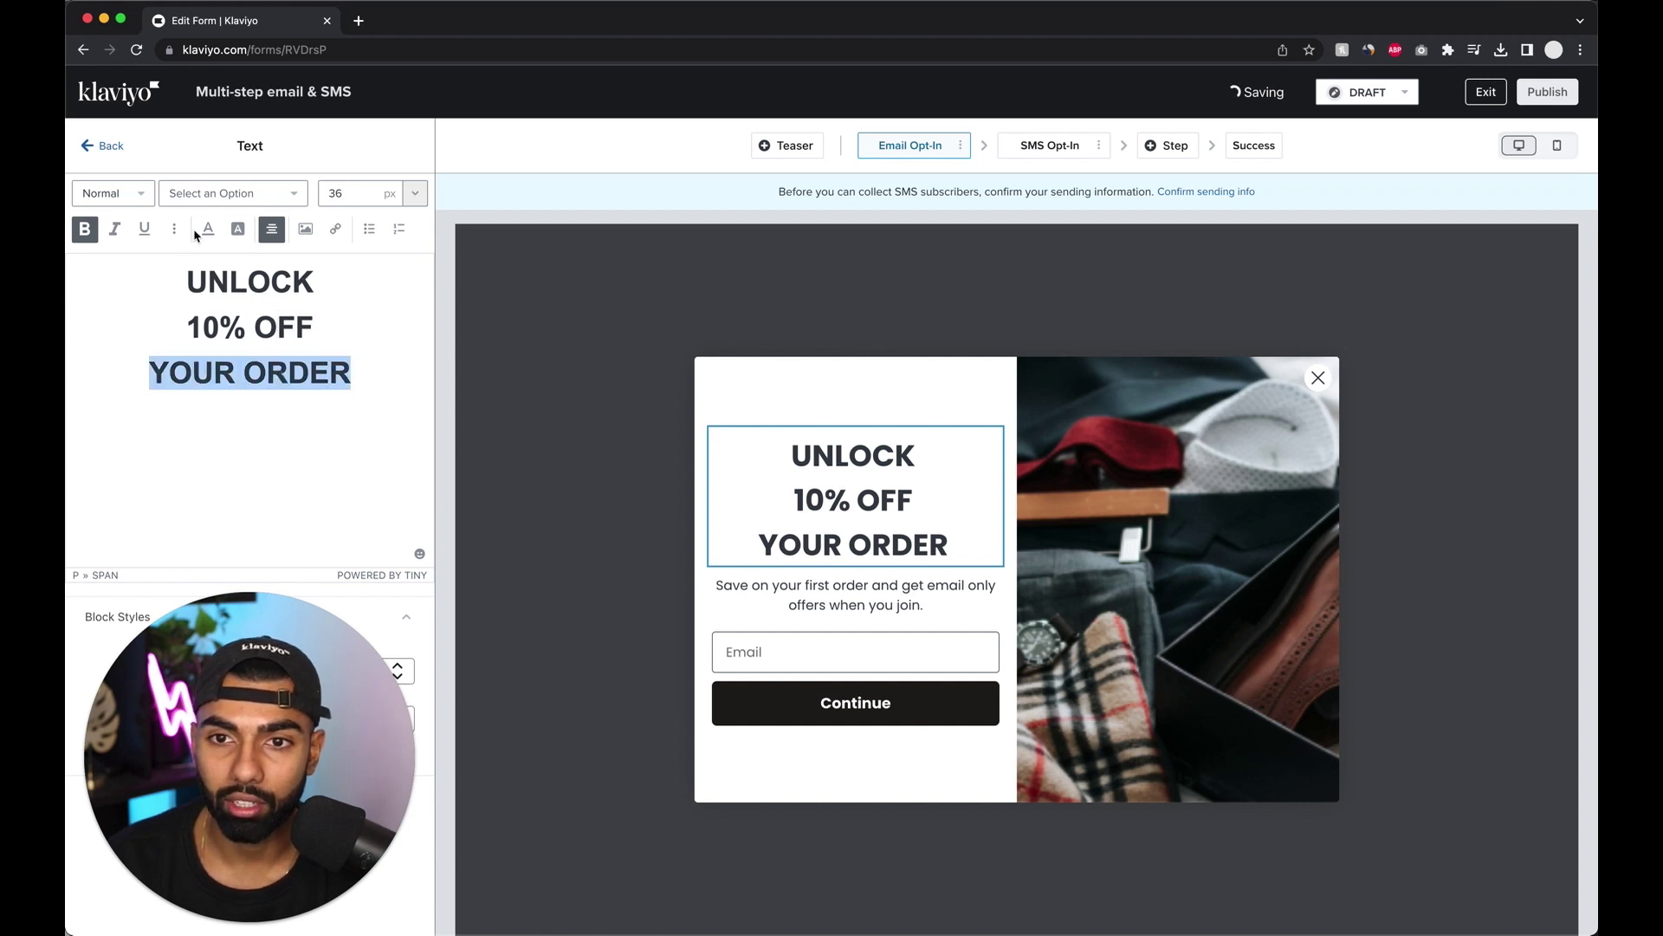
click(416, 194)
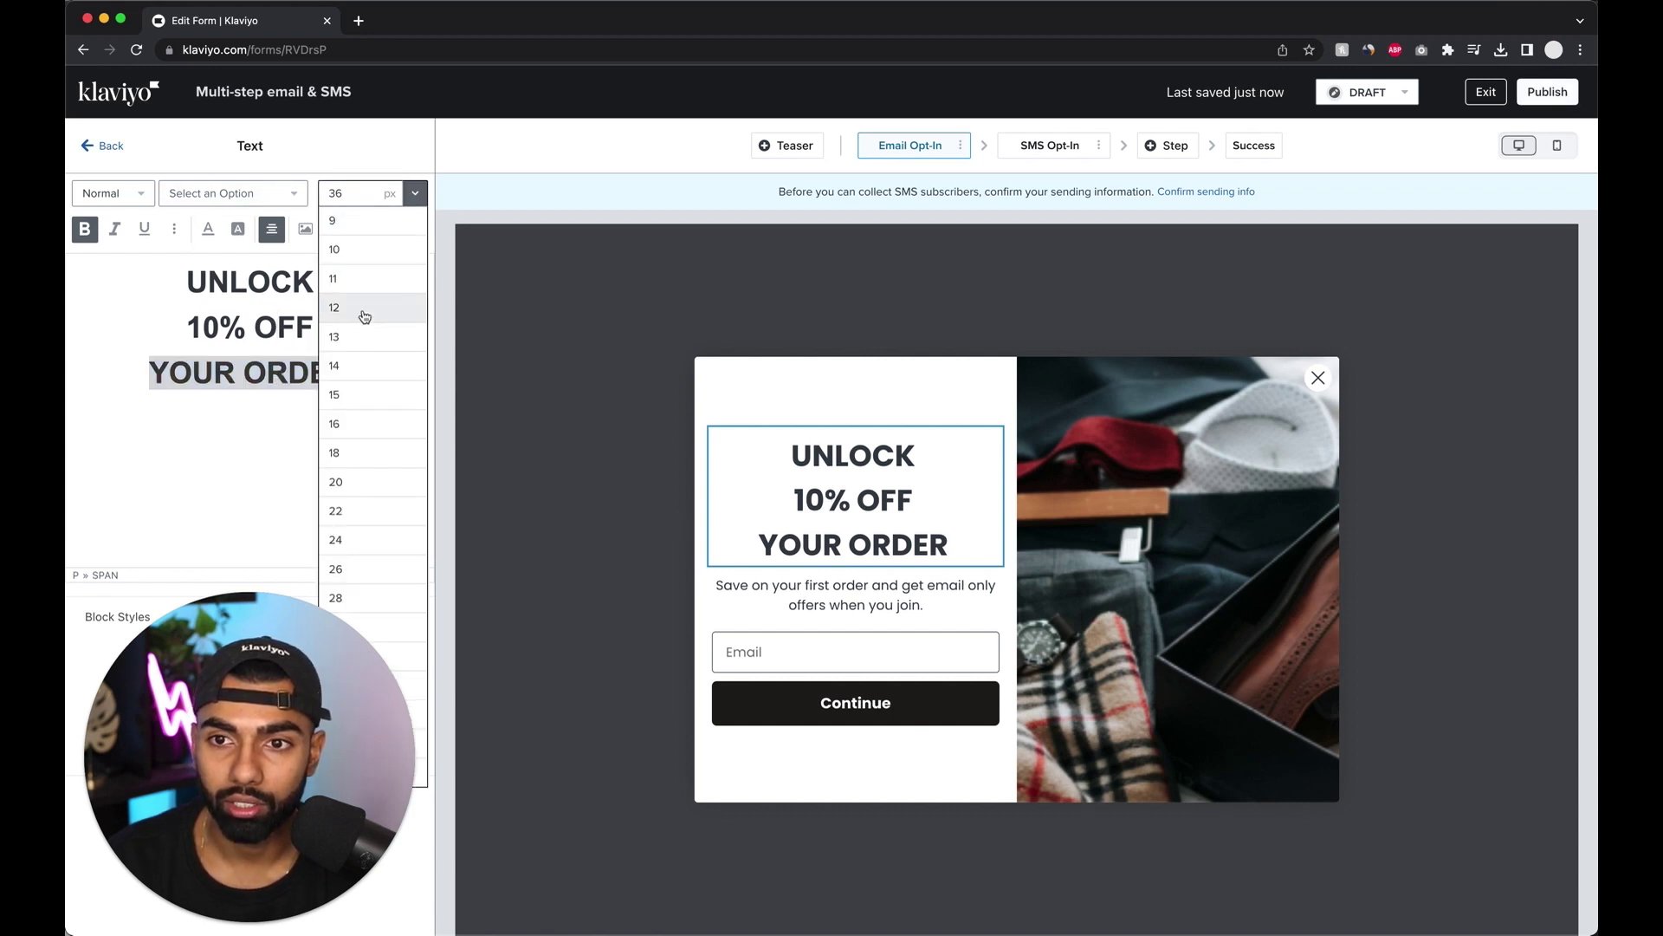
click(345, 508)
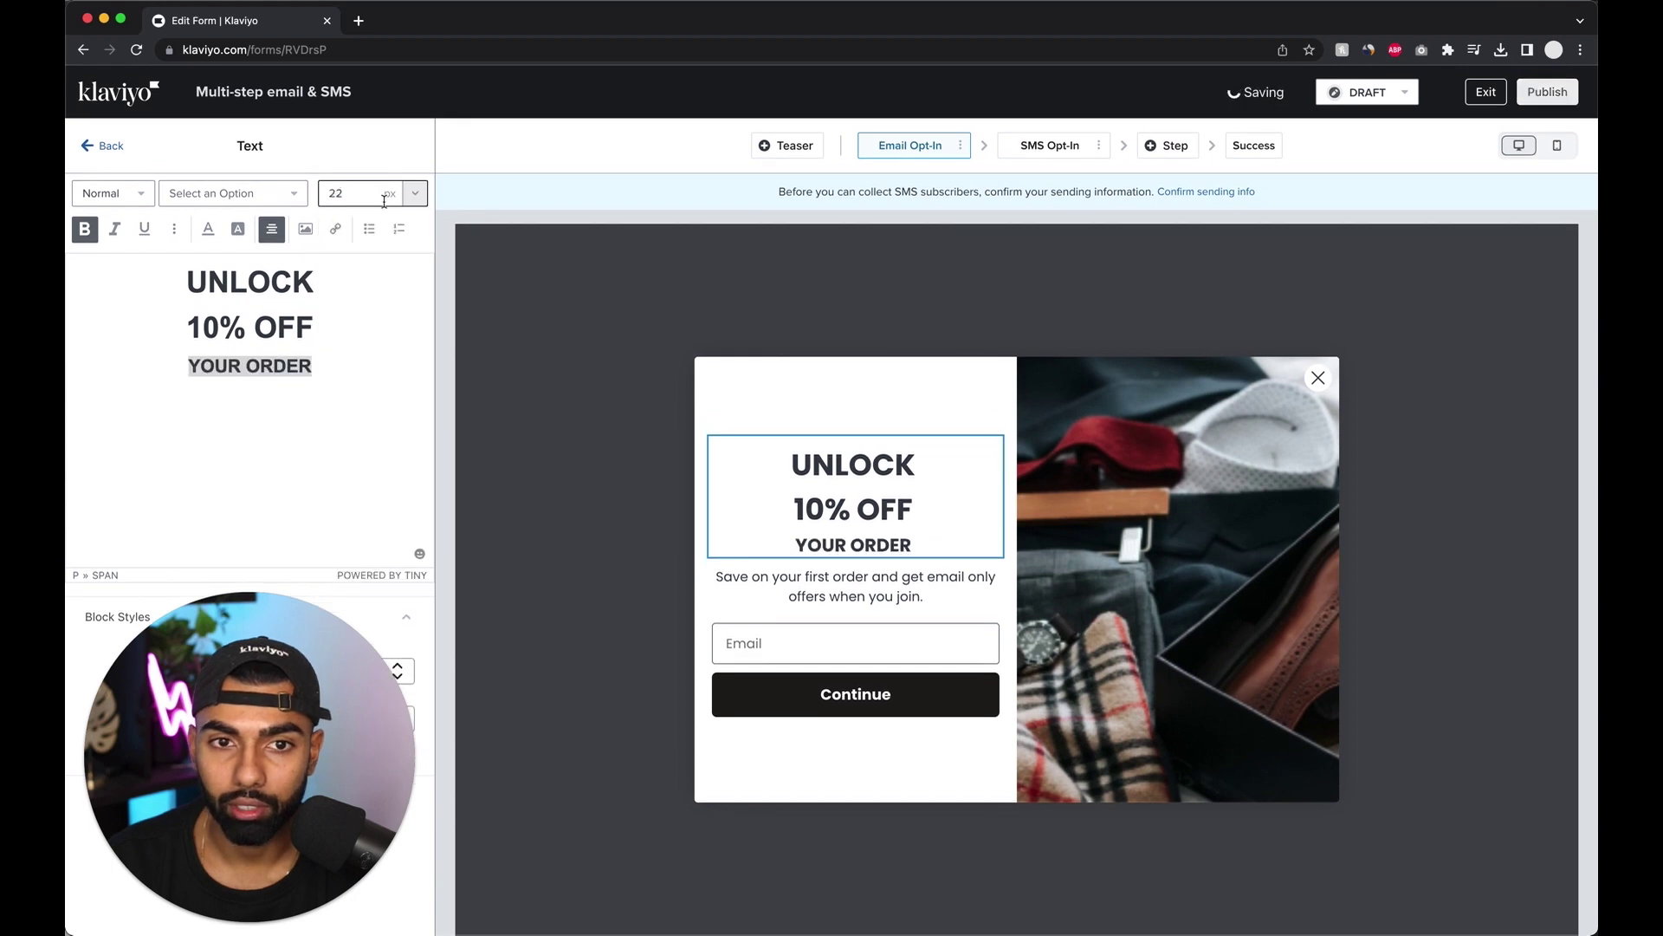
click(416, 196)
click(351, 481)
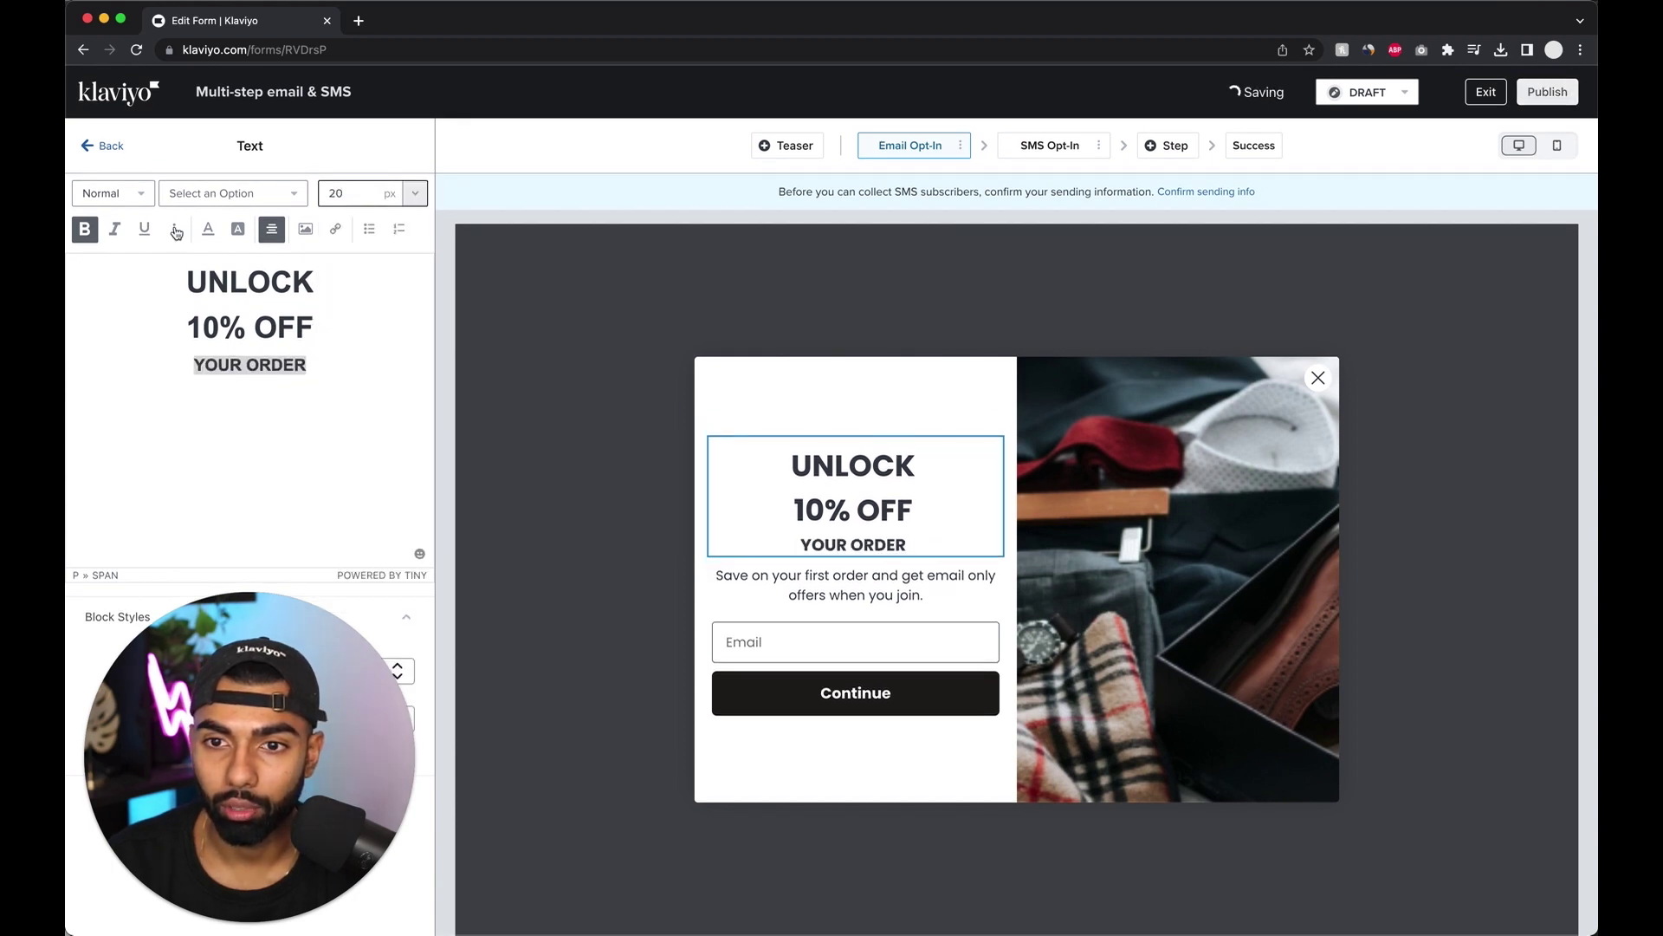
click(96, 227)
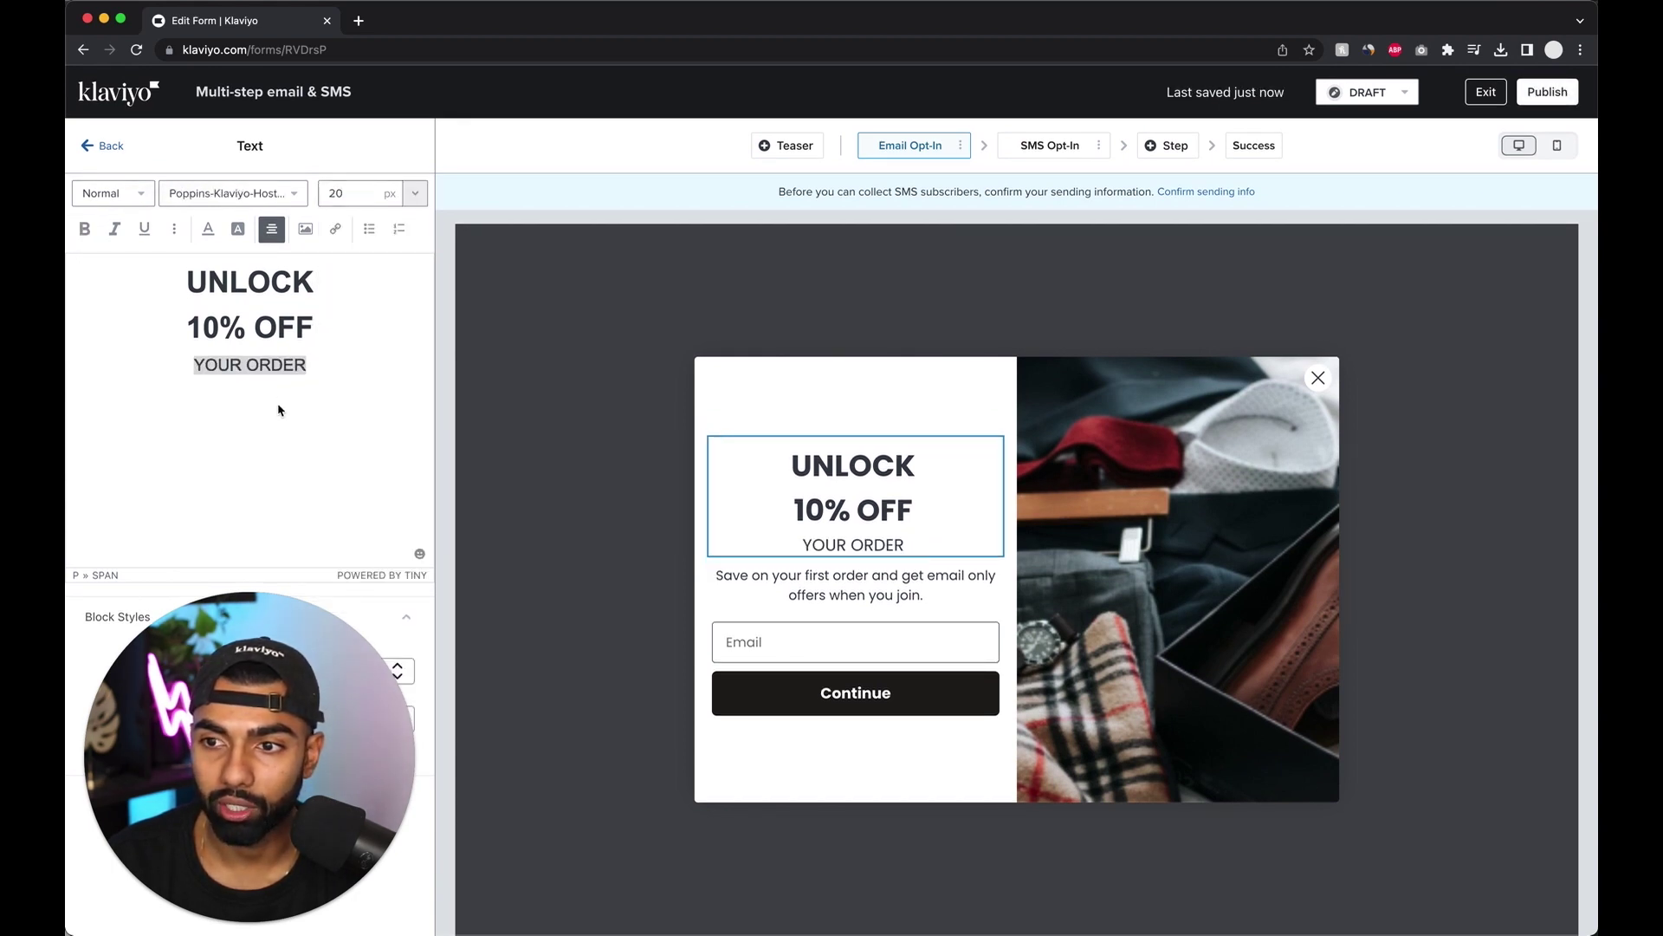
Enlarge the 10% OFF line to a much bigger font size.
triple_click(261, 336)
click(412, 196)
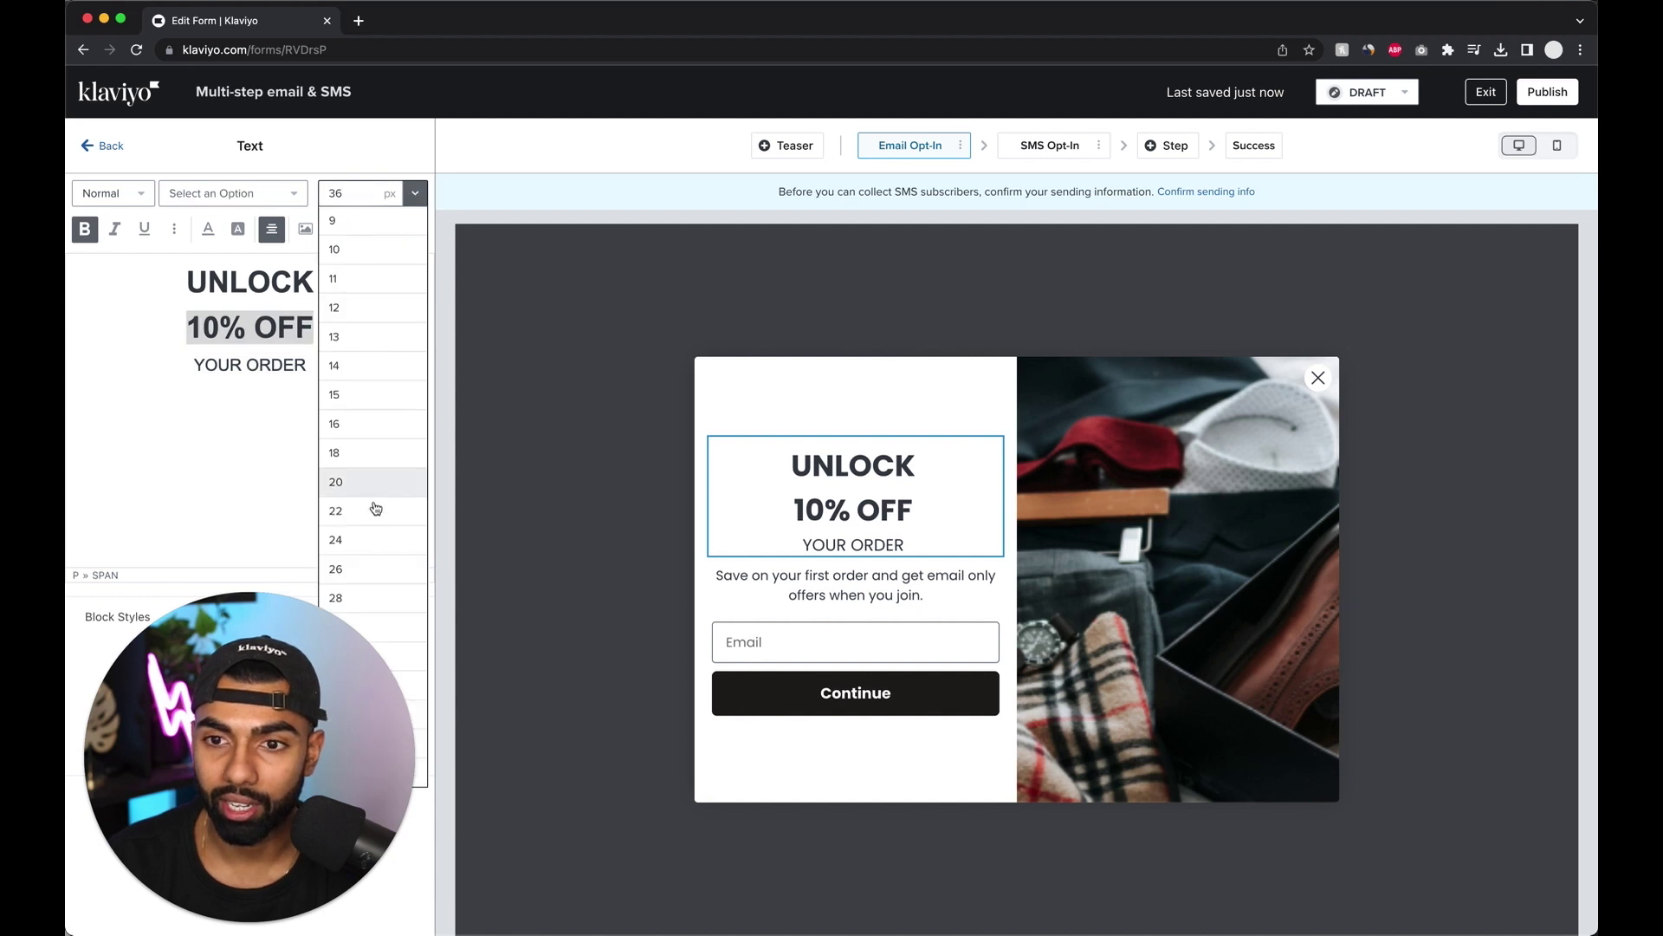
drag(346, 693, 695, 422)
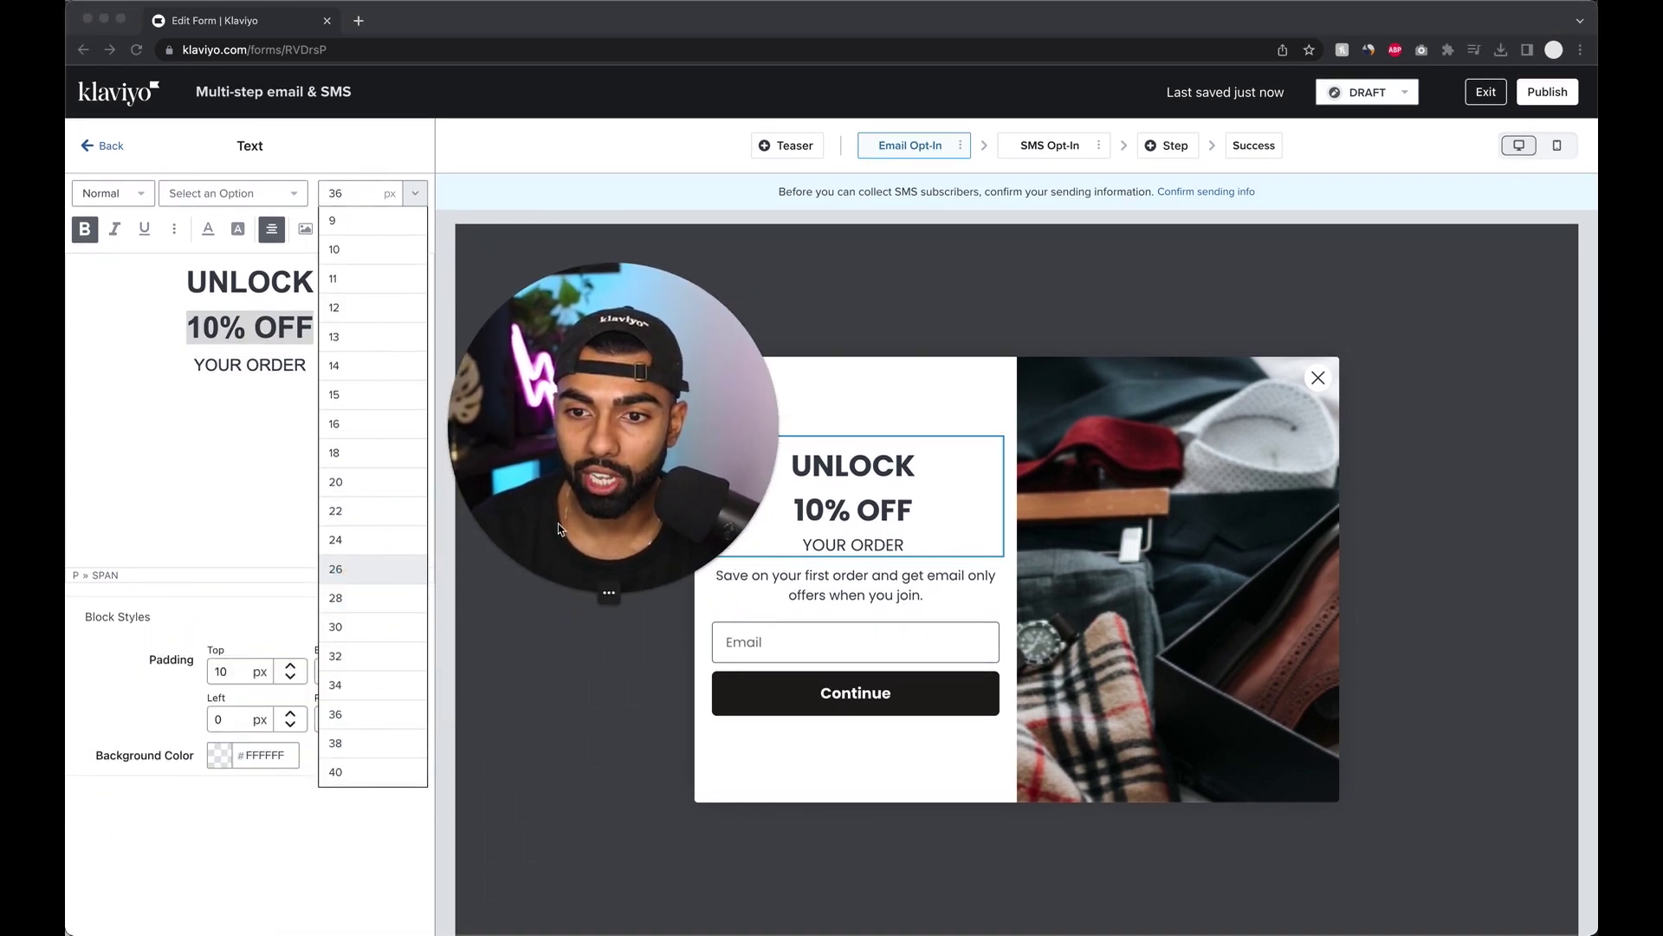
click(364, 762)
Make UNLOCK regular weight at 30 px.
double_click(256, 286)
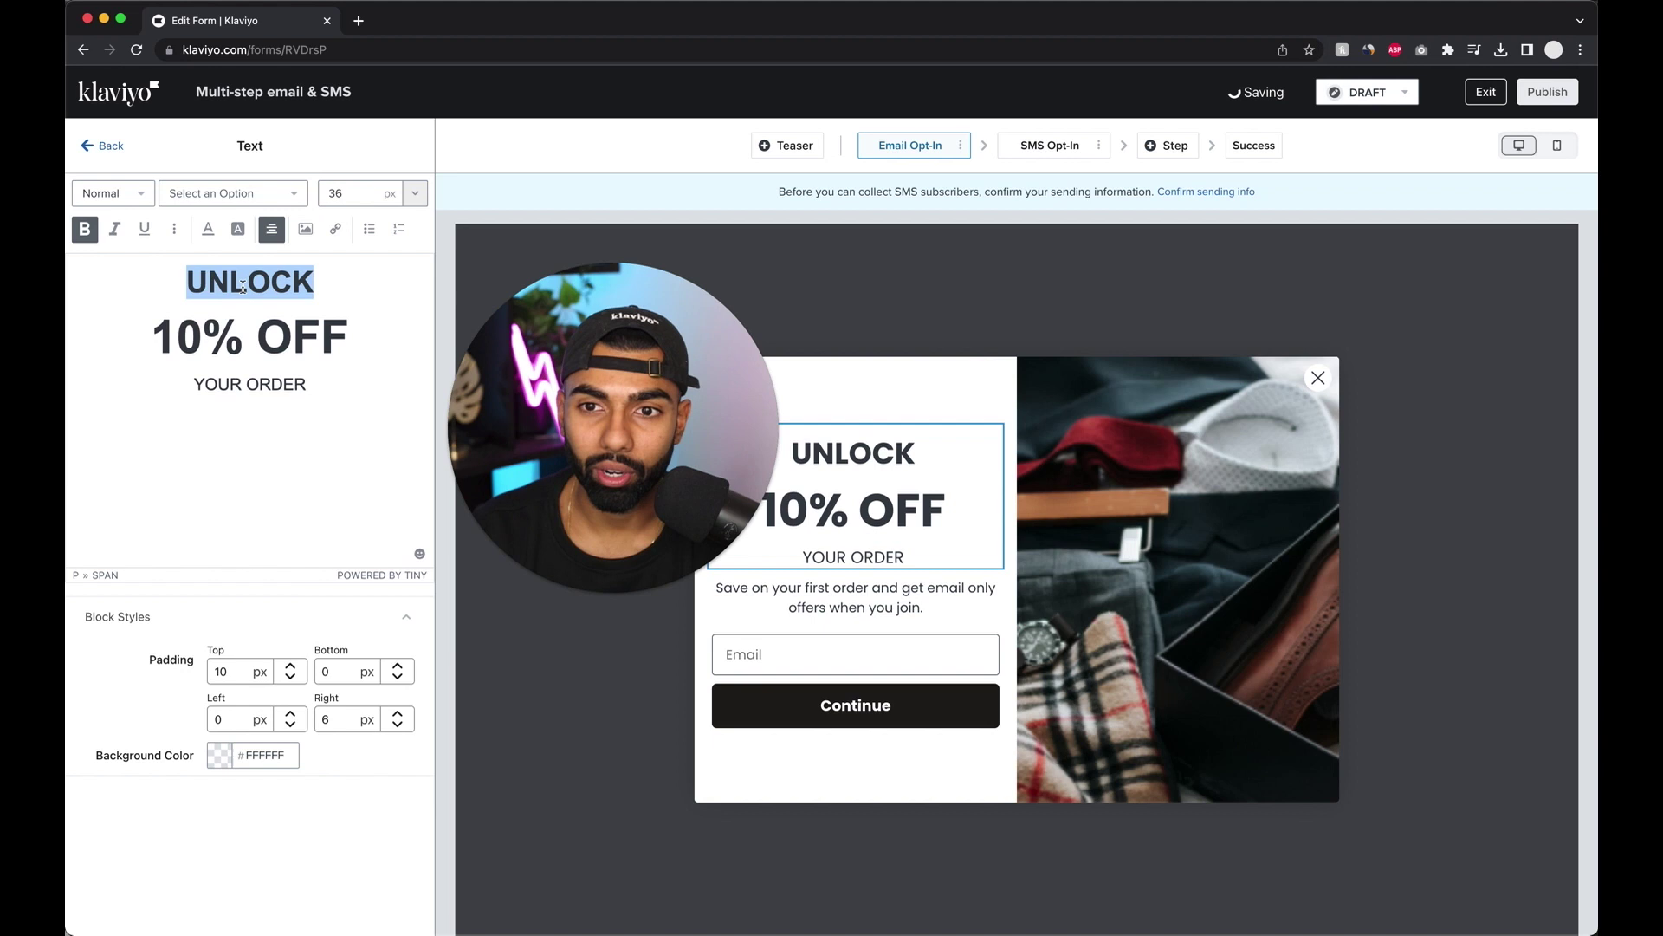
click(86, 229)
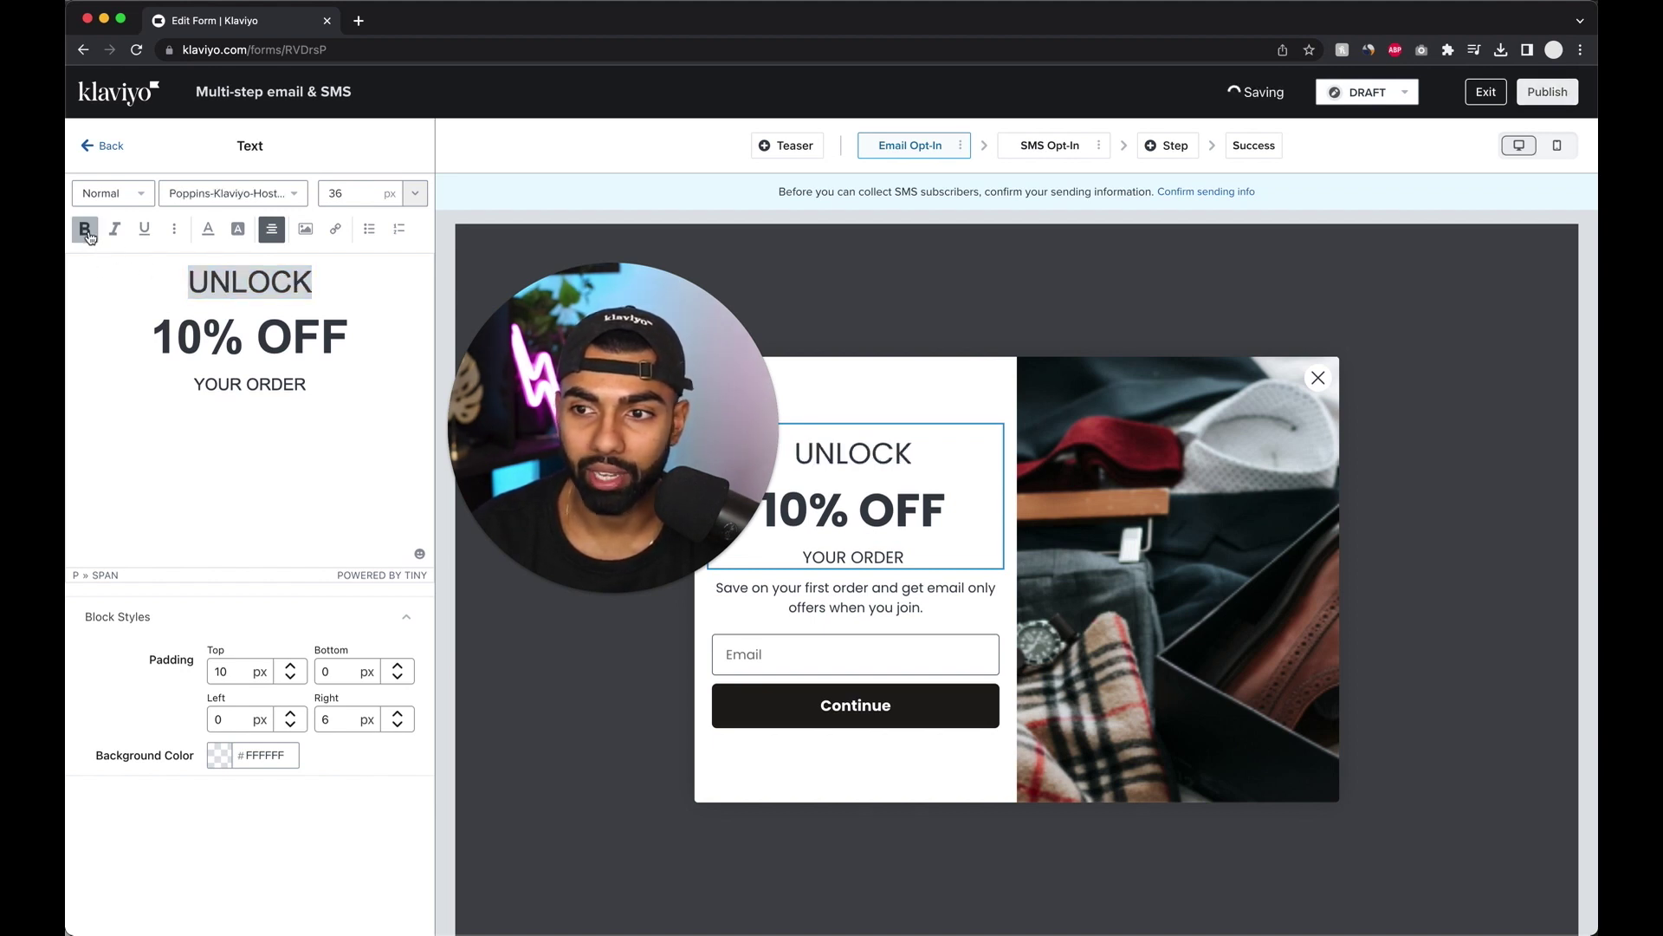
drag(508, 430, 158, 437)
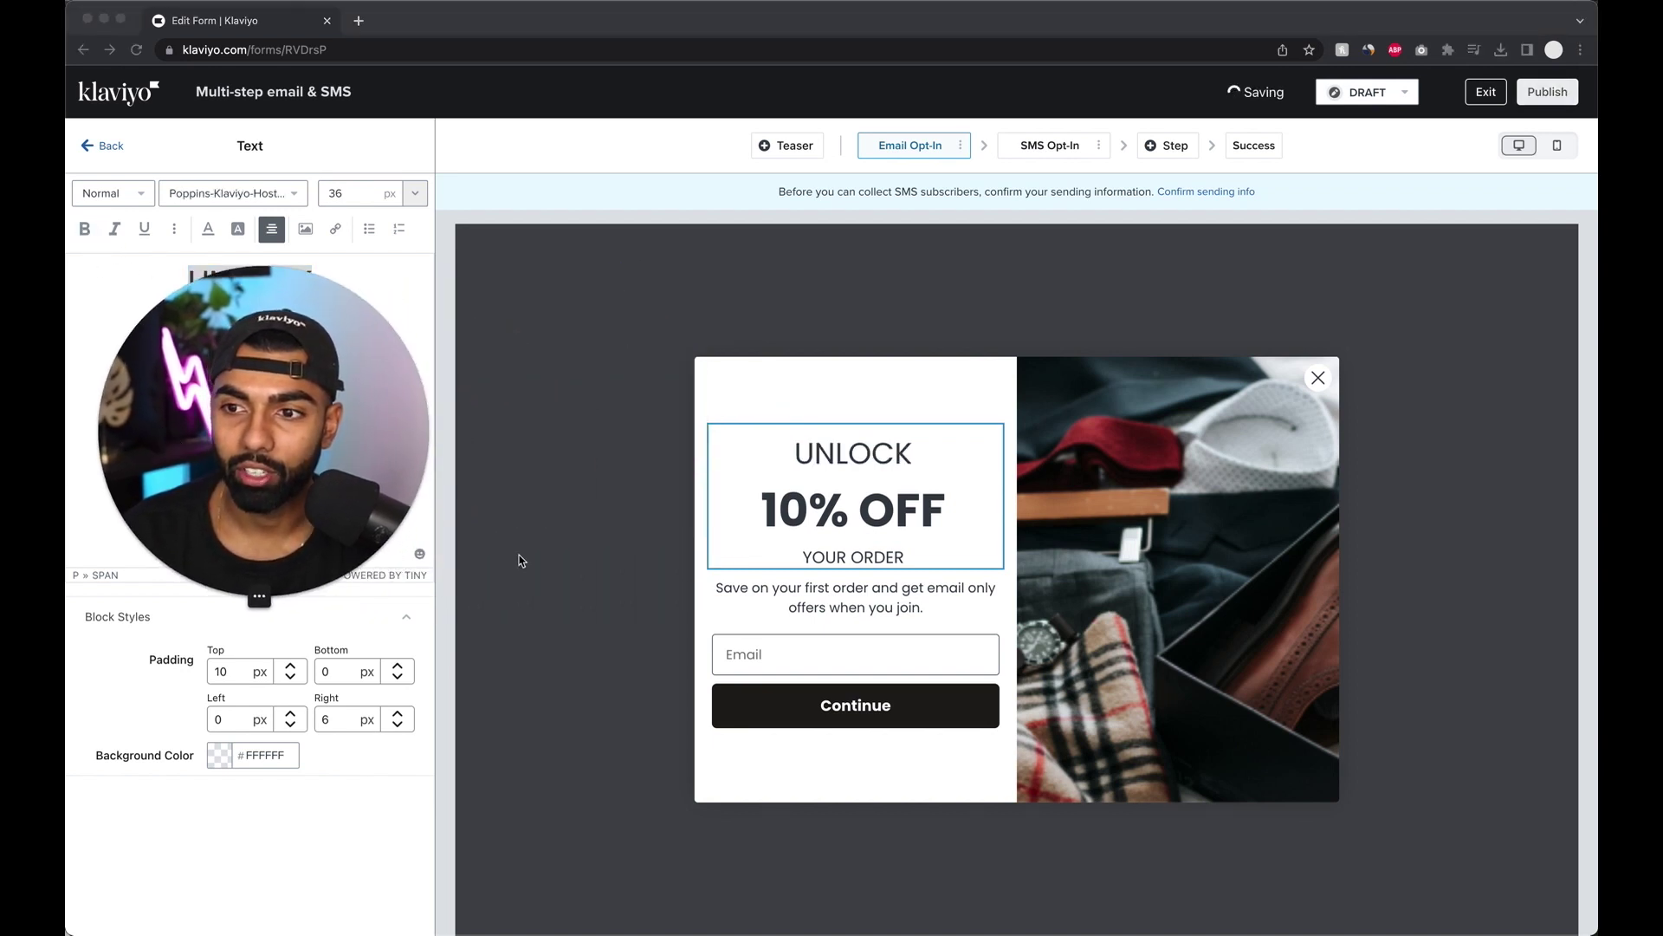
click(379, 600)
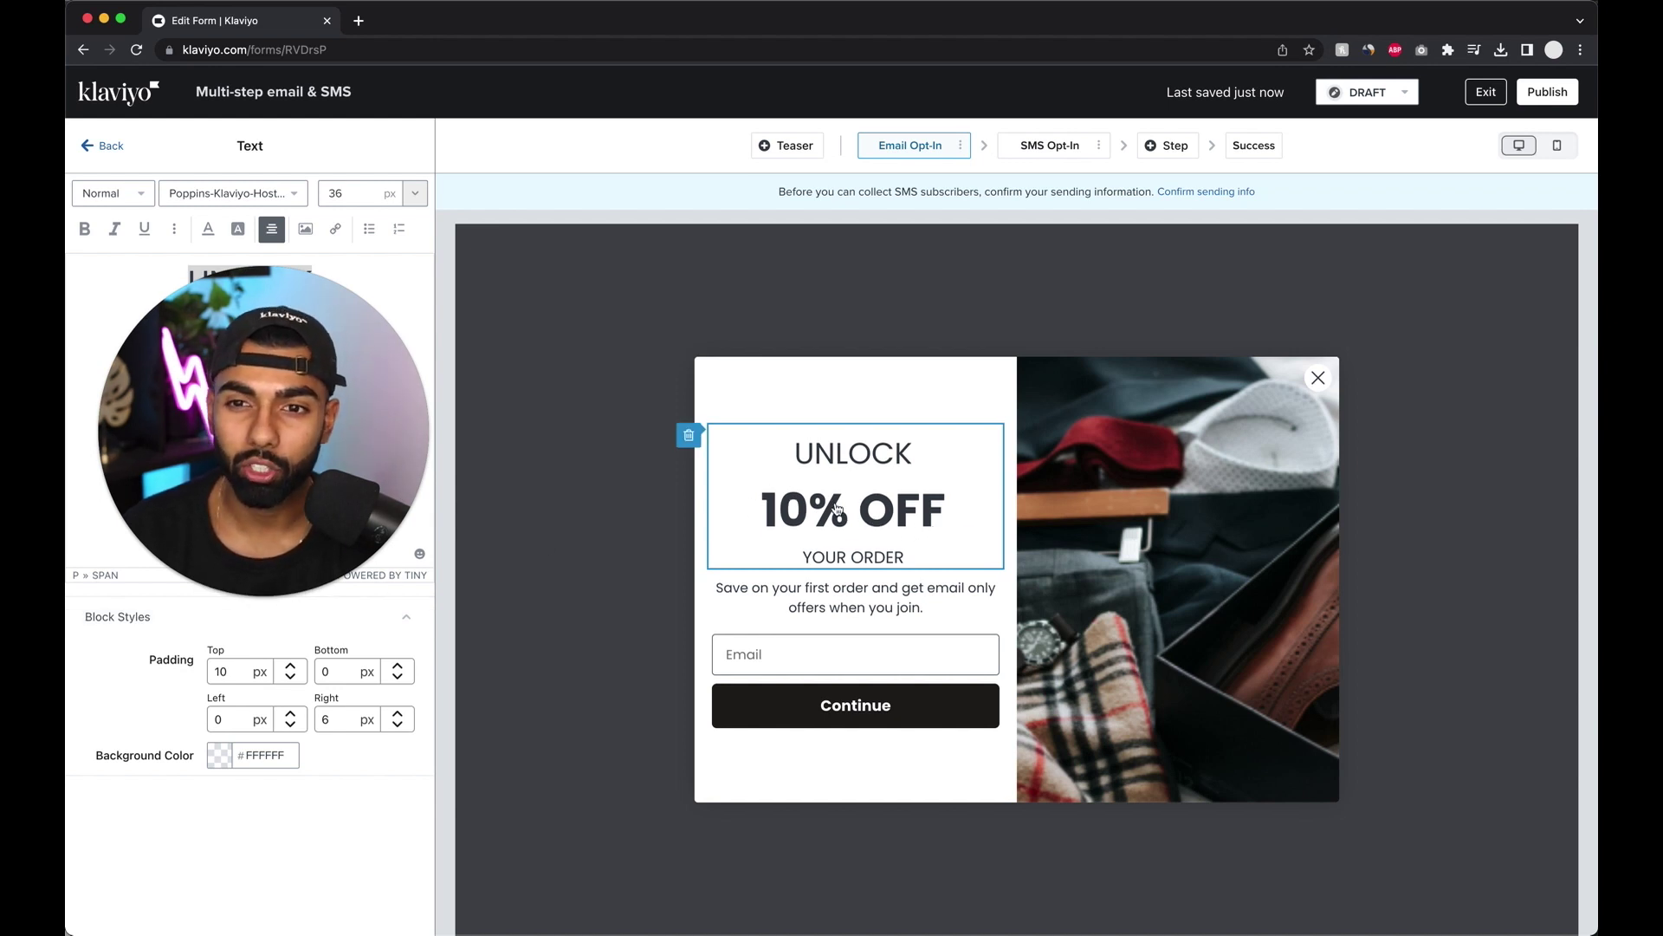
drag(393, 478, 686, 458)
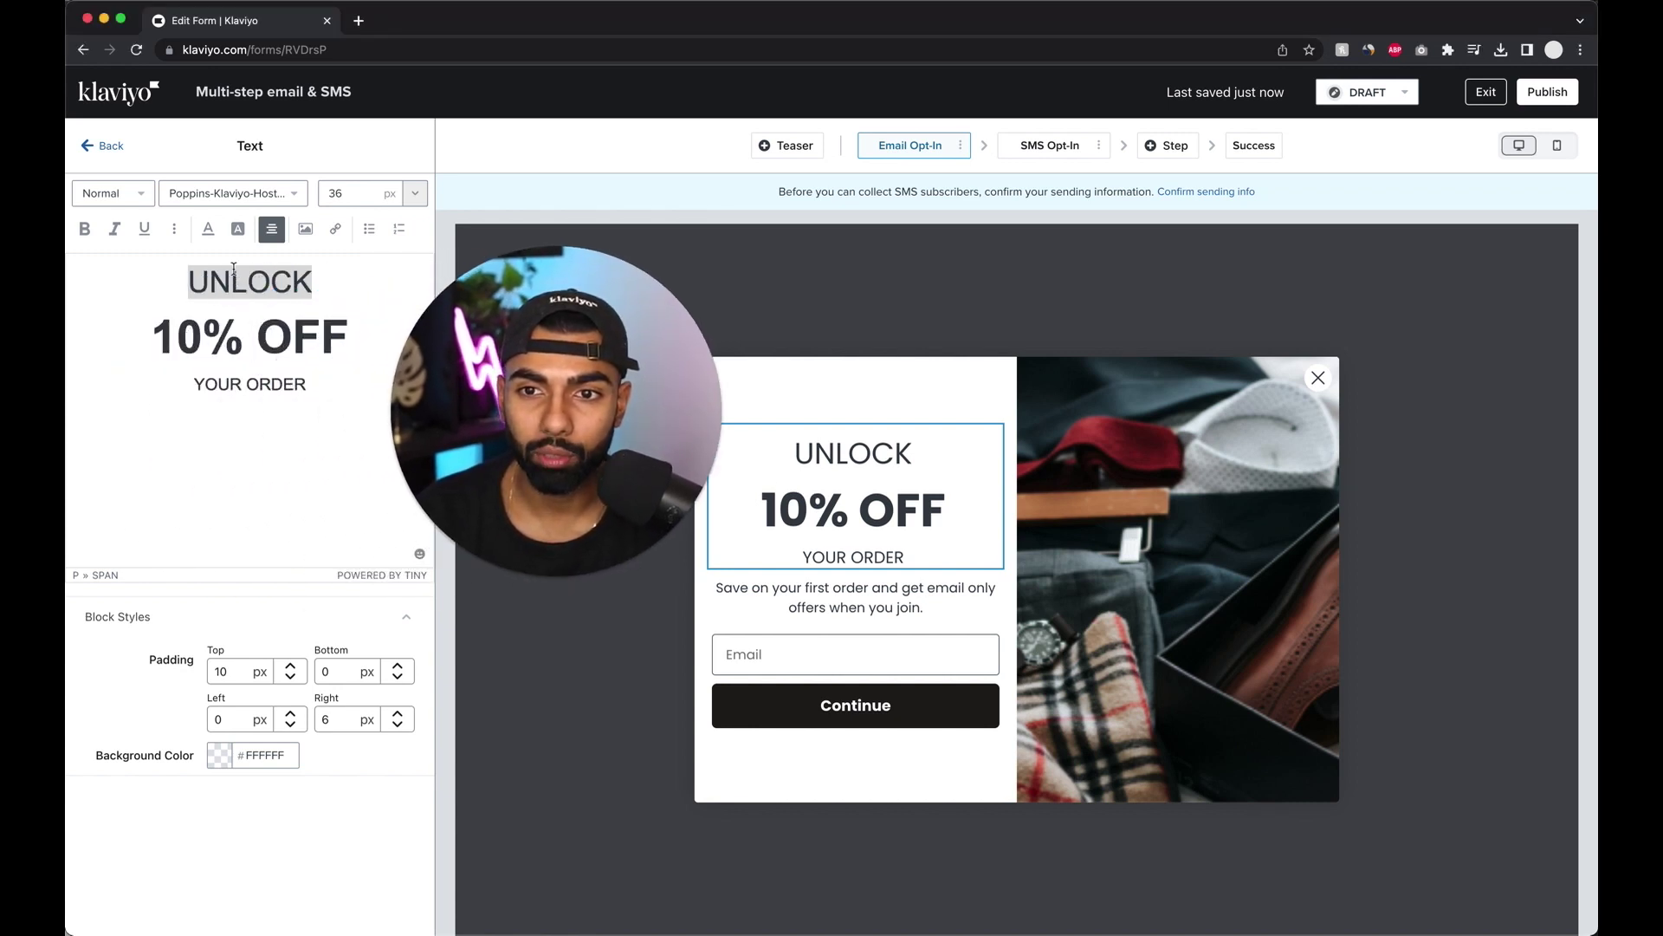
click(415, 192)
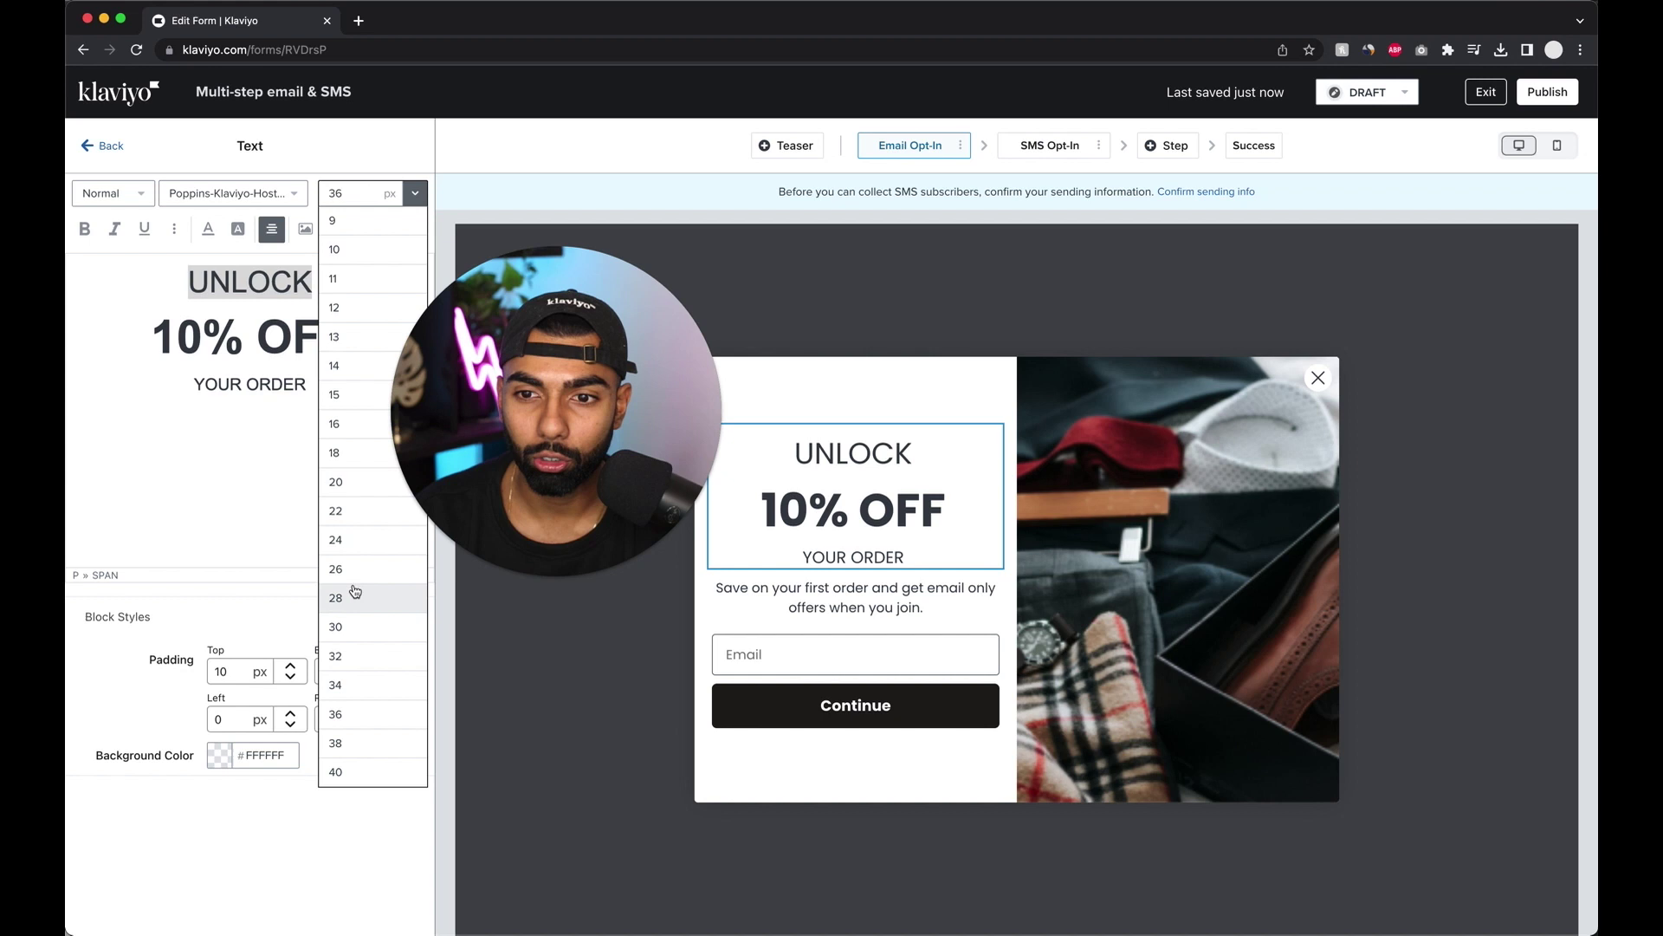
click(360, 630)
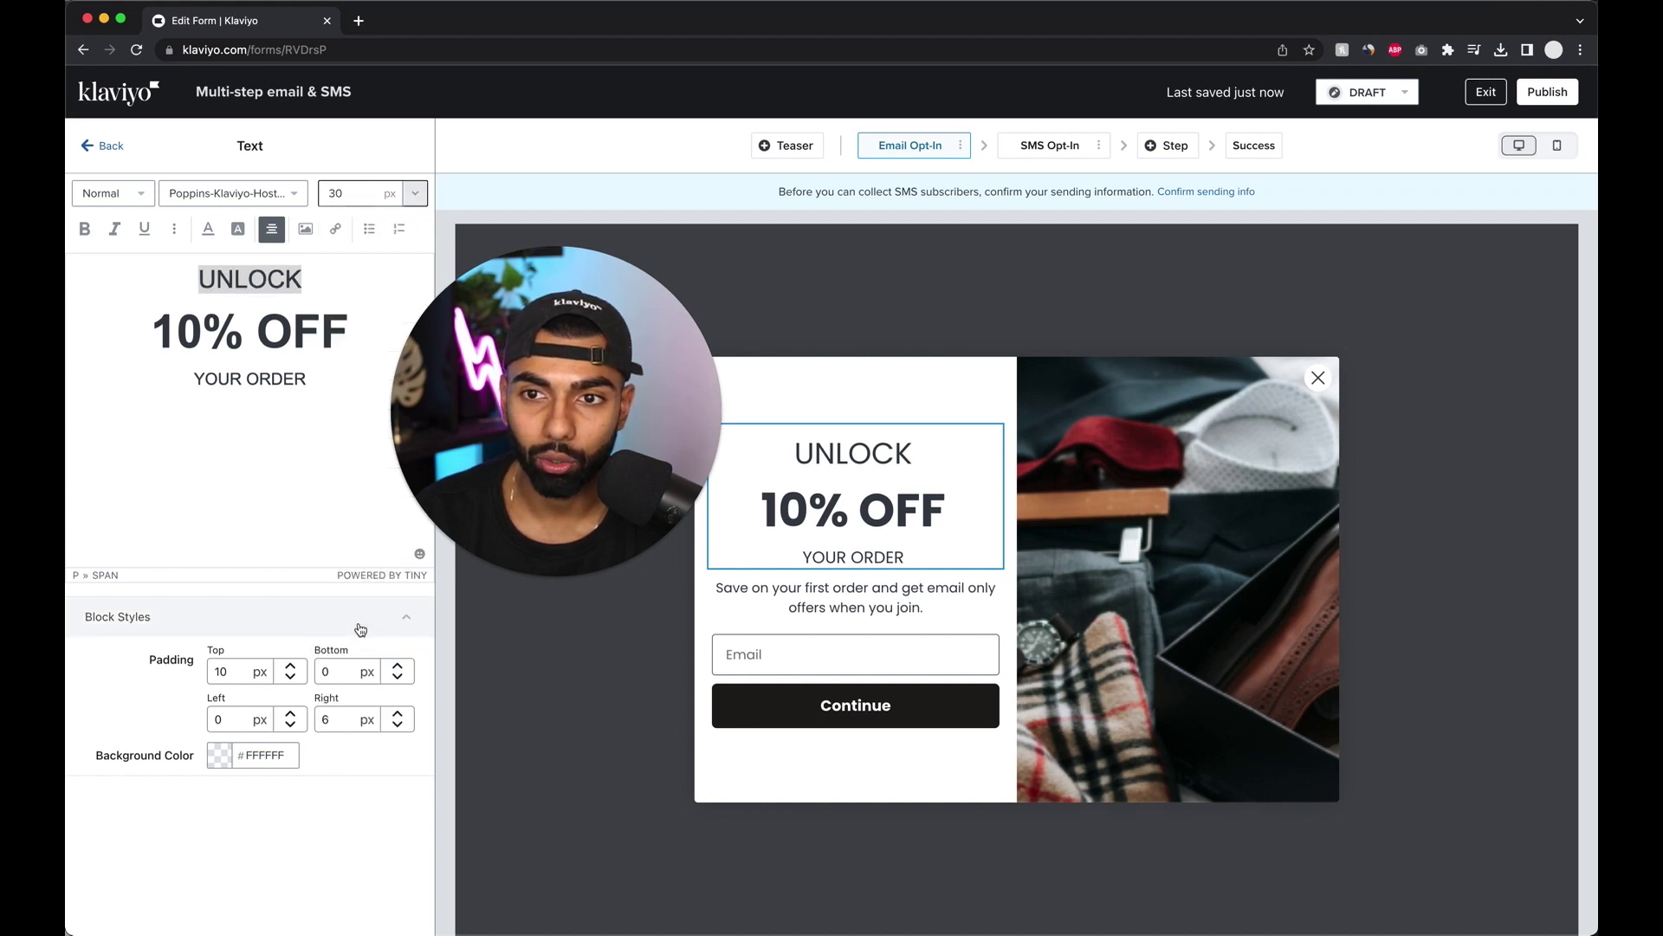
click(256, 509)
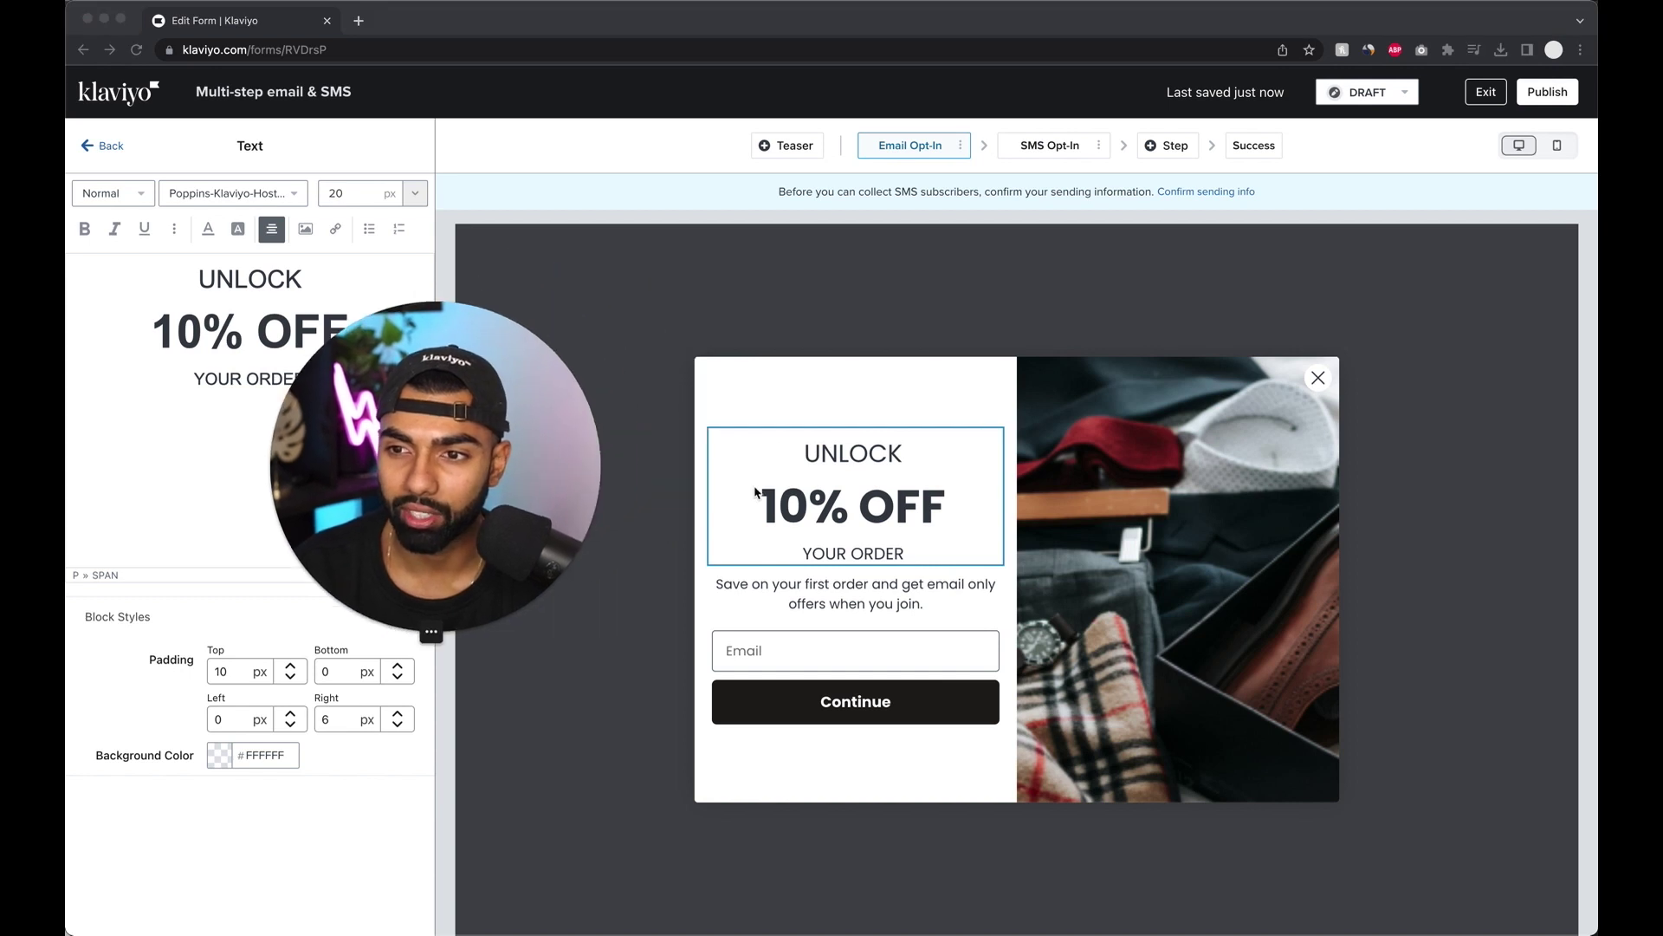
click(753, 591)
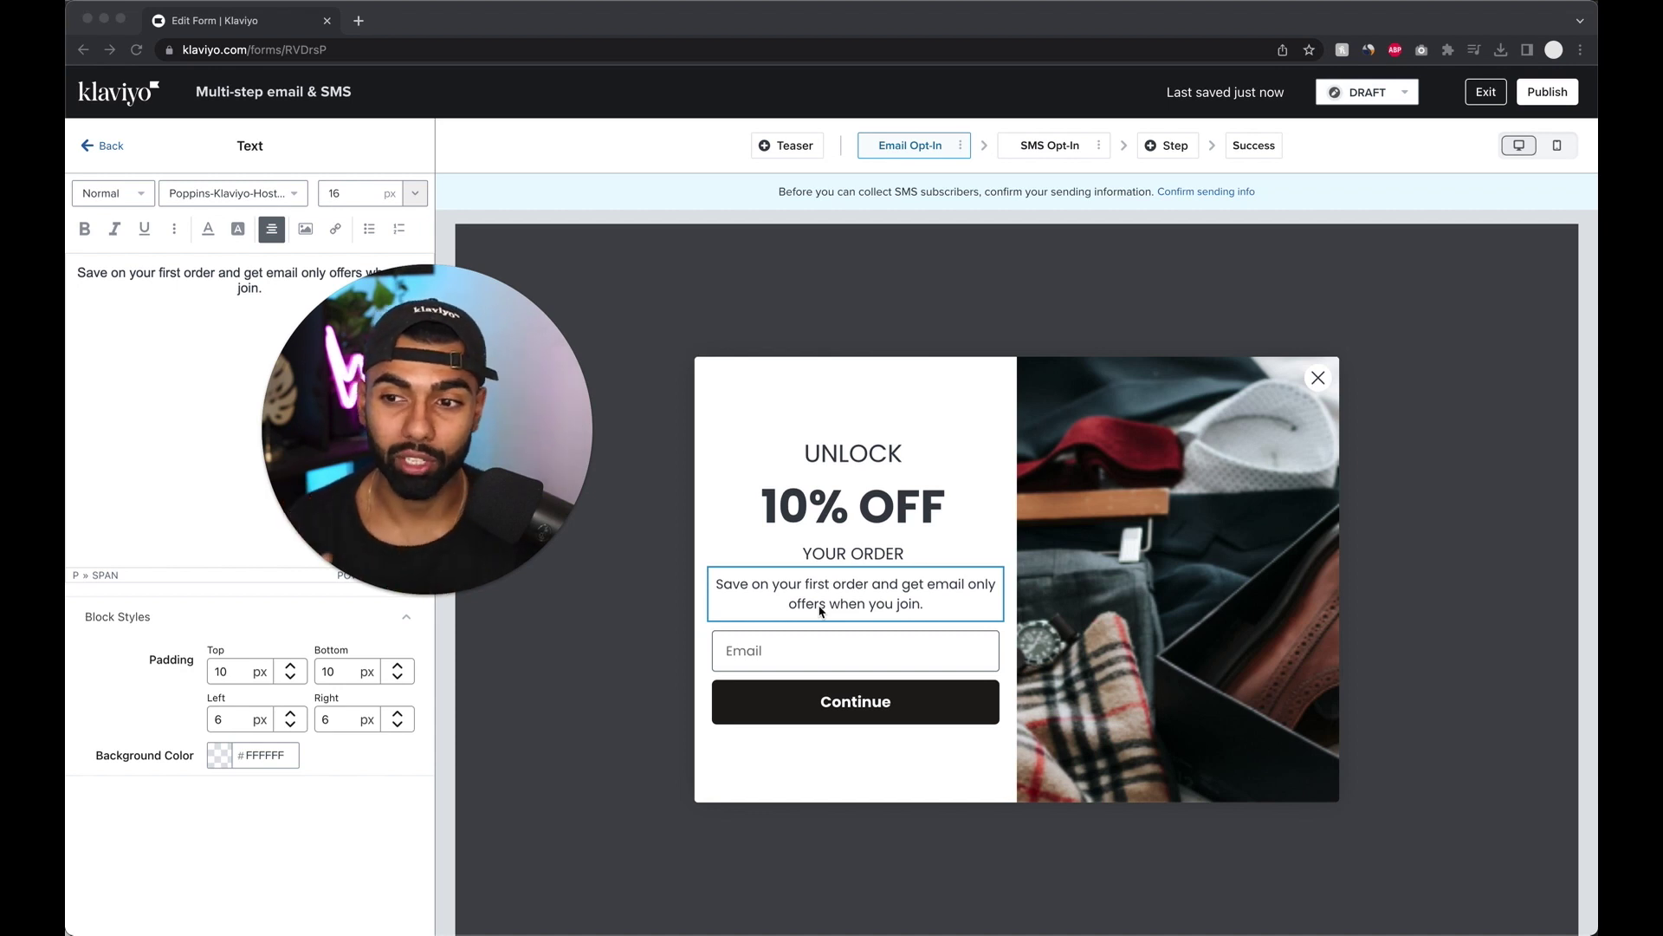
click(881, 684)
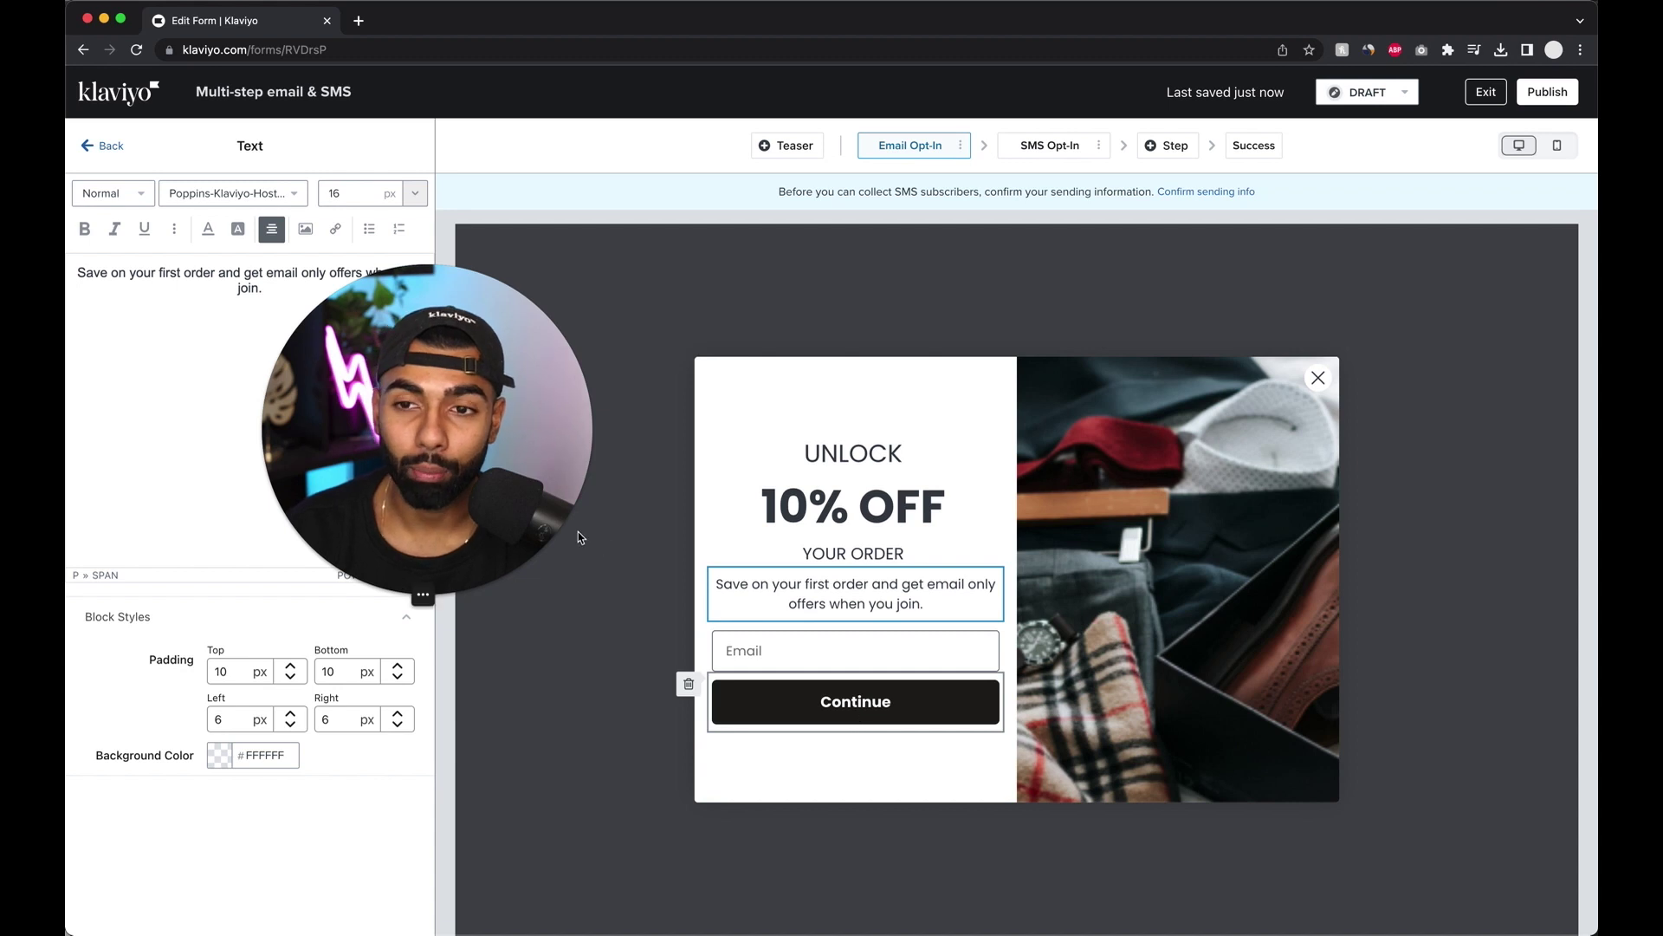
Relabel the Continue button from 'Continue' to 'UNLOCK 10% NOW'.
click(934, 709)
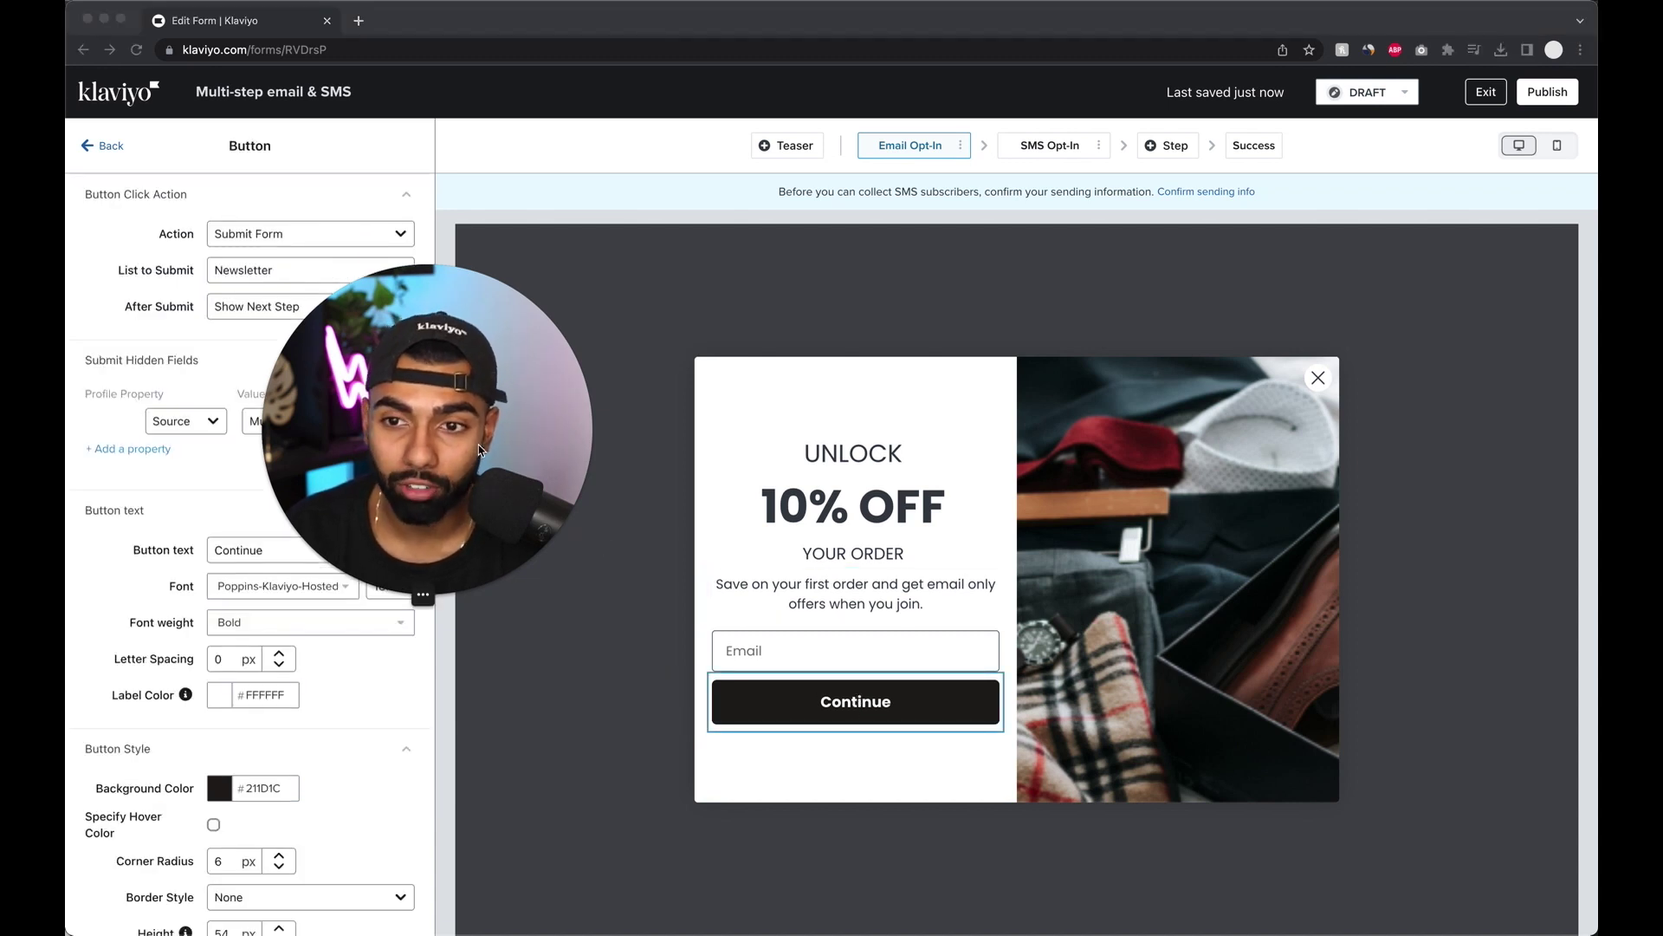
drag(478, 449, 591, 436)
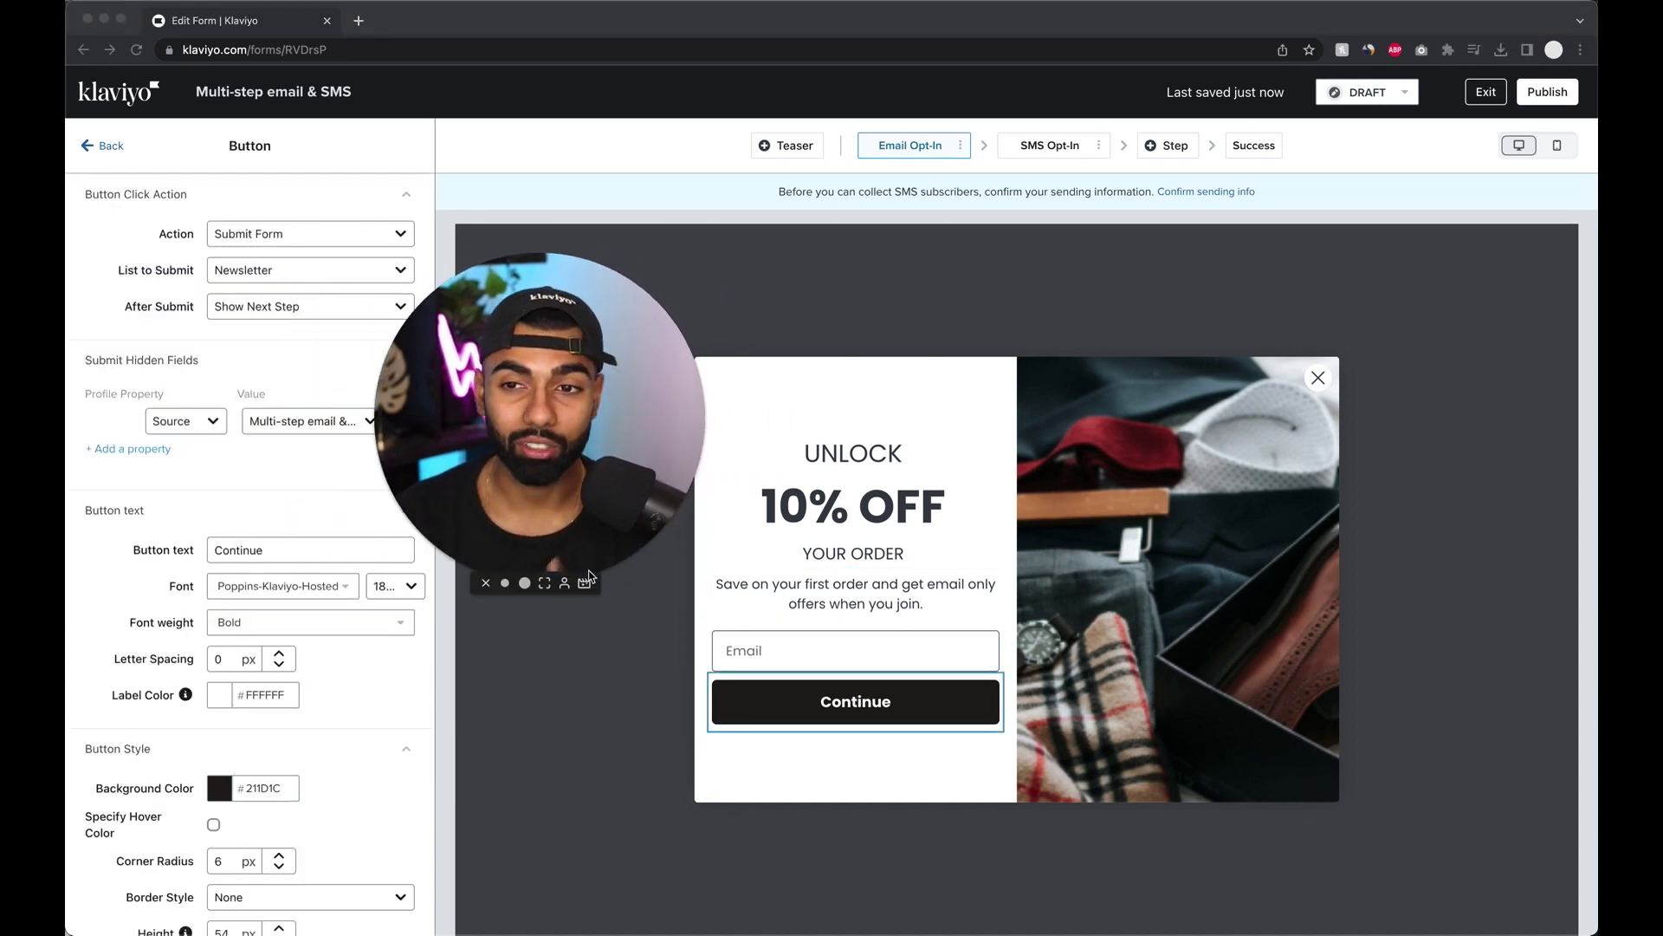
click(763, 703)
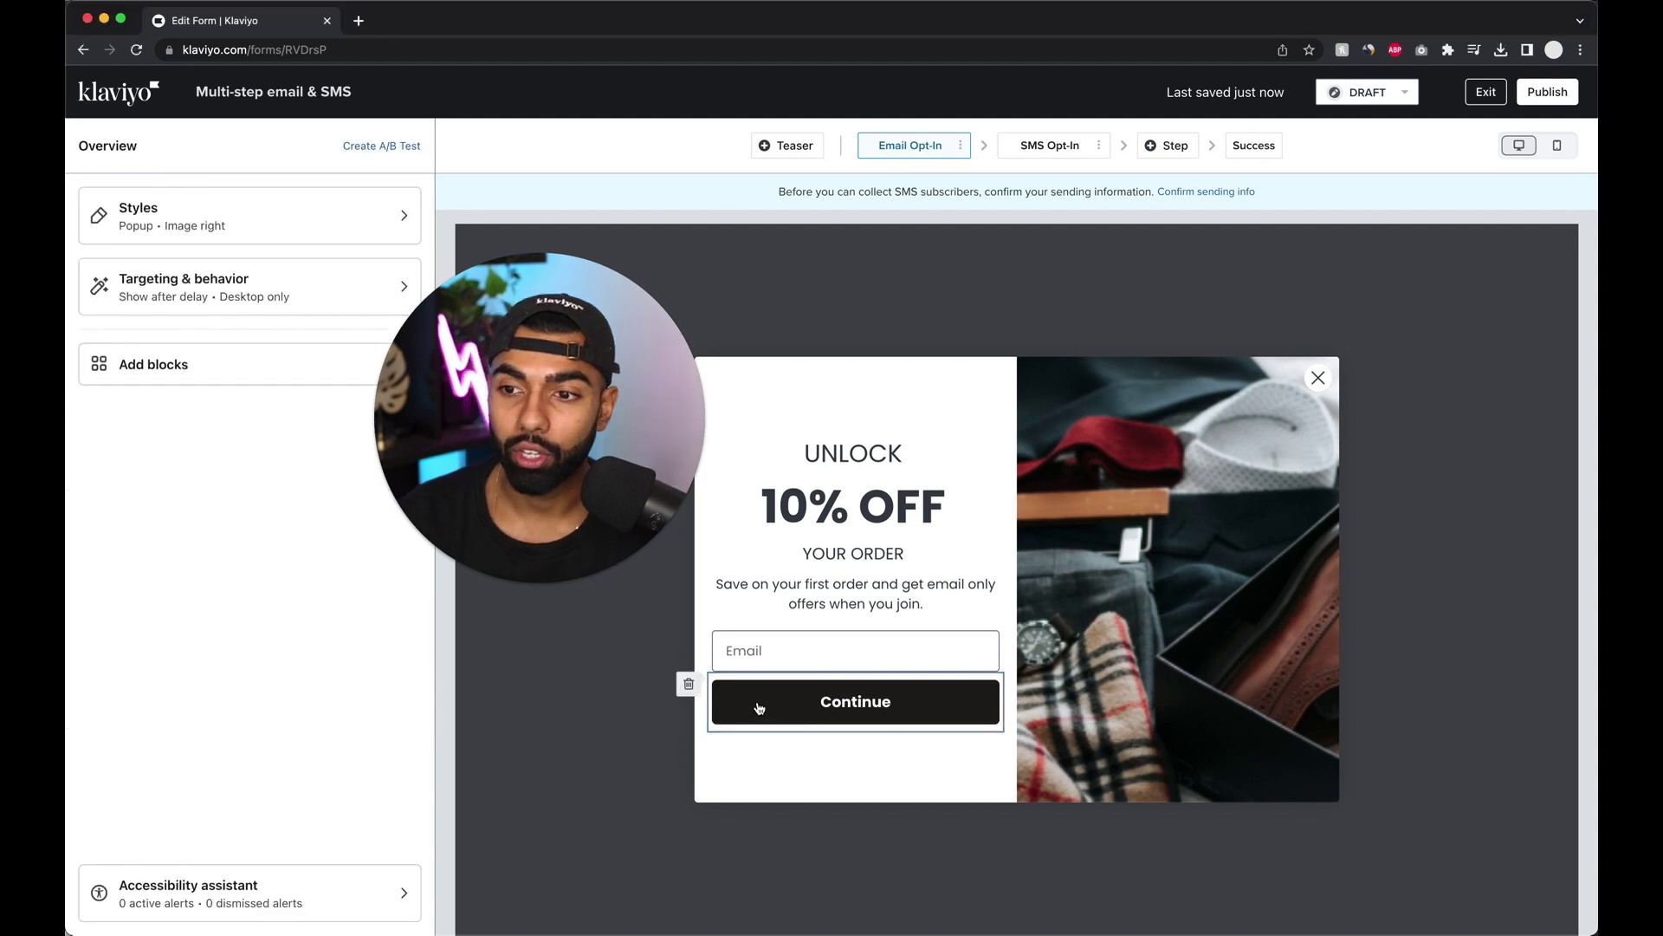
click(845, 719)
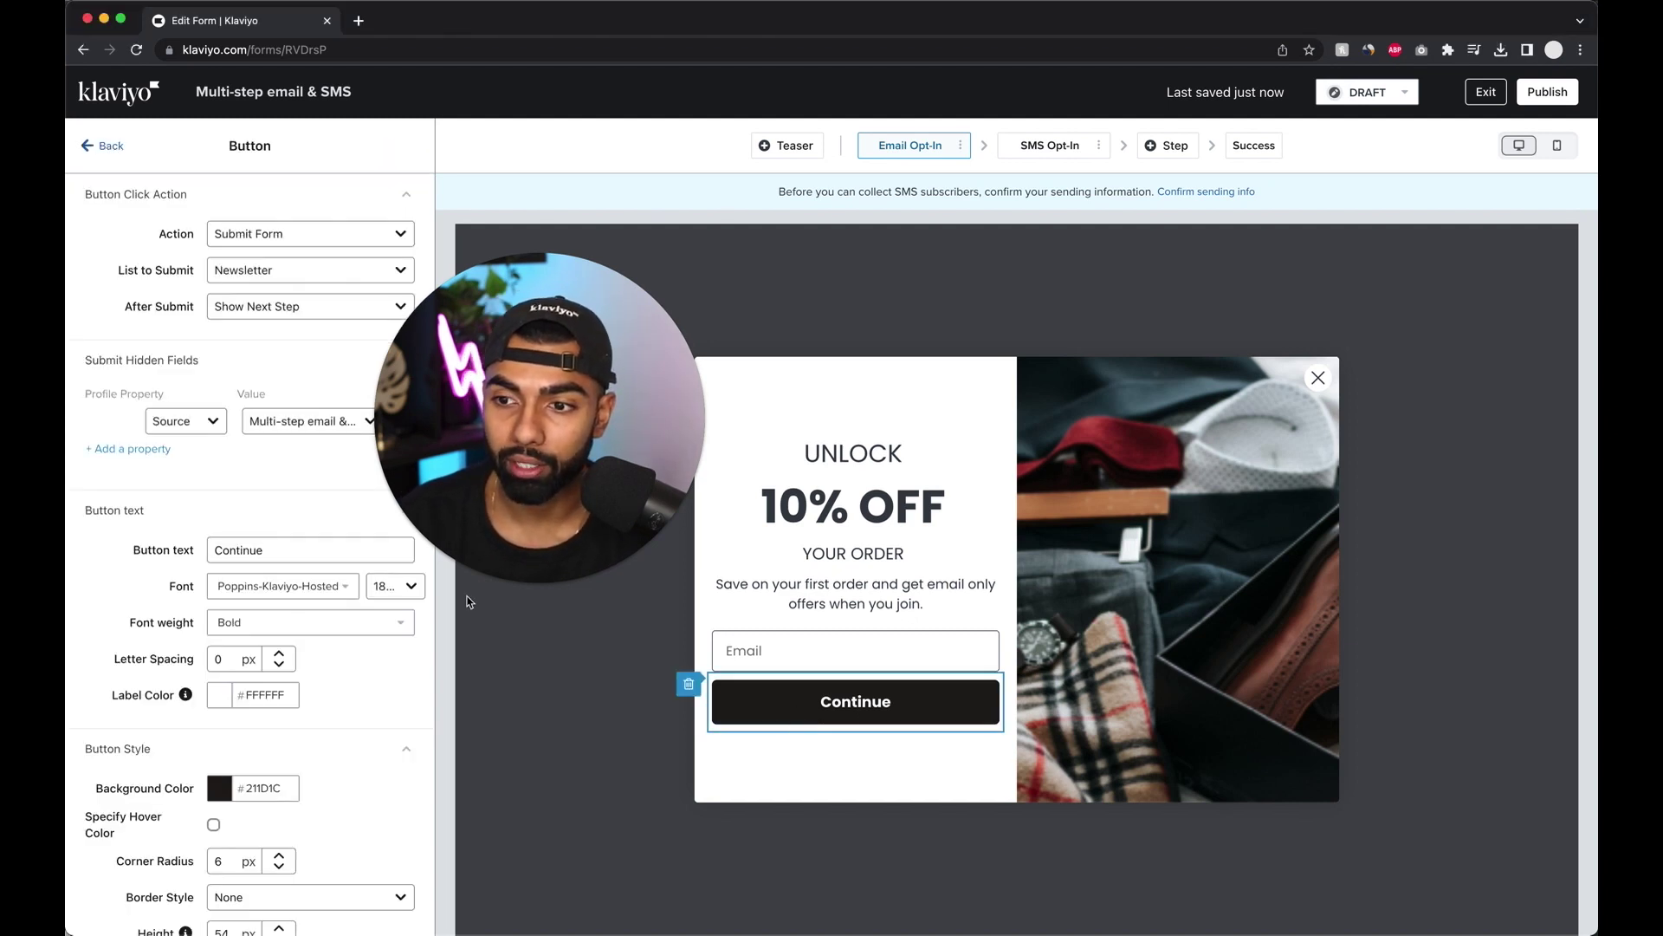
scroll(142, 460, down, 2)
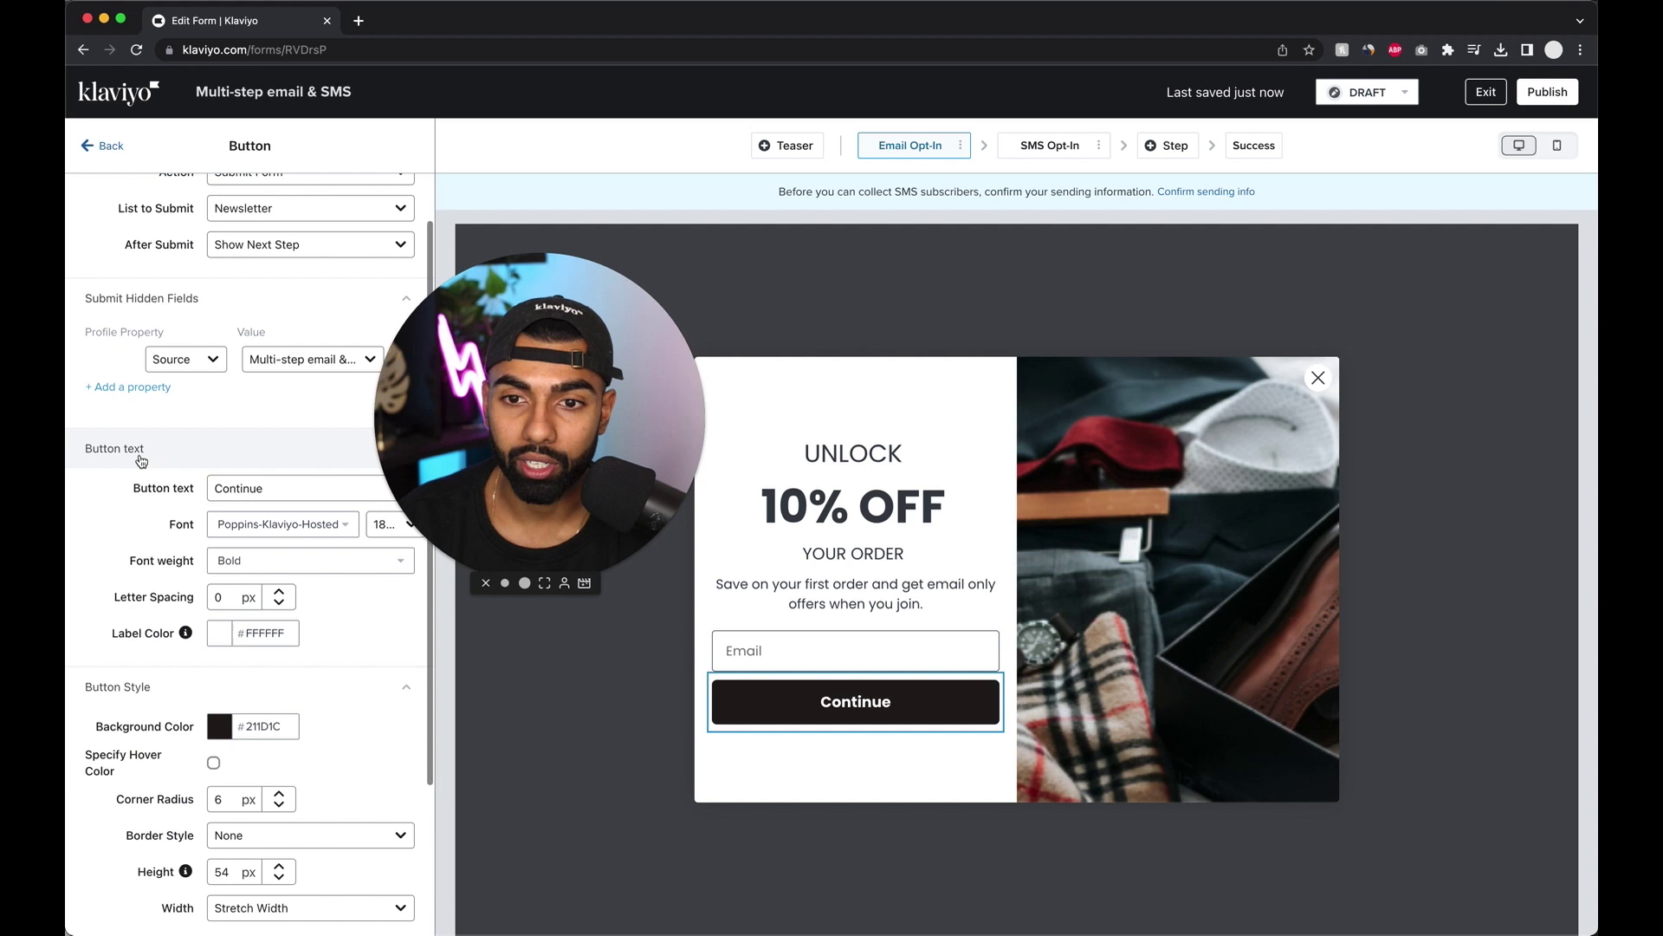
double_click(248, 488)
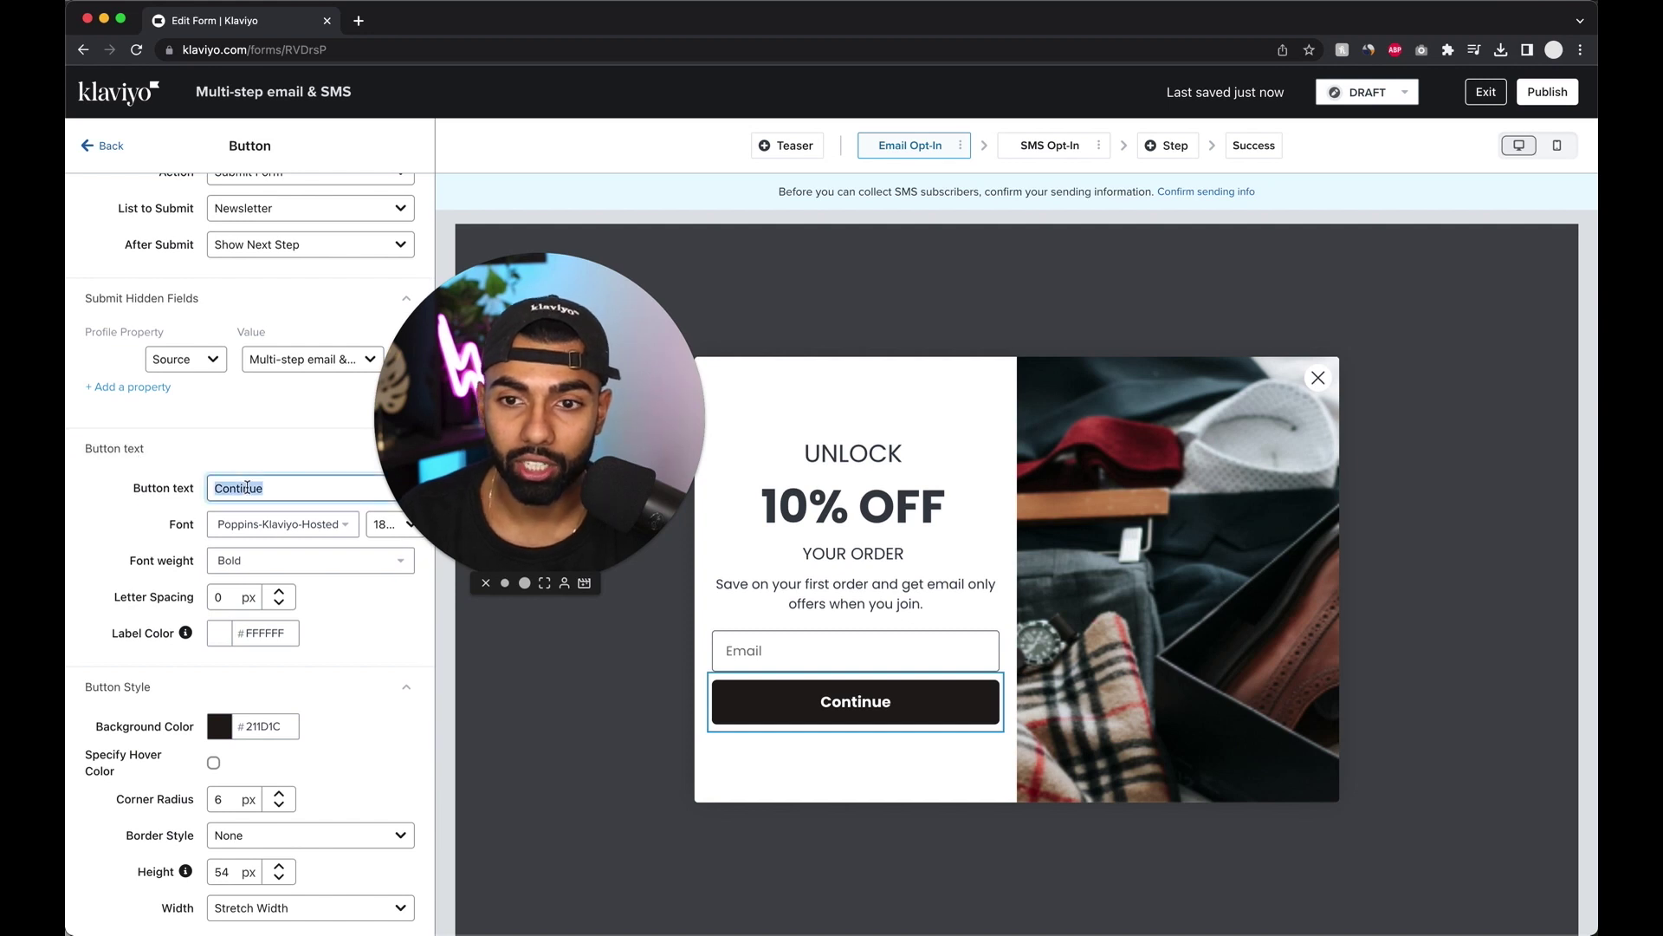
text(u)
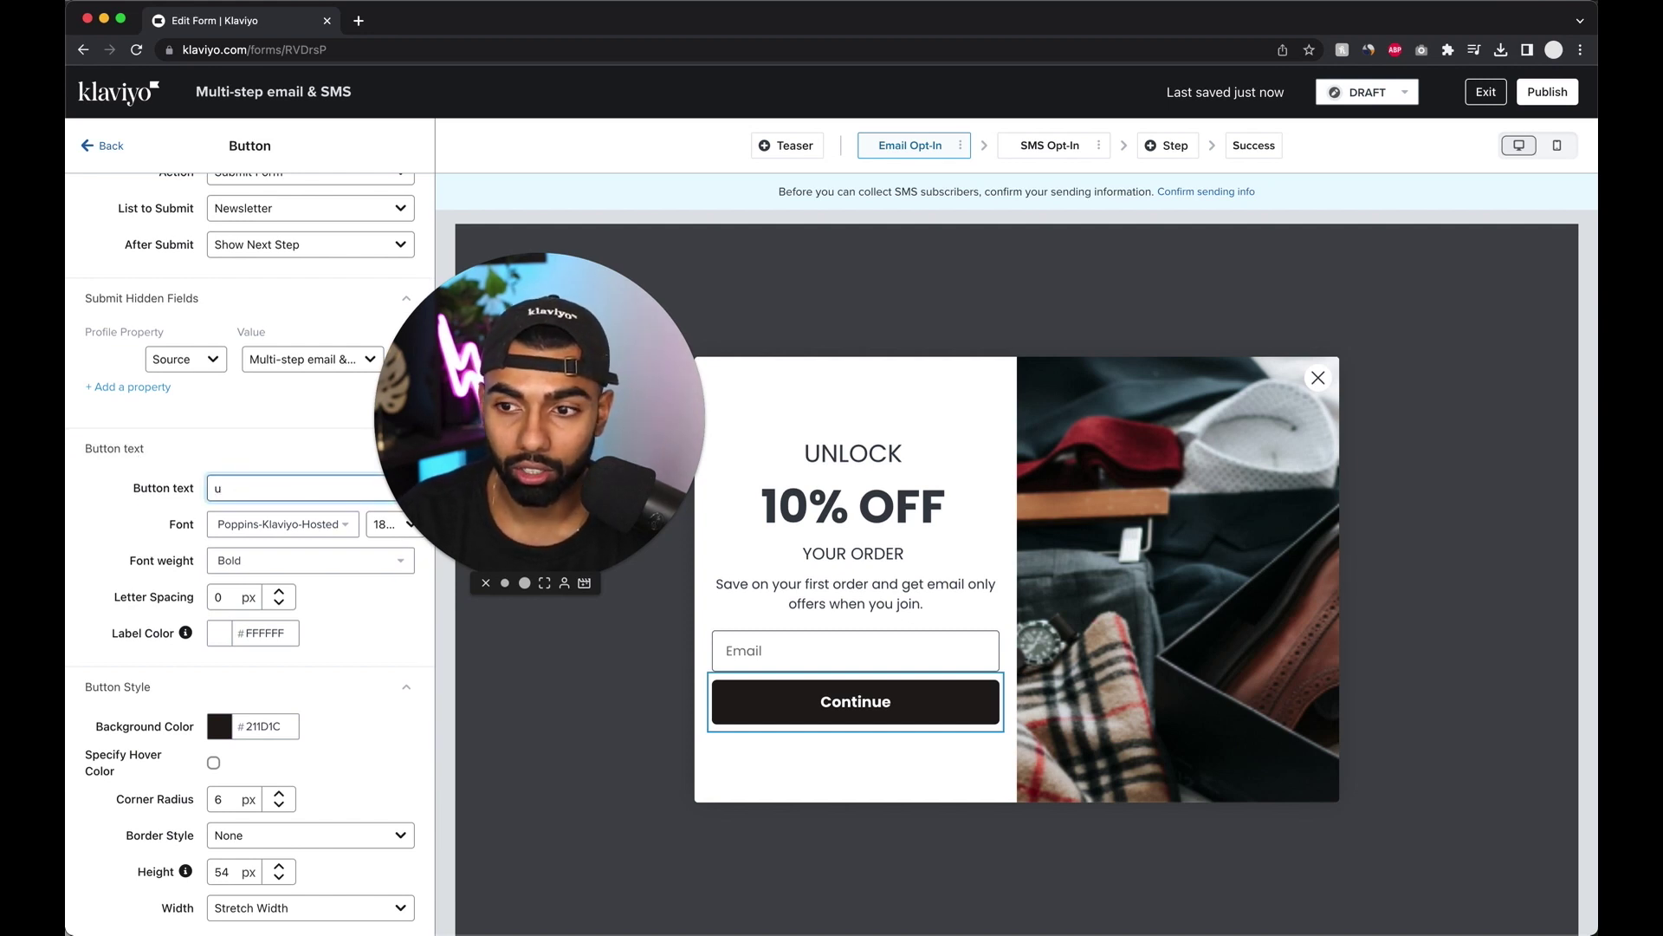
text(NLOCK 10% NOW)
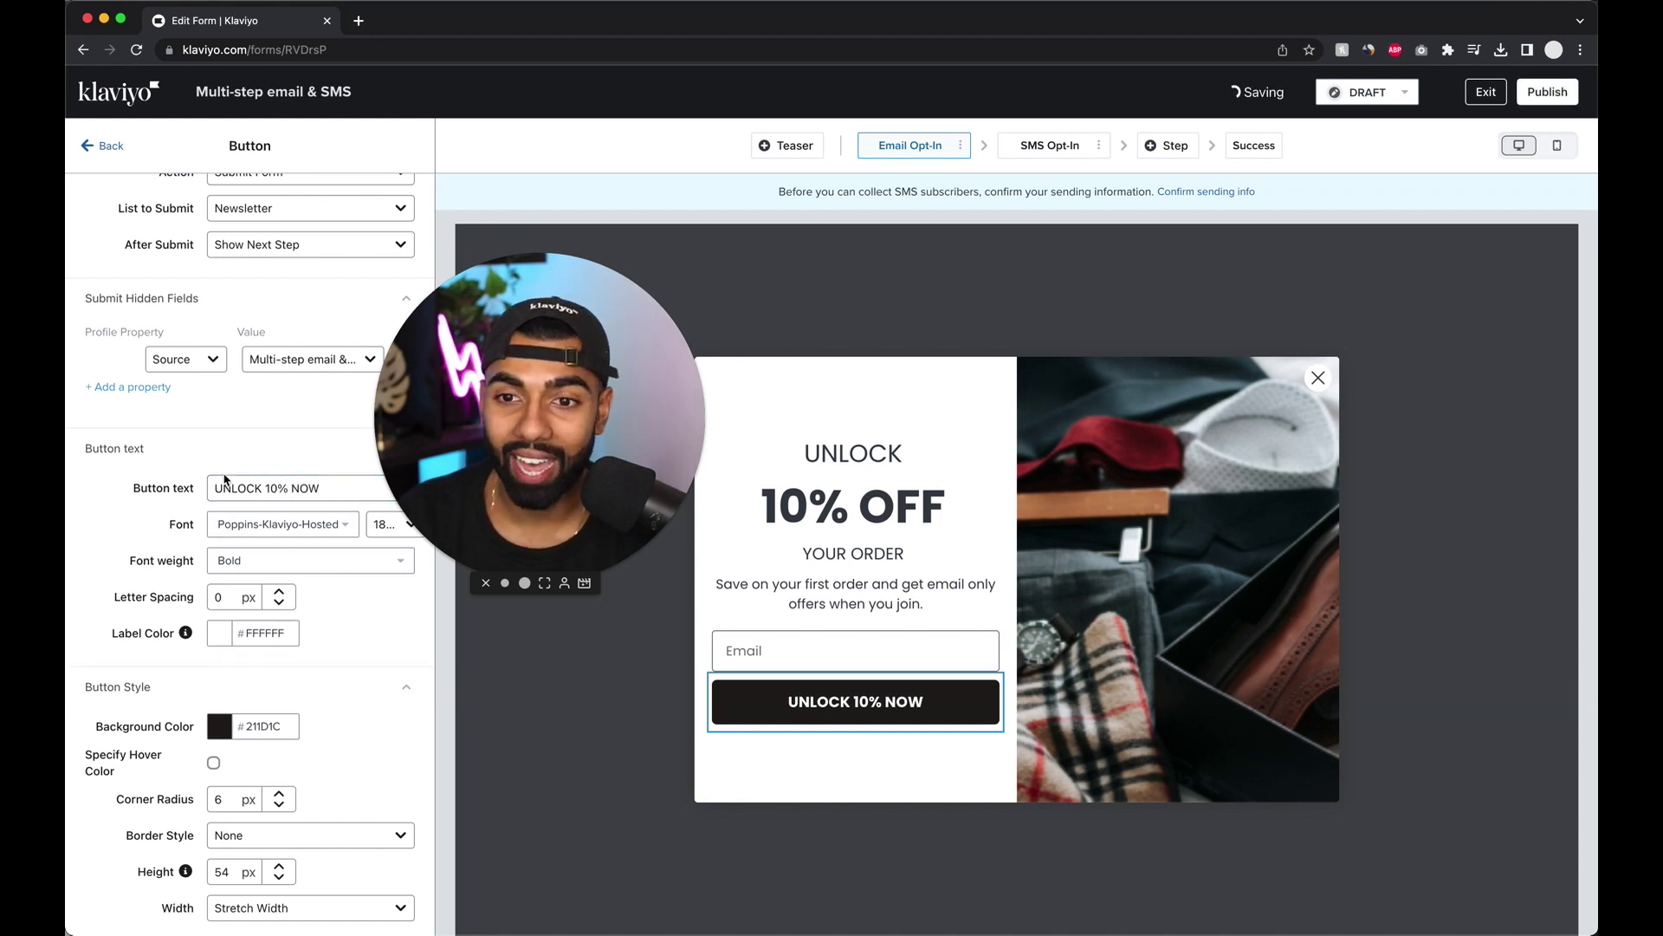
mouse_move(897, 716)
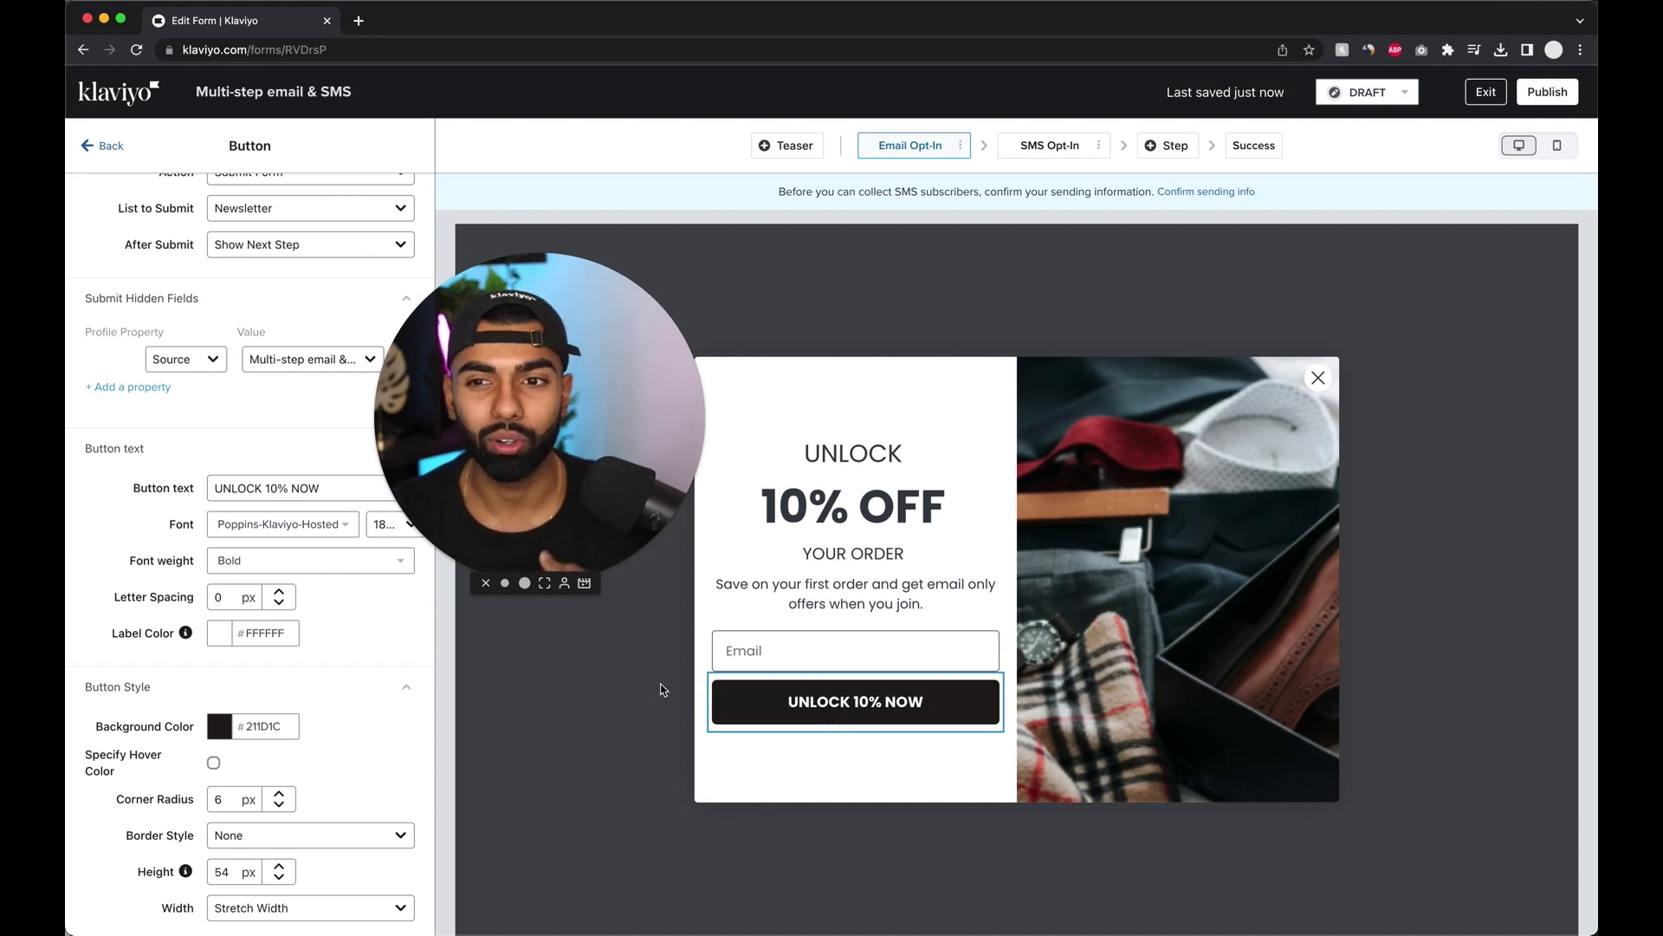
mouse_move(818, 702)
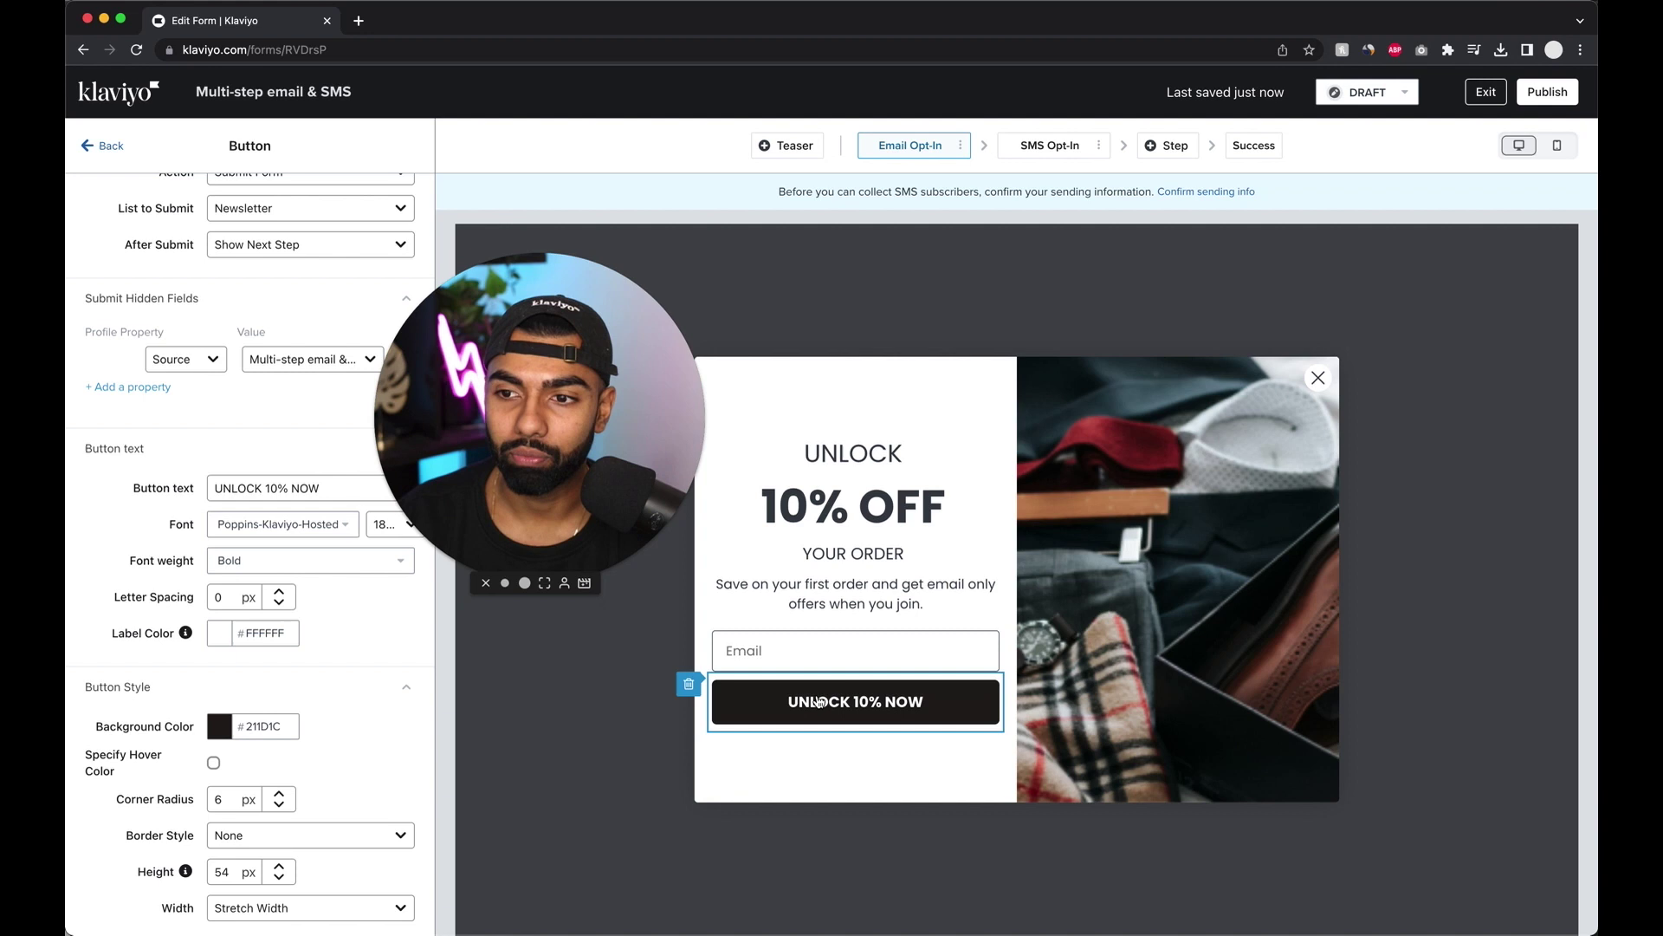
Set the button's background colour to magenta-purple #CA19DF.
click(223, 728)
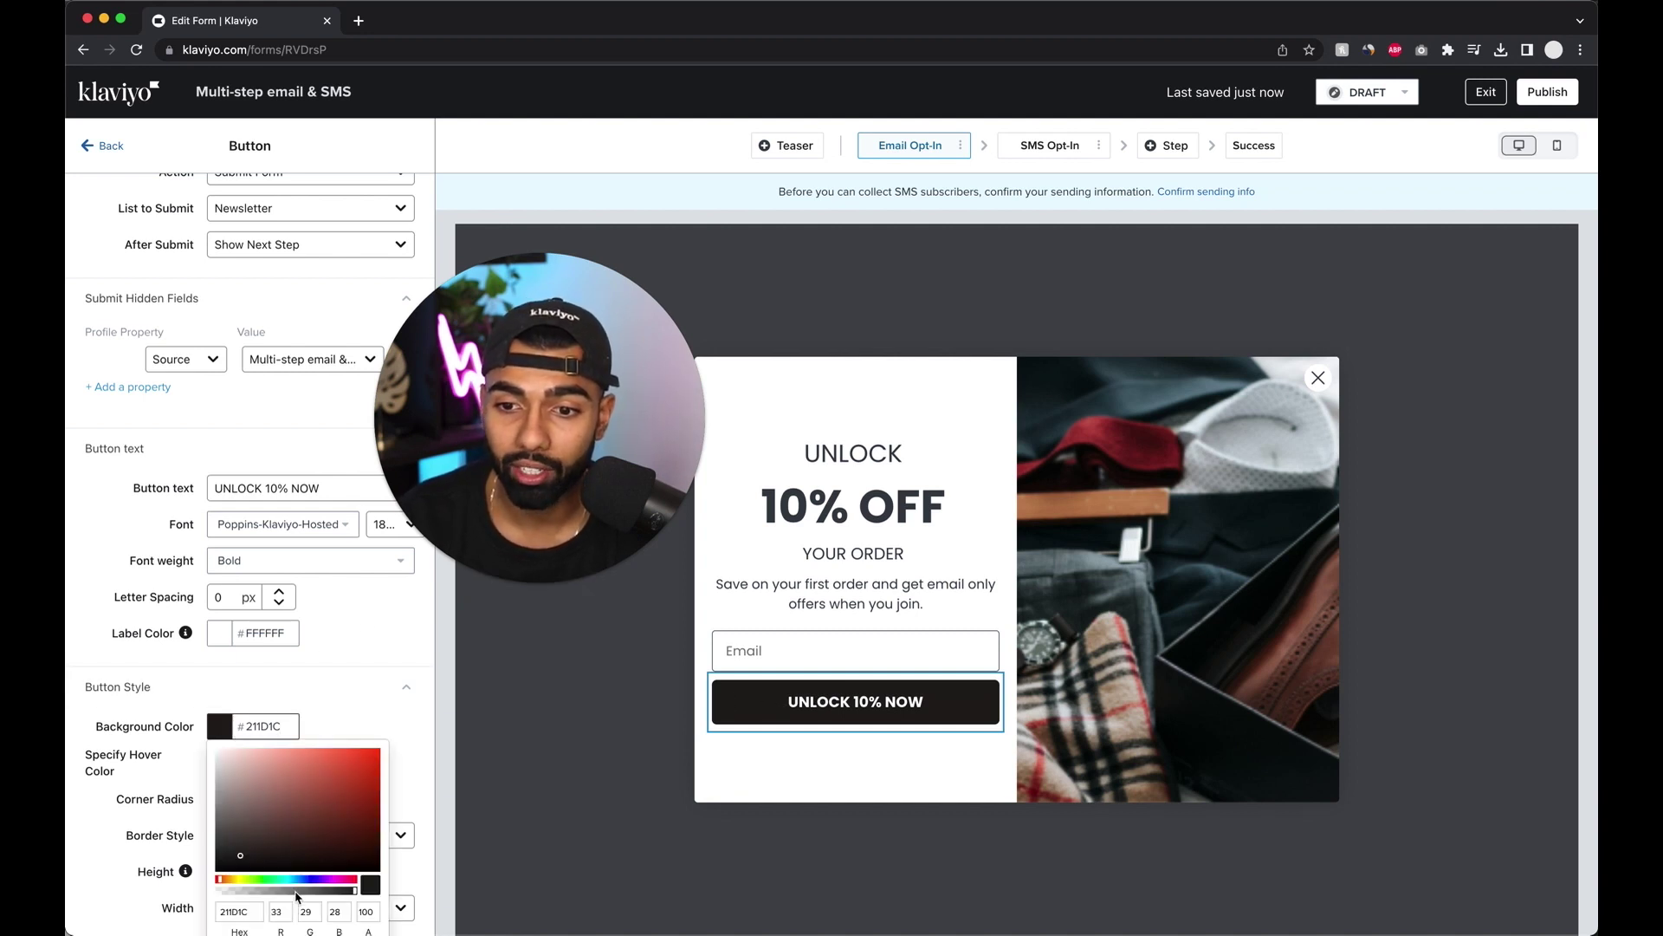
drag(296, 895, 319, 886)
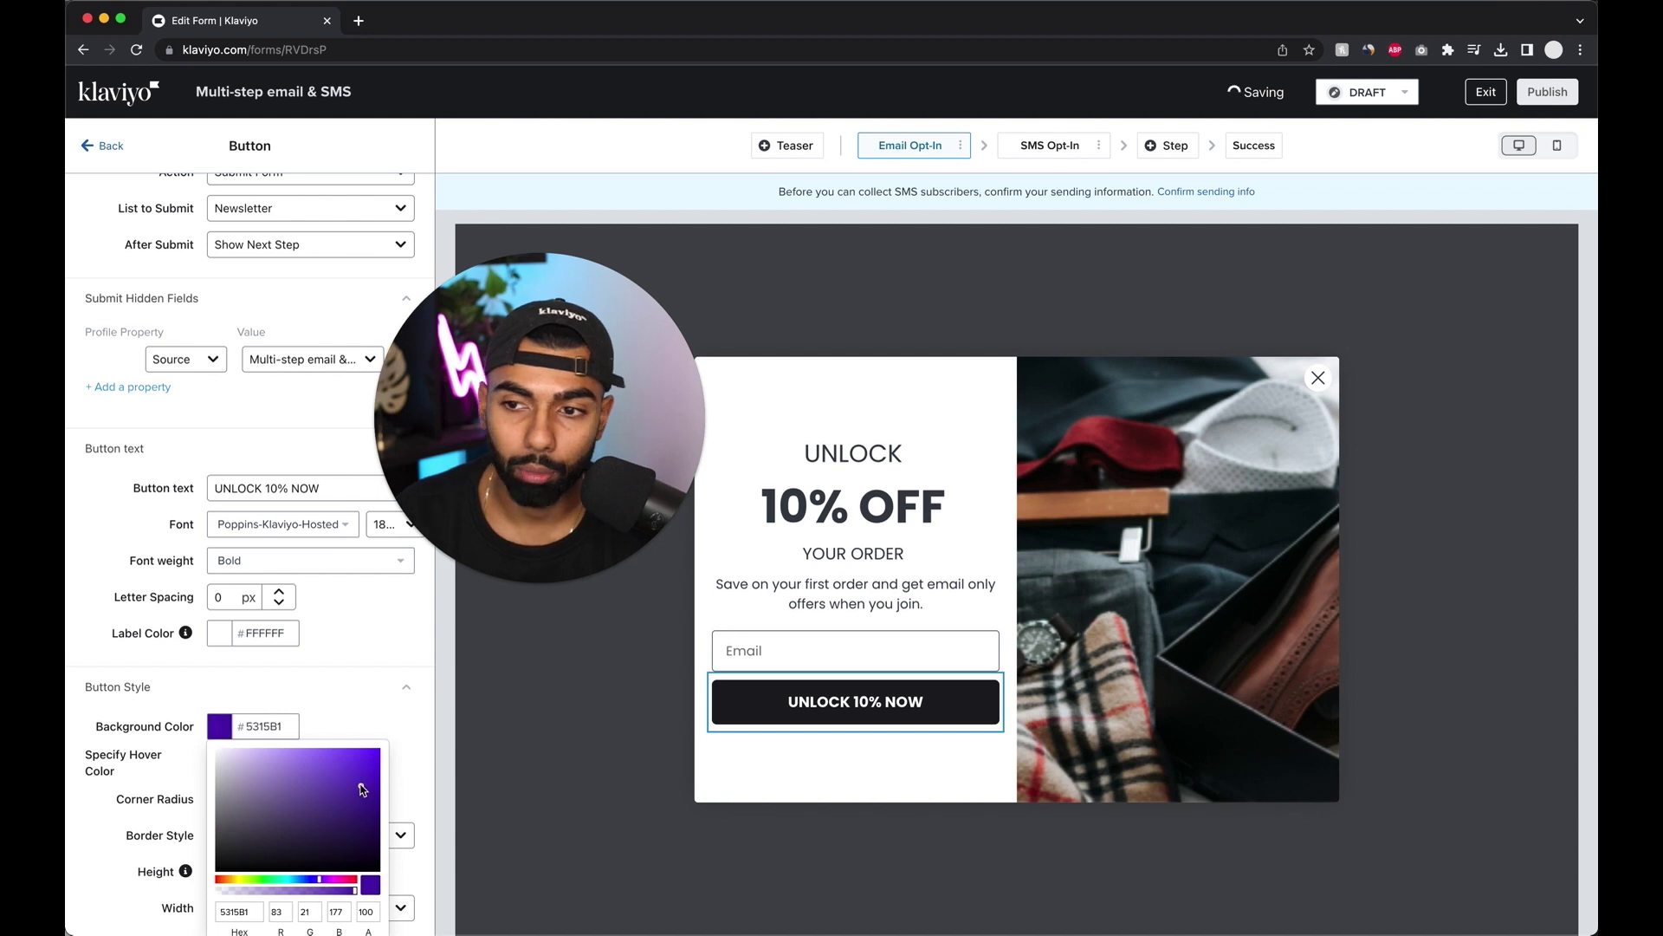
drag(360, 787, 348, 774)
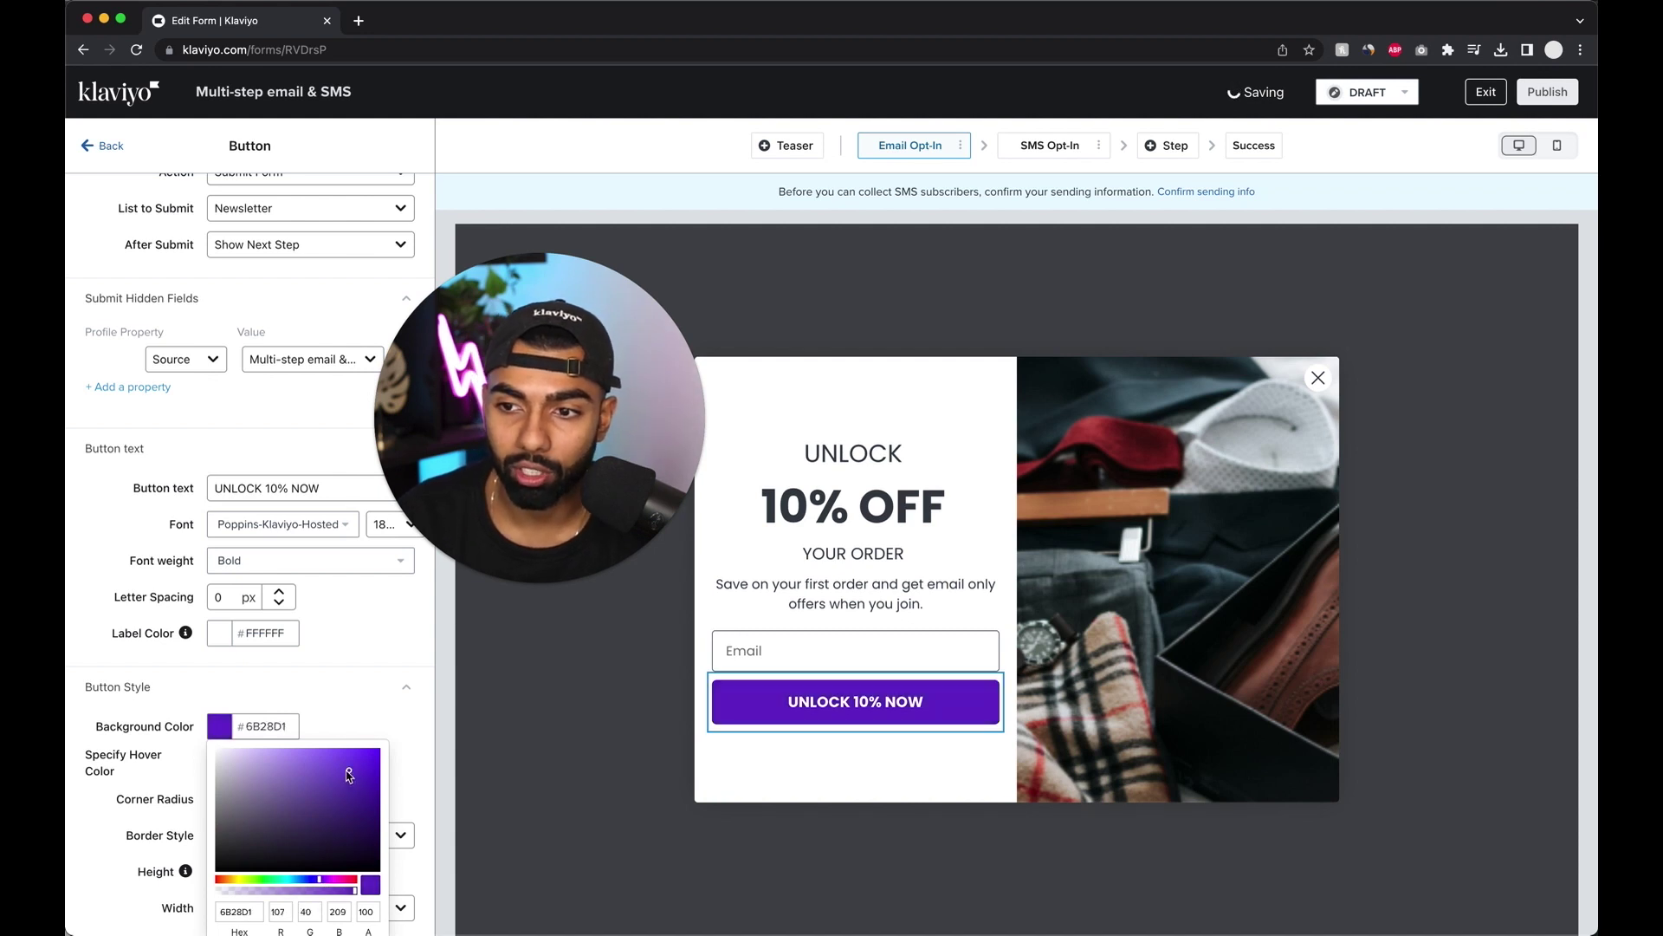
click(337, 879)
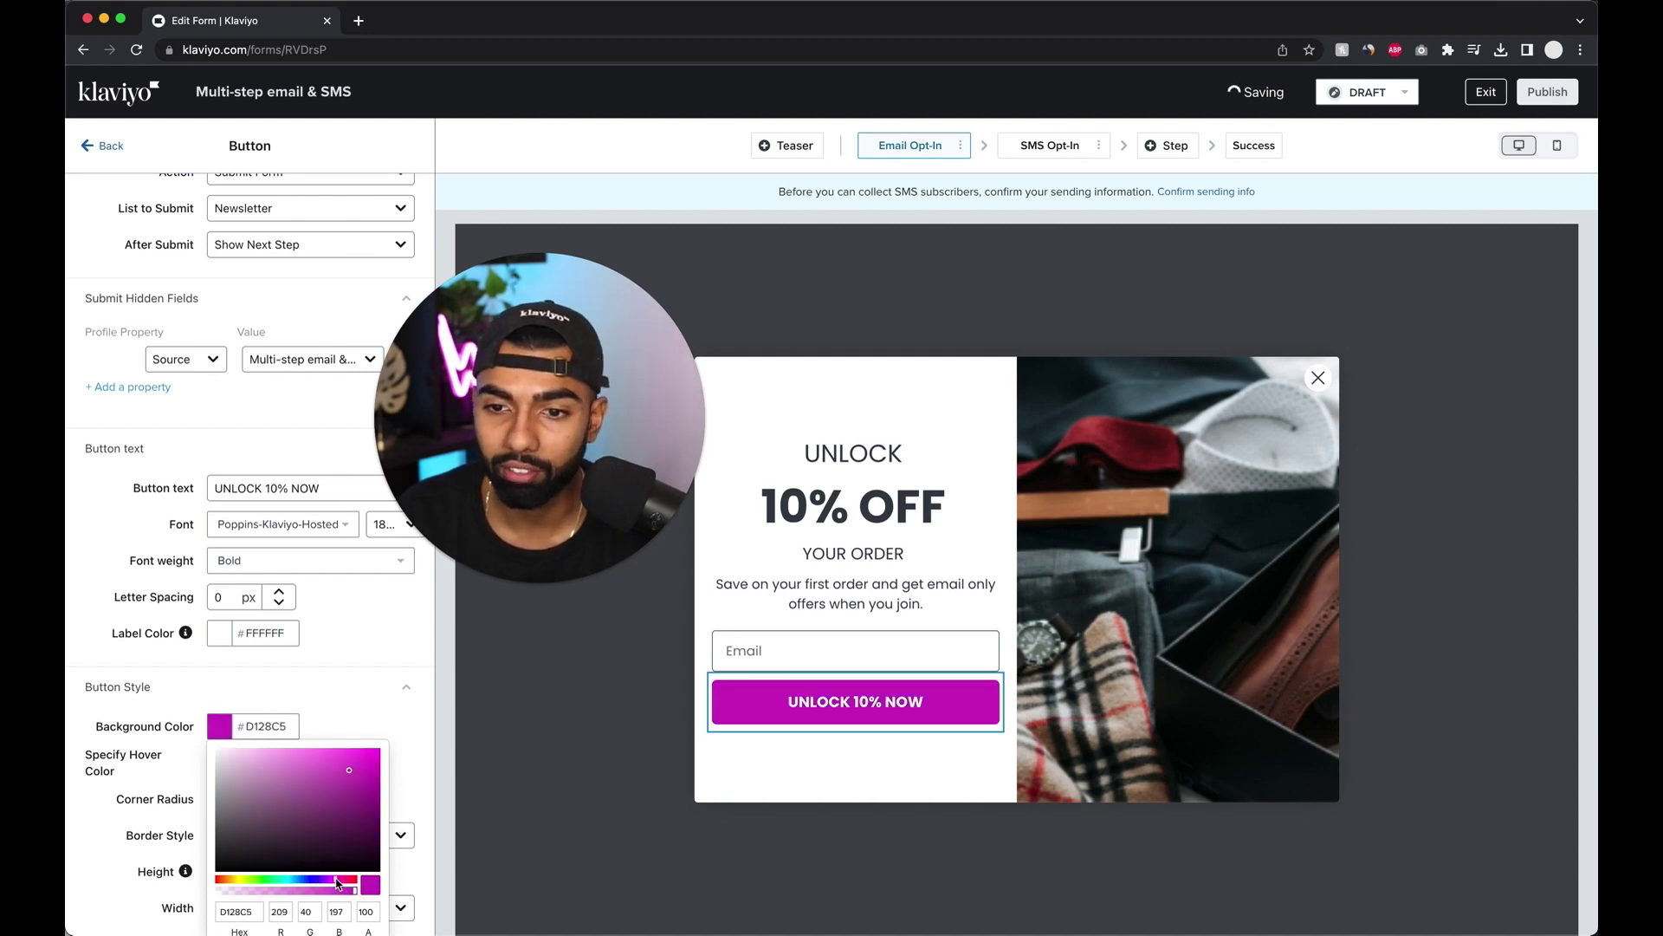
click(331, 879)
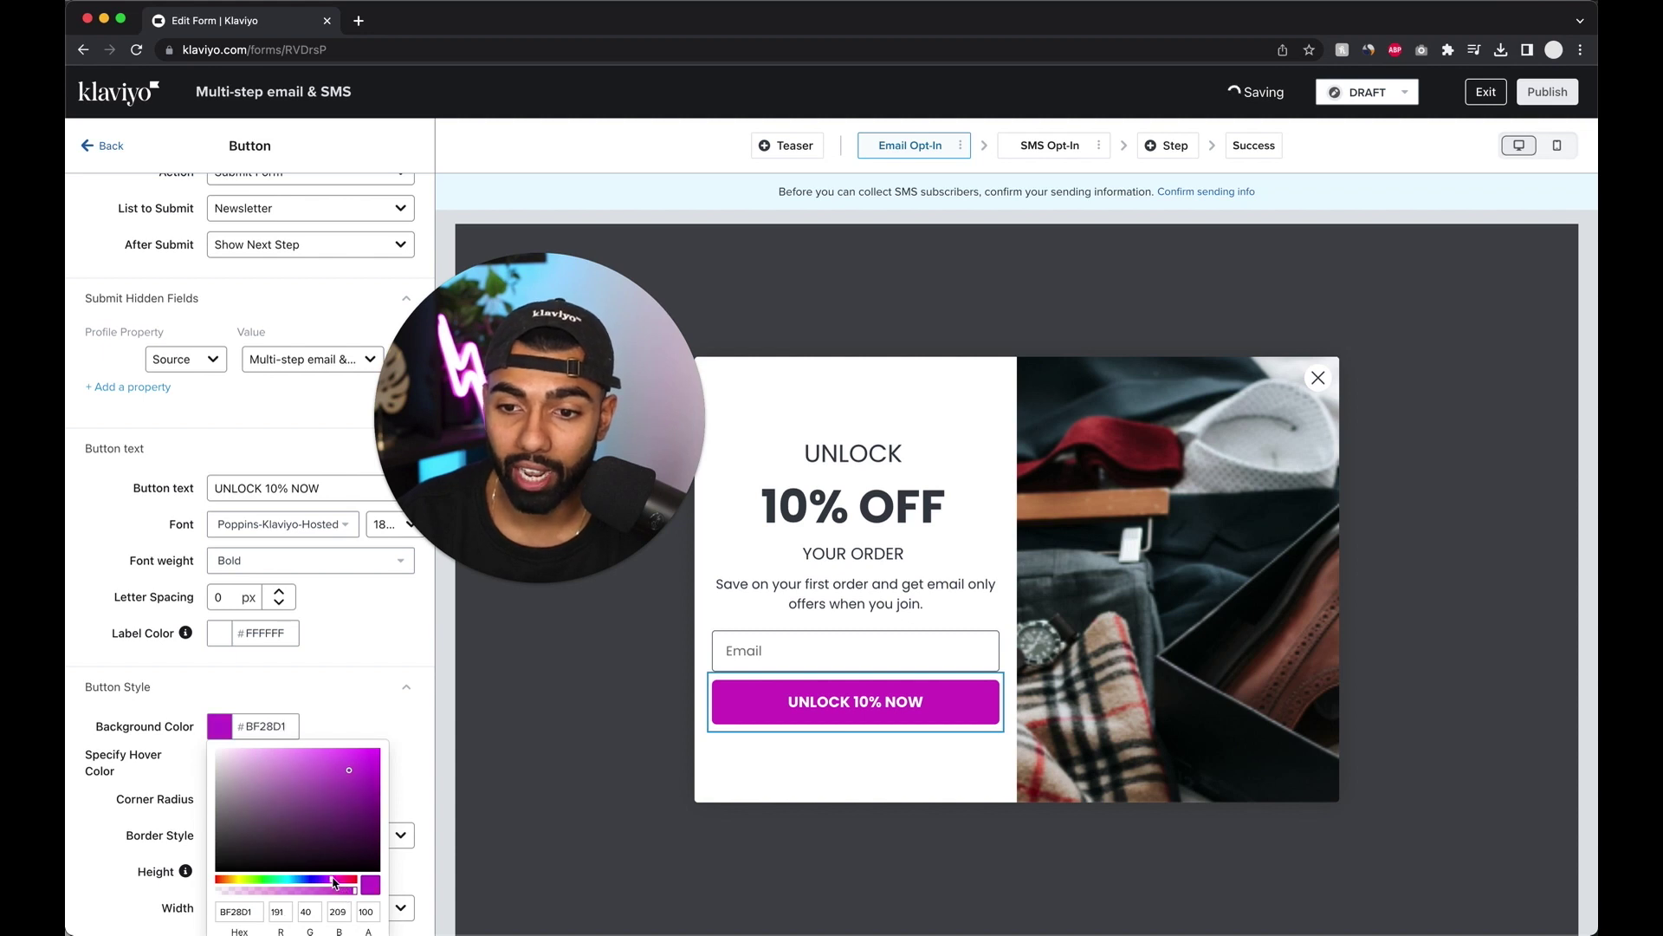
click(351, 774)
drag(352, 773, 362, 764)
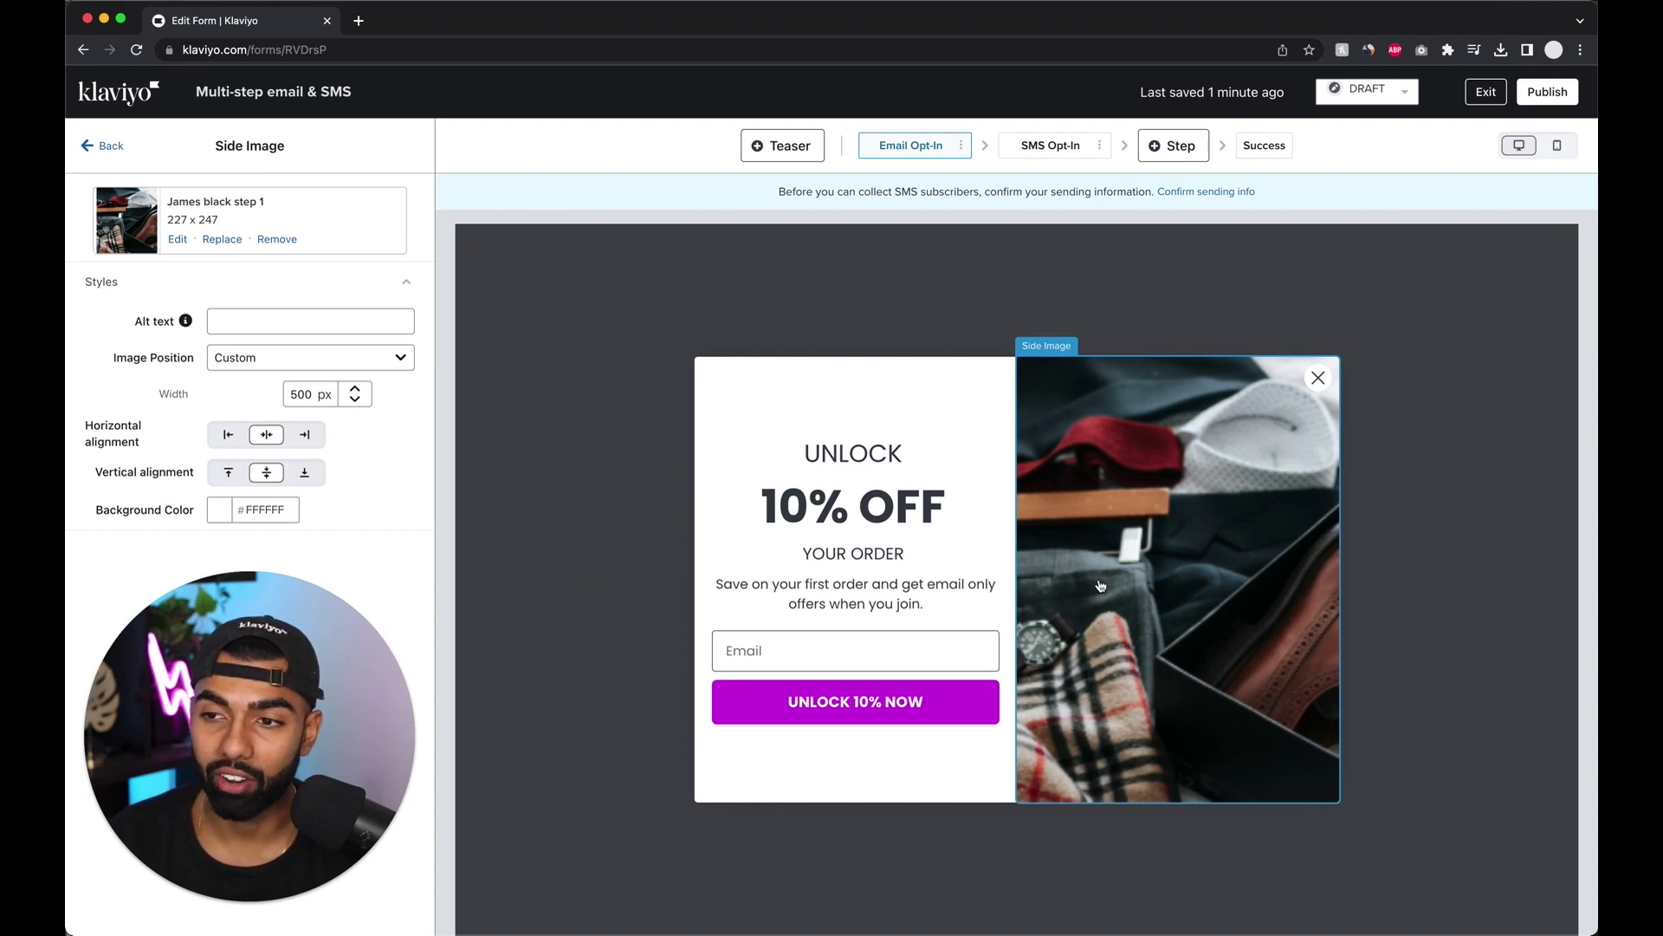
Replace the side image with the uploaded 1260 × 1894 portrait screenshot.
click(1201, 635)
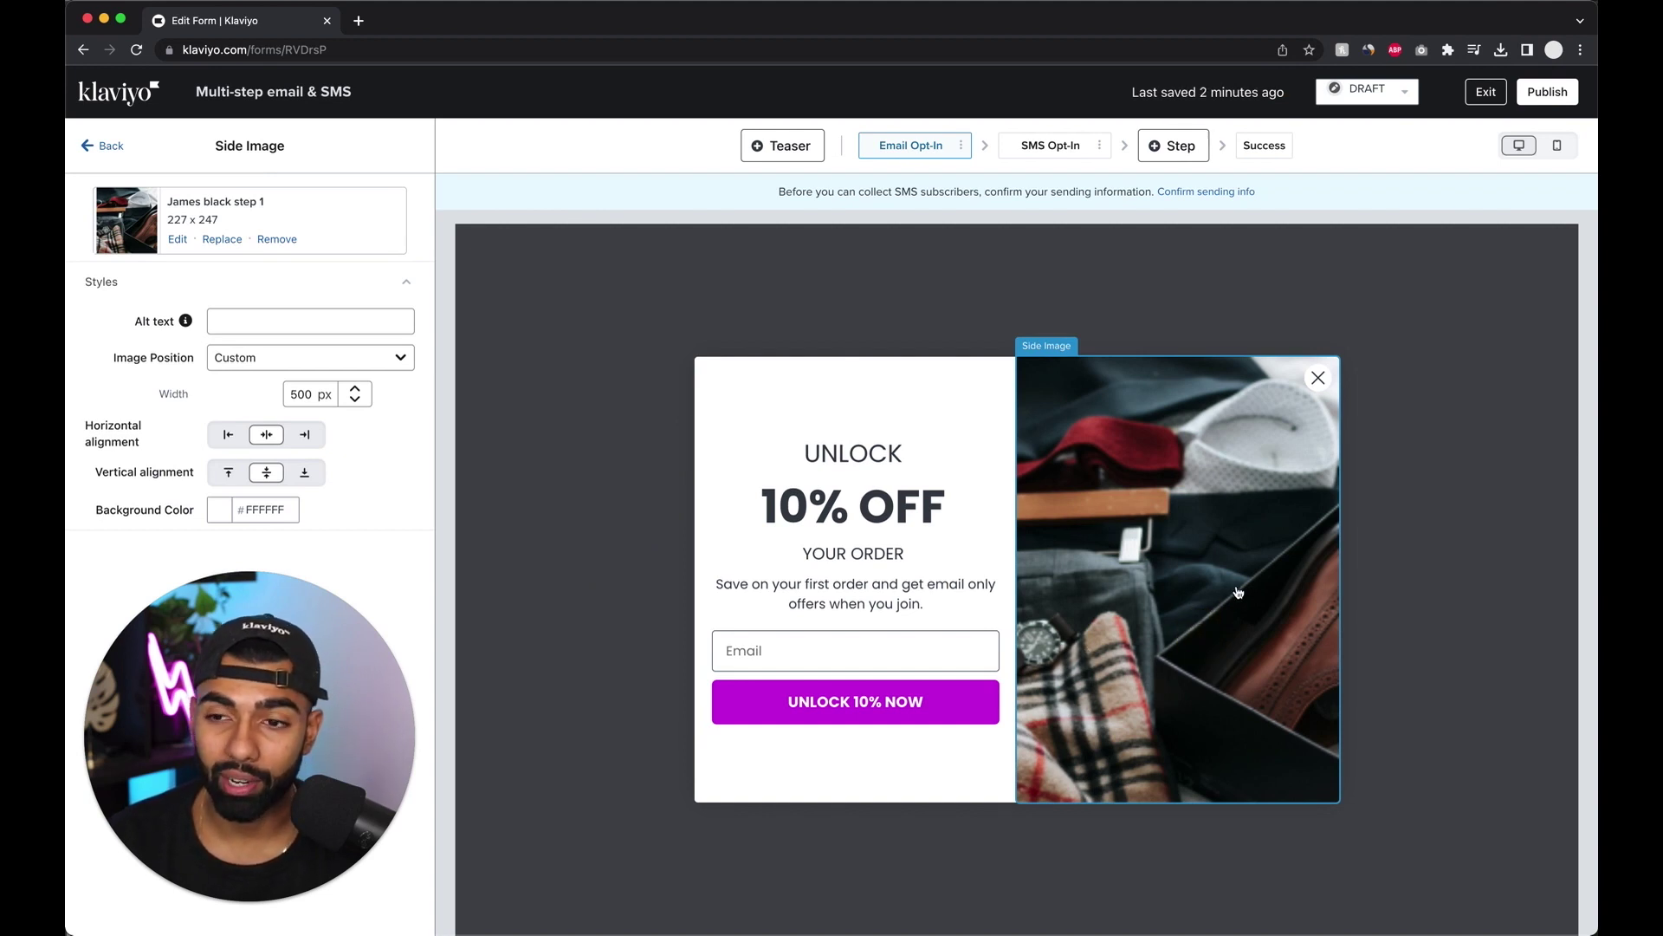
click(1185, 628)
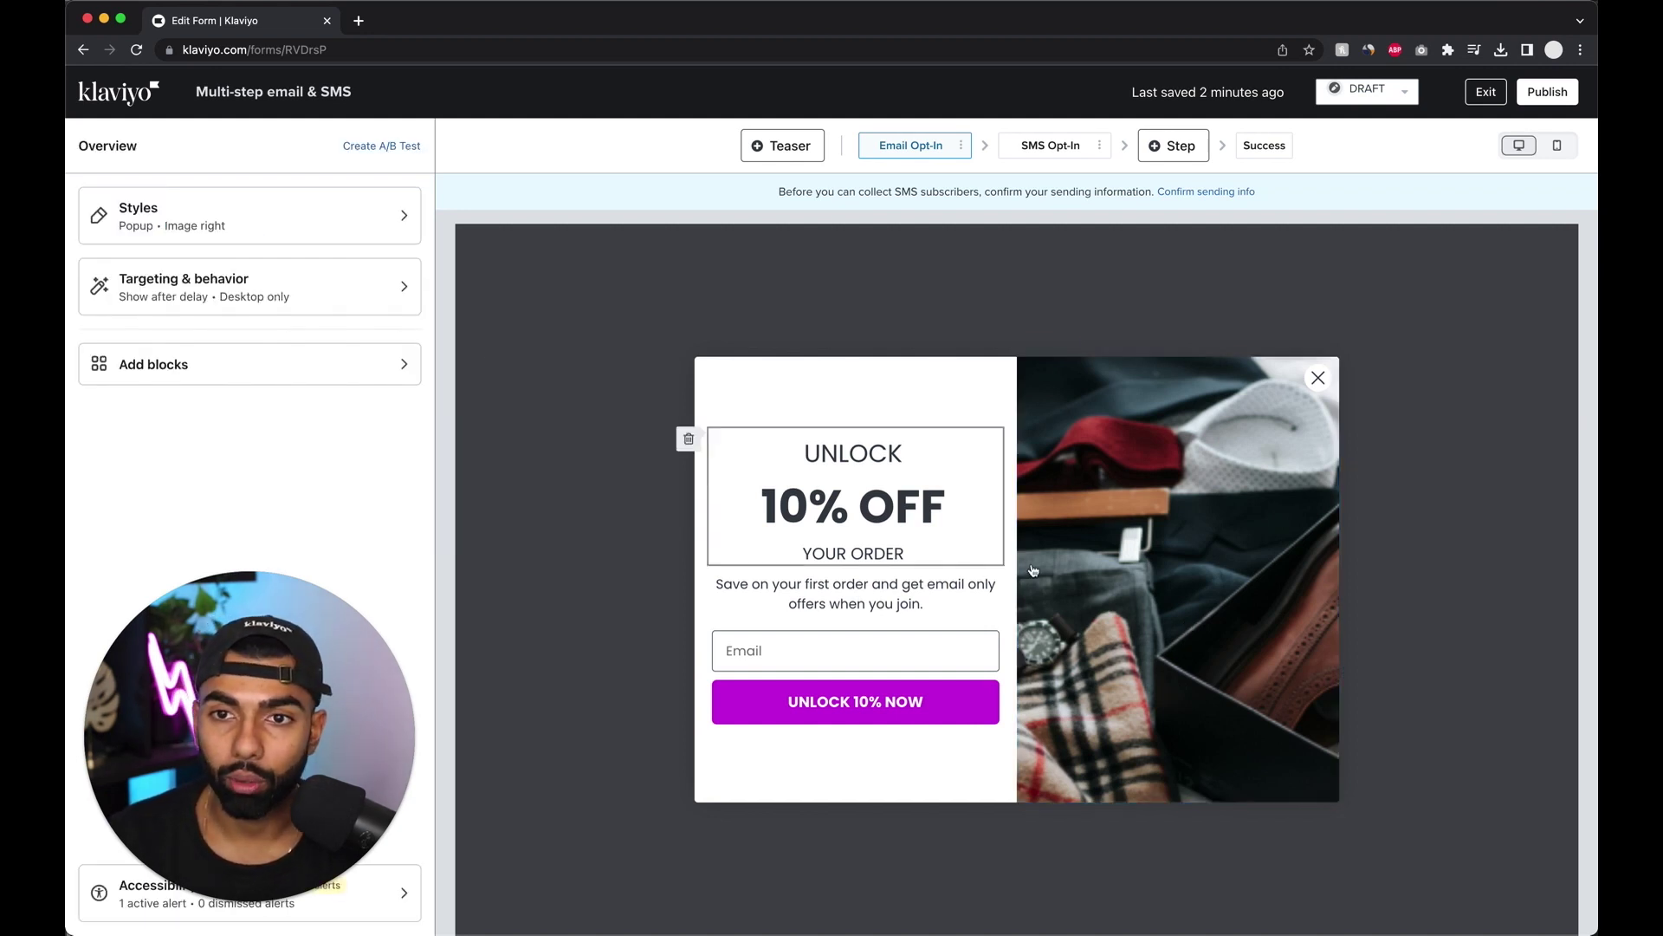
click(1120, 598)
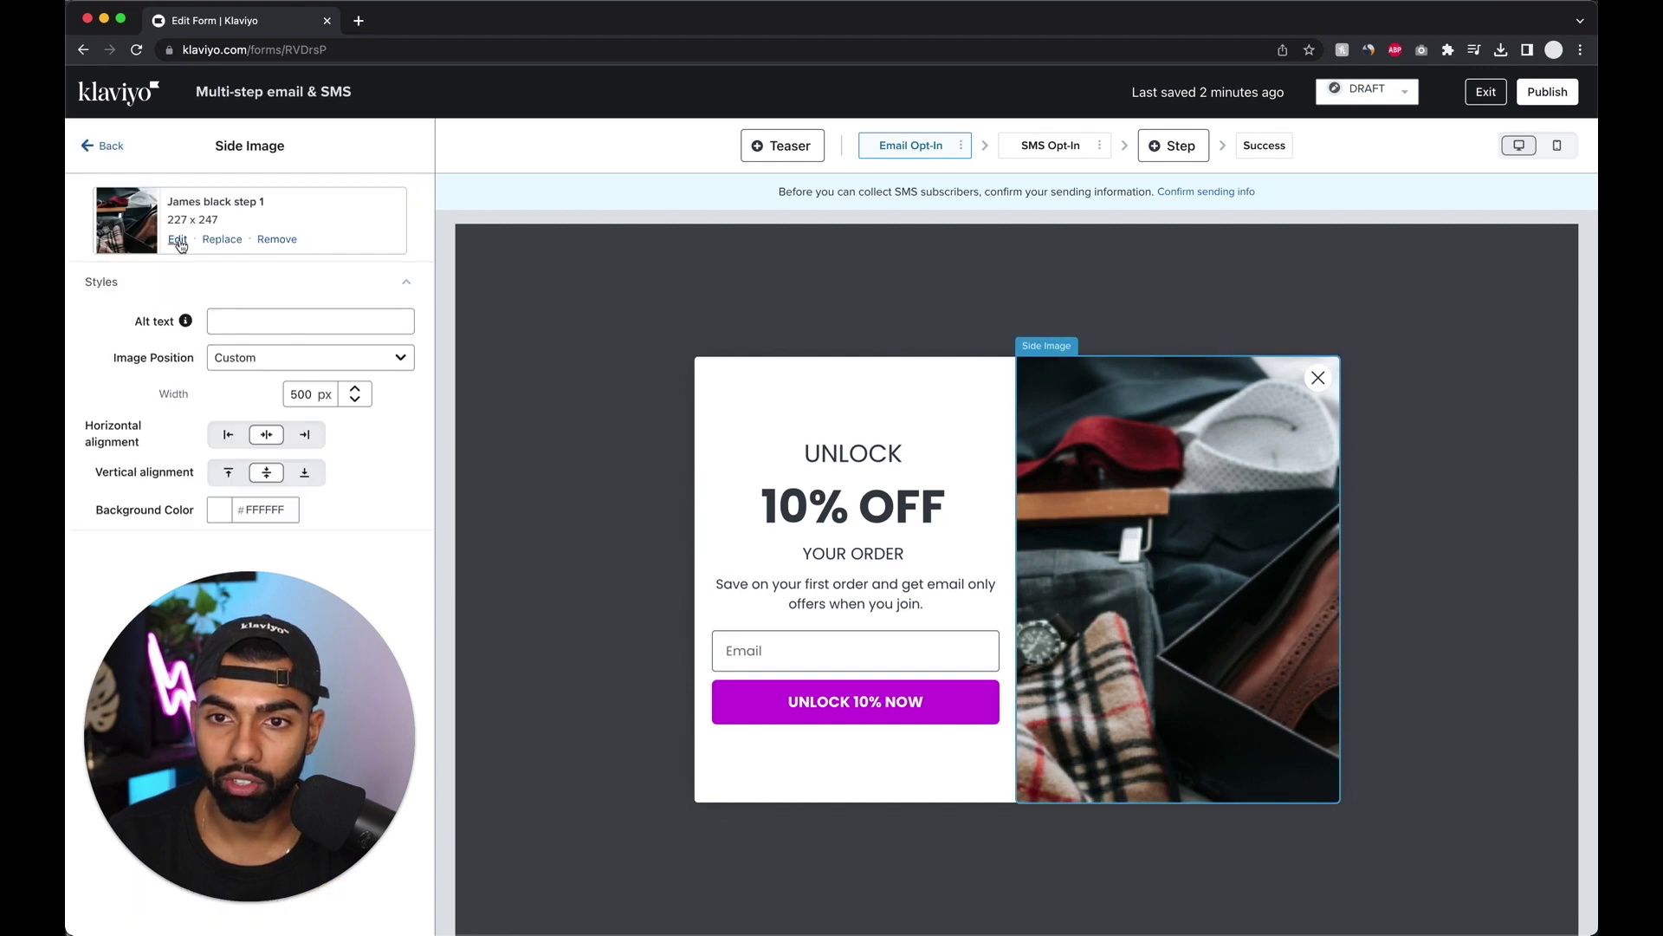
click(222, 245)
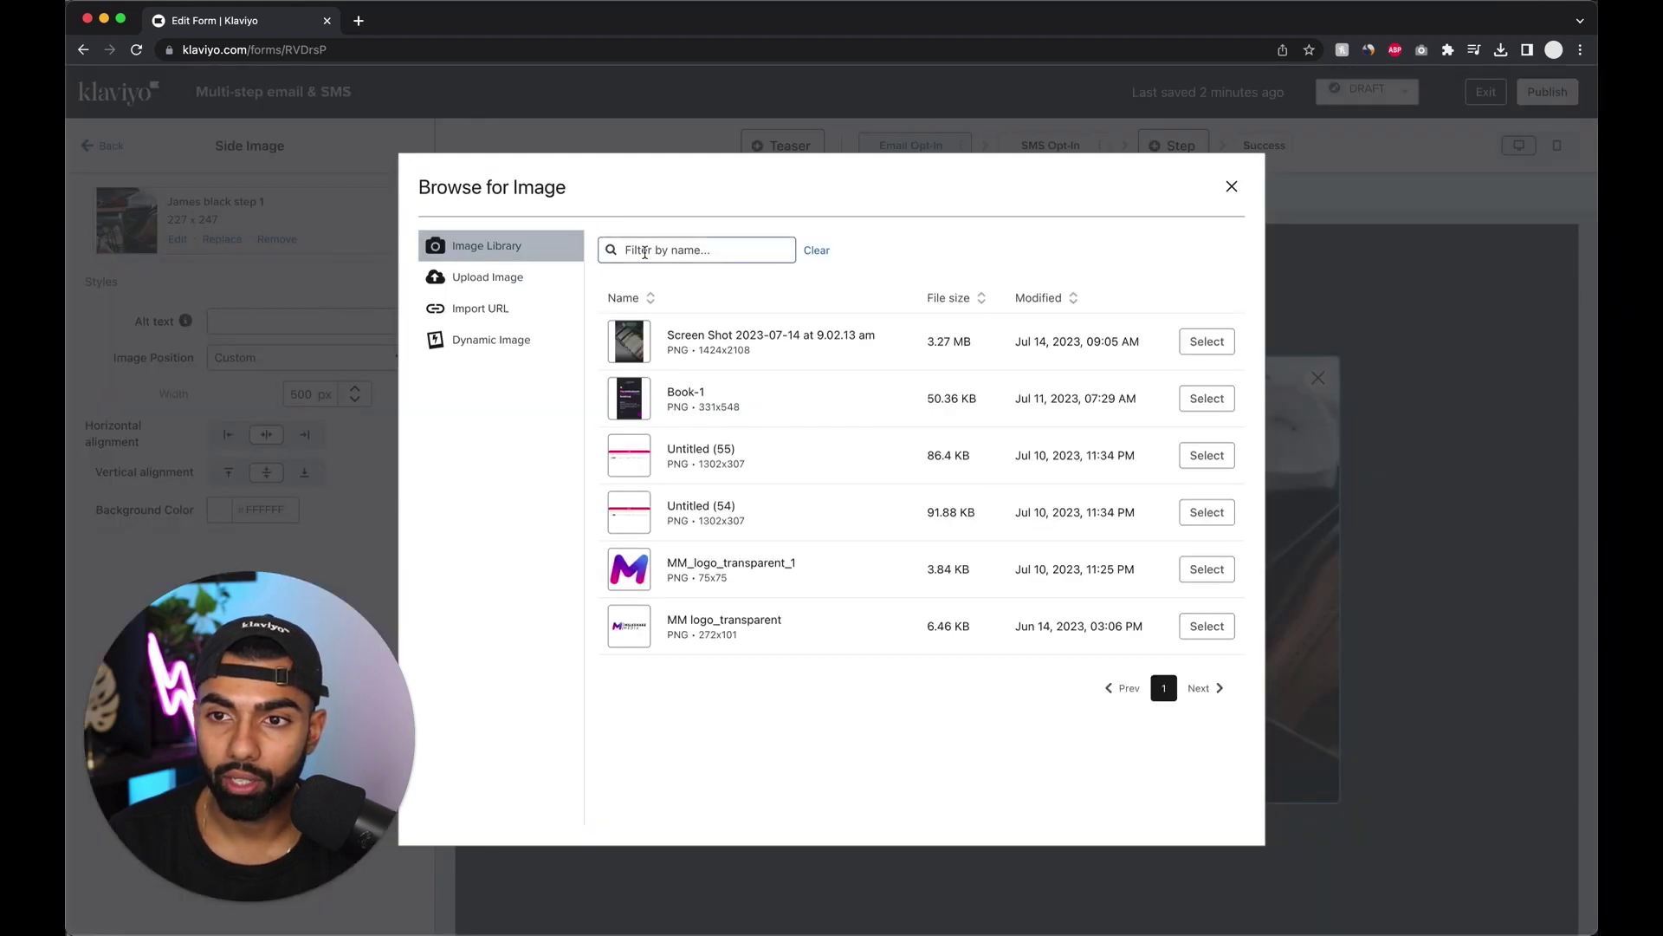
click(494, 276)
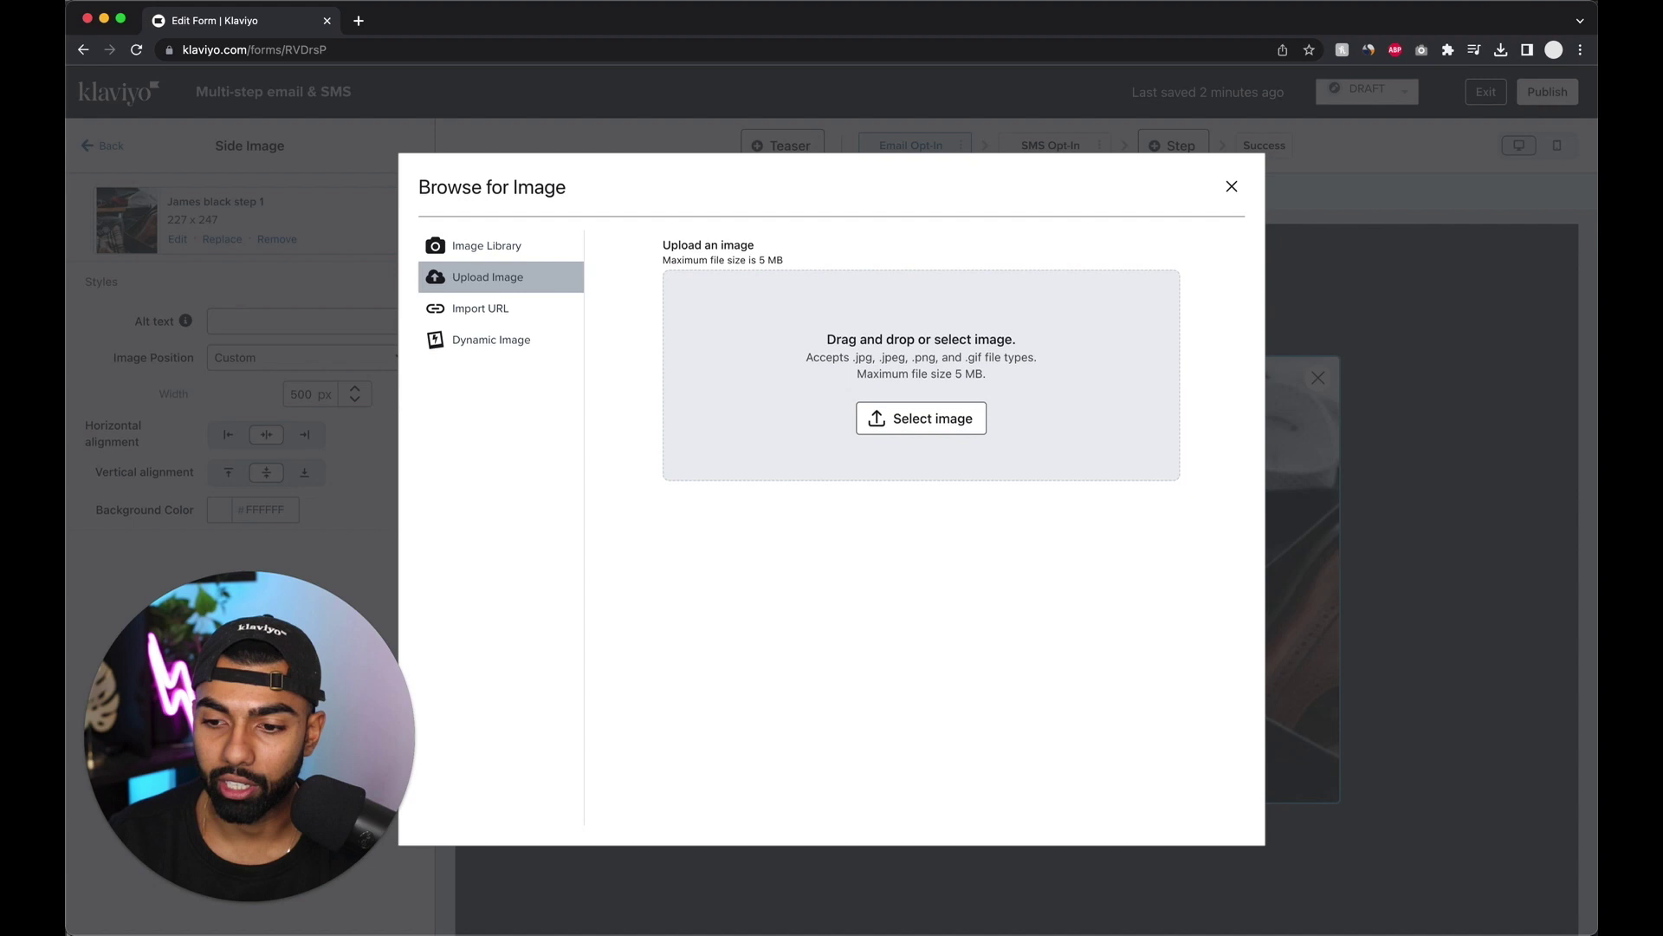
drag(780, 572, 1082, 359)
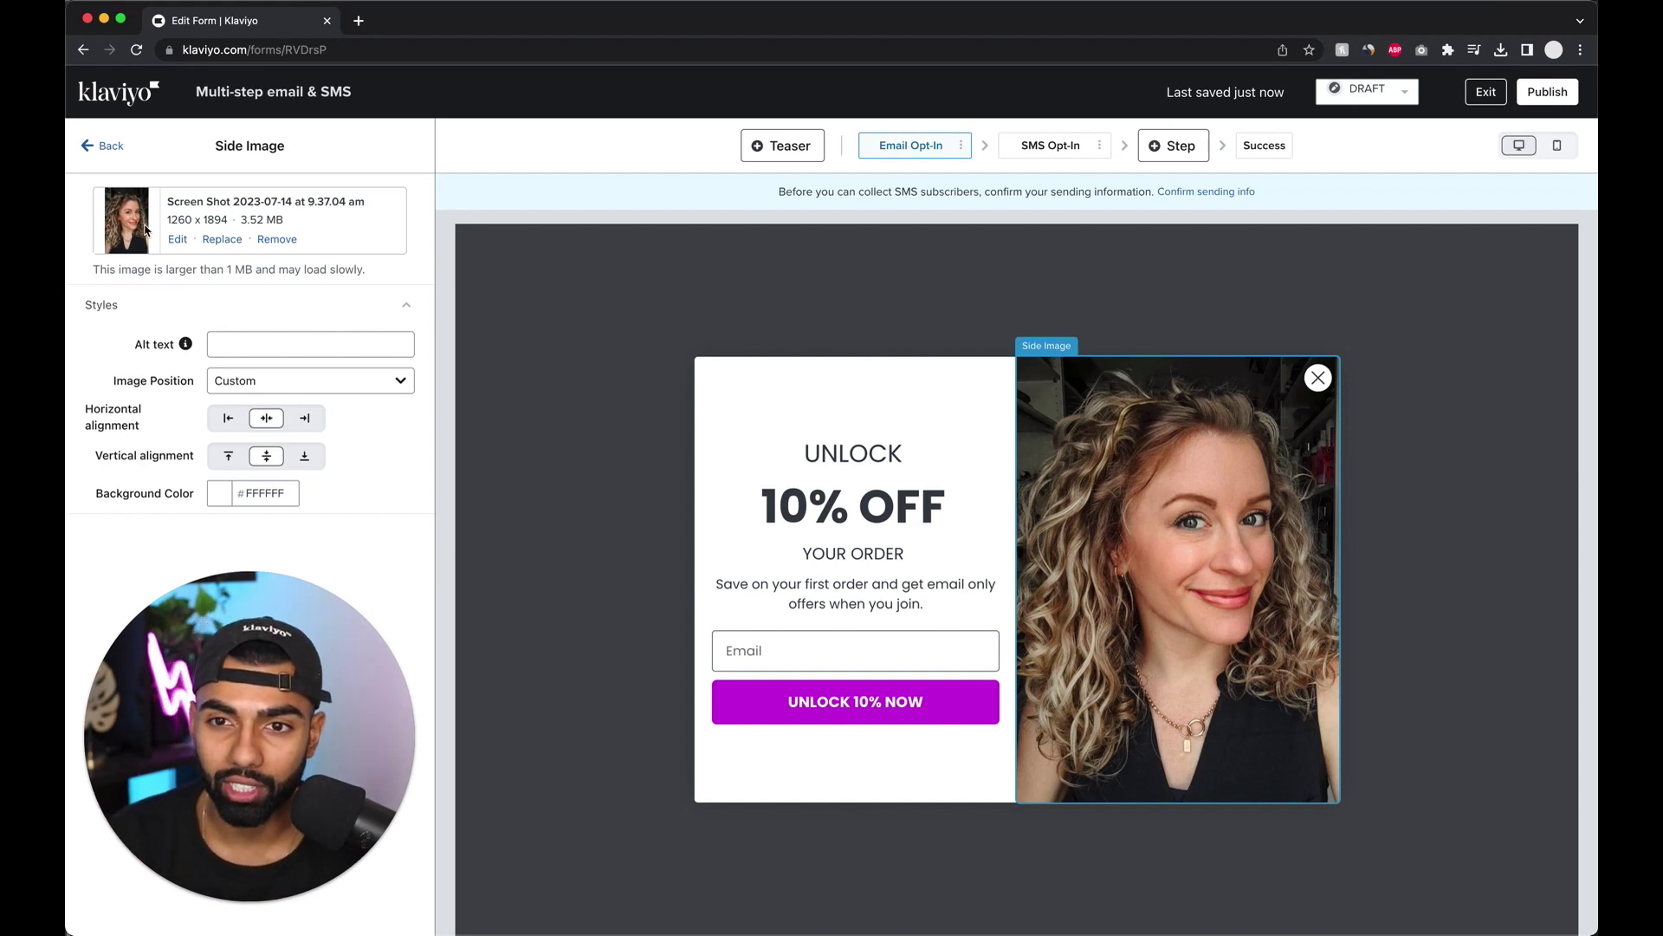
click(175, 241)
click(604, 165)
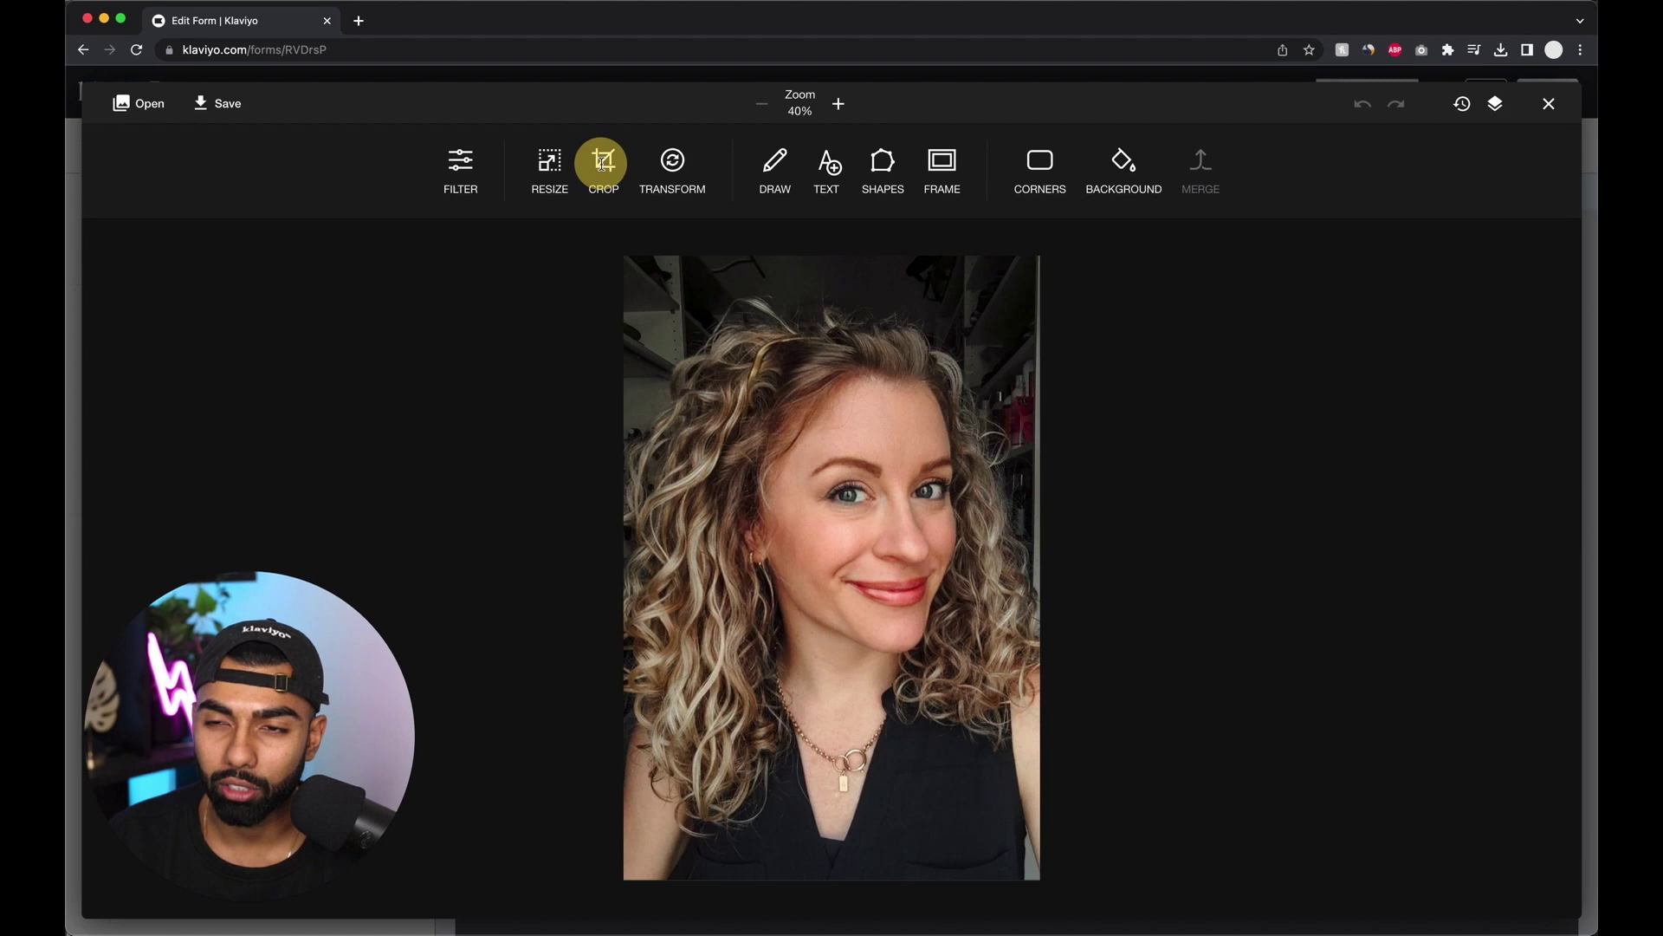
drag(631, 450, 627, 423)
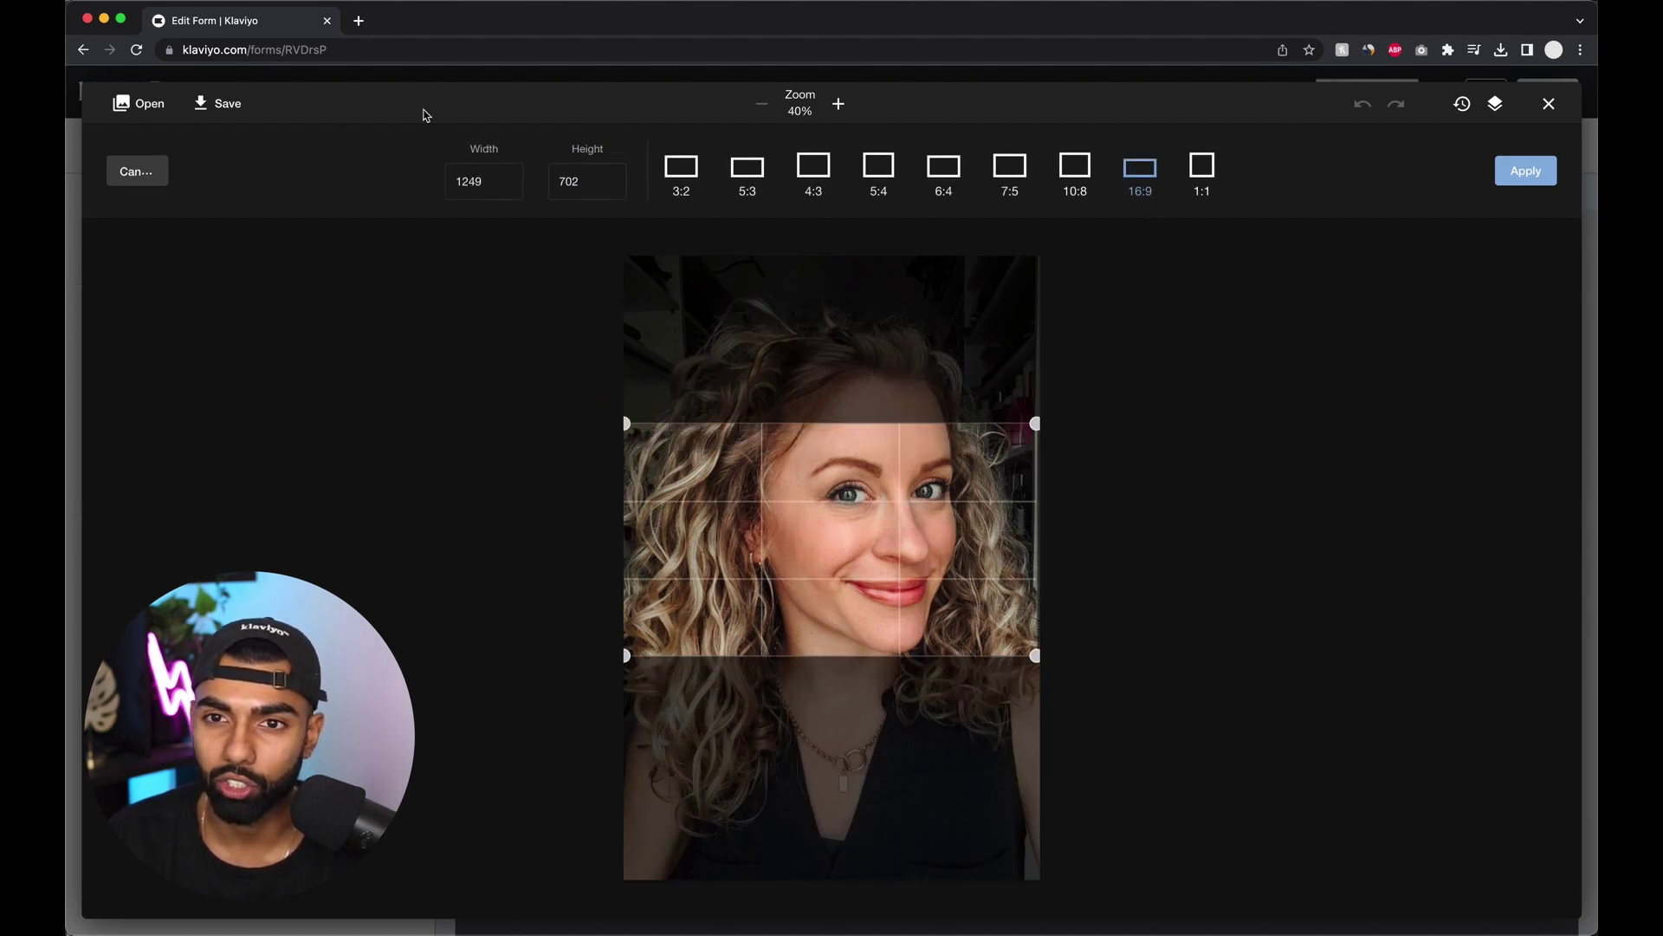
click(1541, 106)
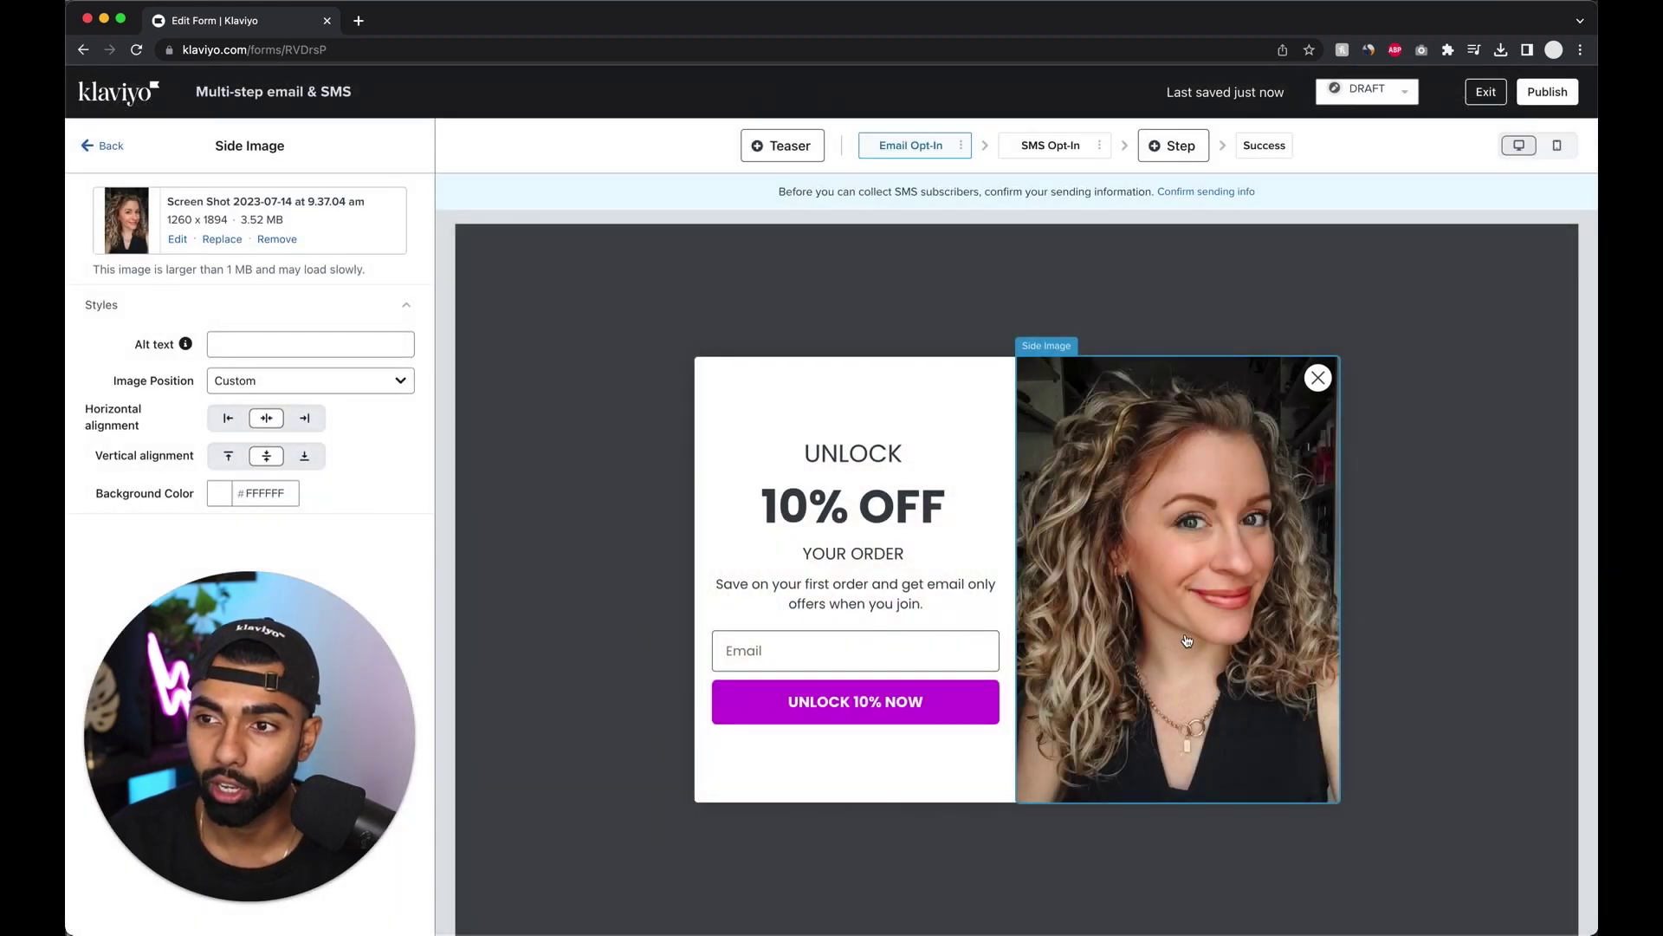
Review the SMS Opt-In heading, disclosure and side image, then exit the editor.
click(1052, 147)
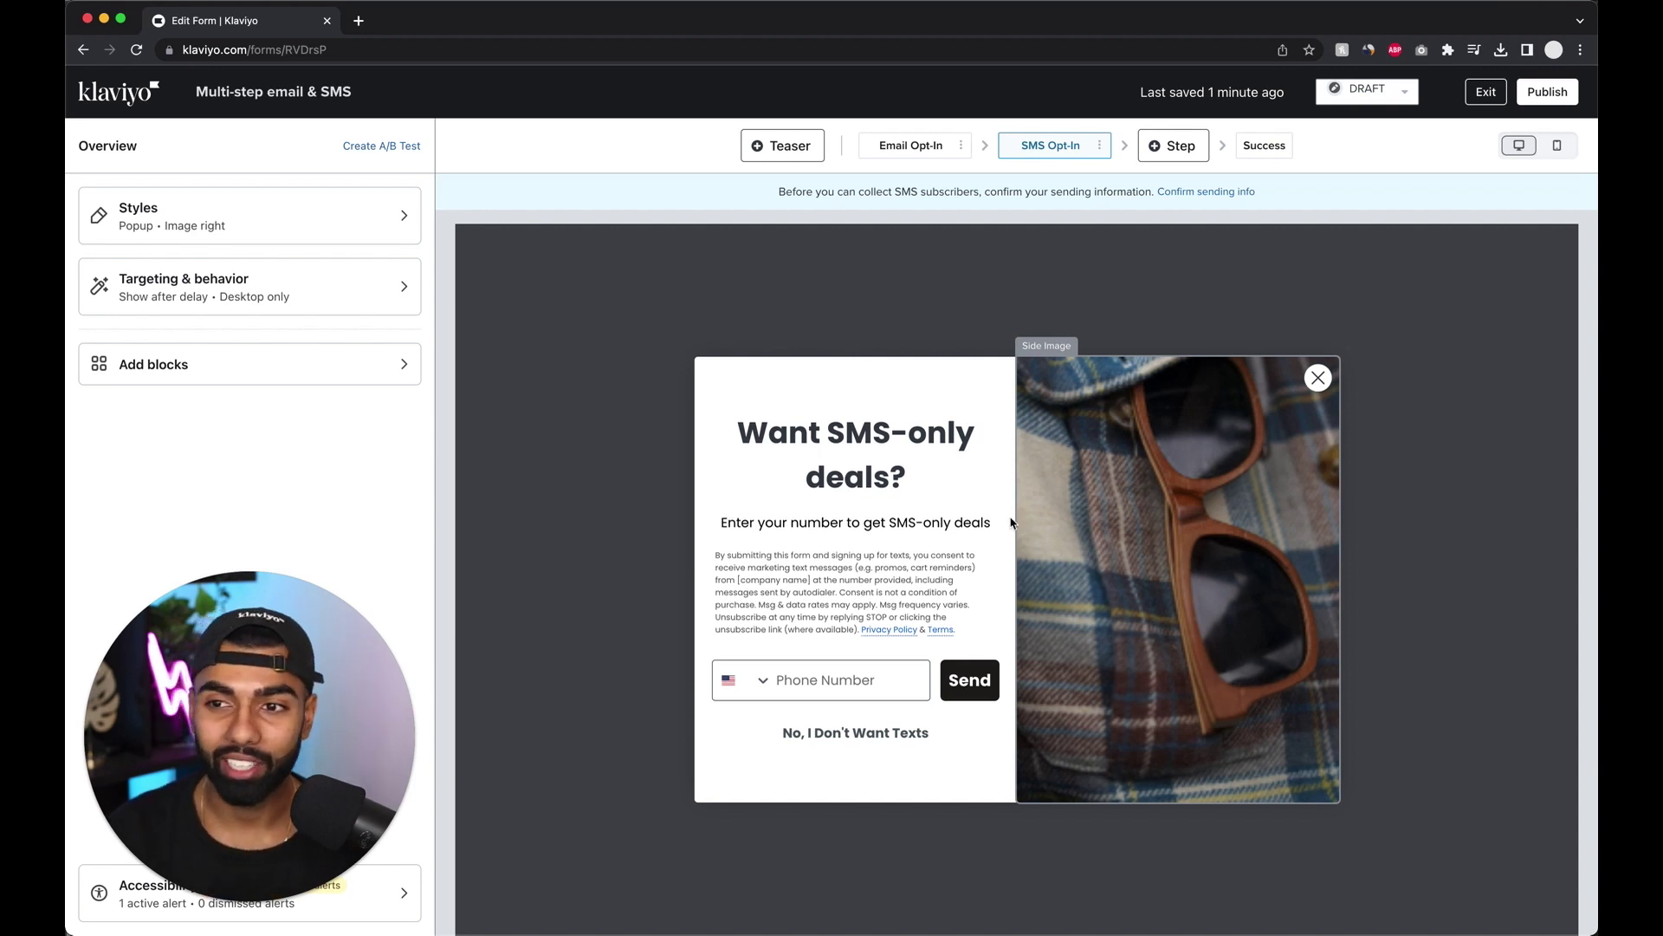
click(850, 420)
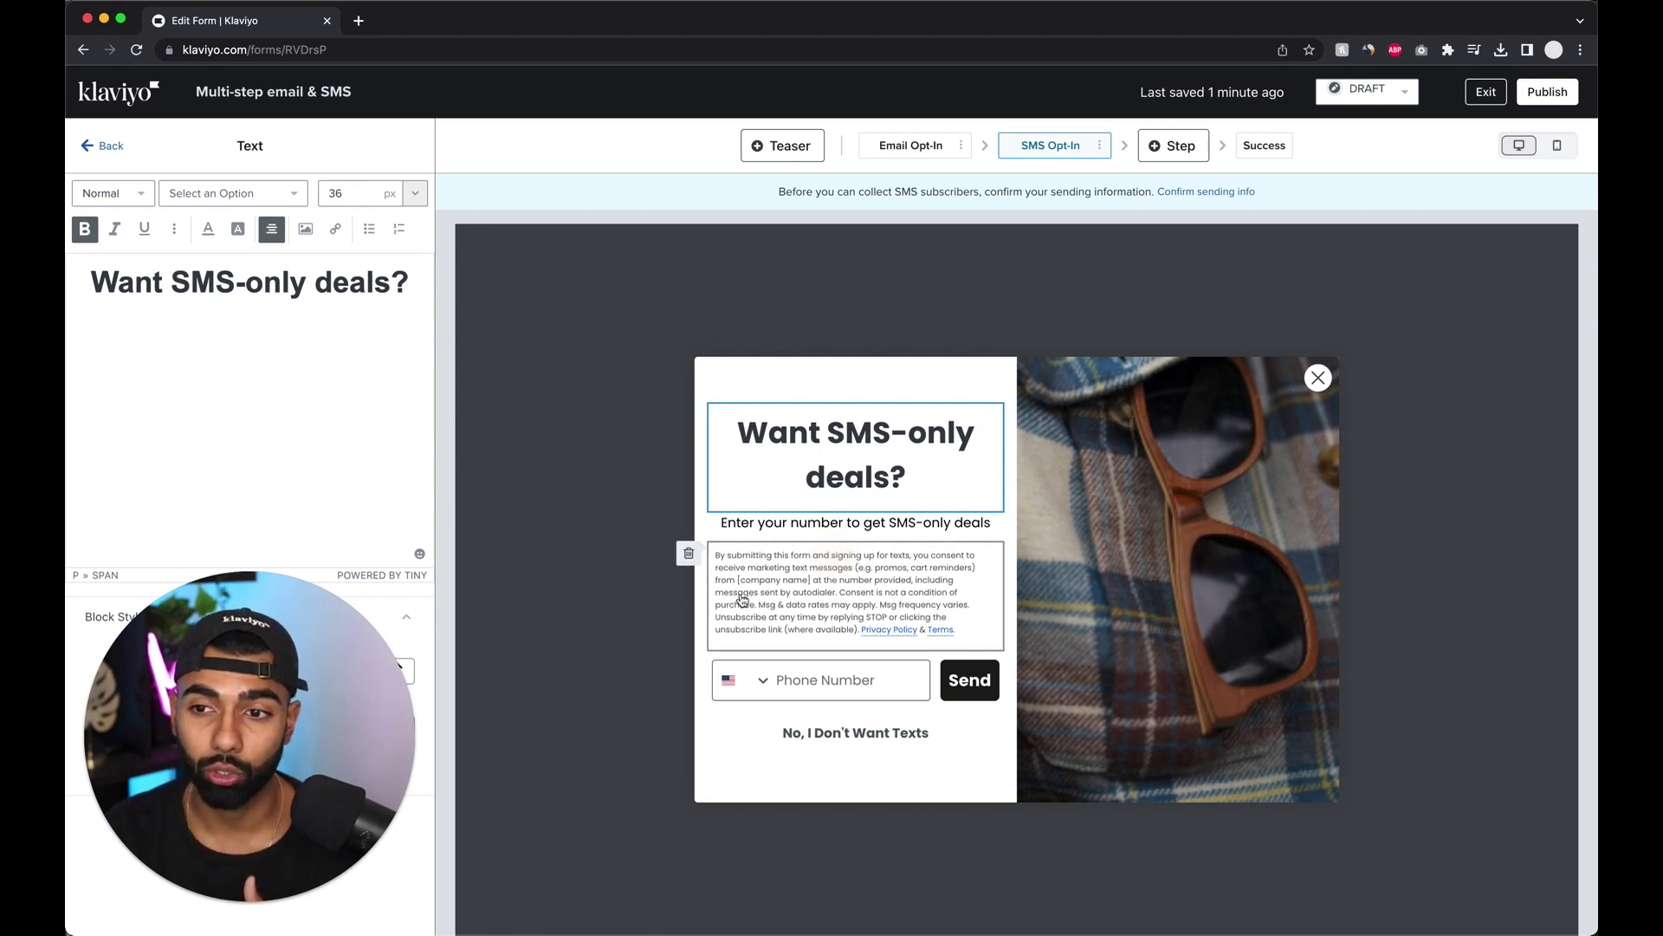
click(866, 594)
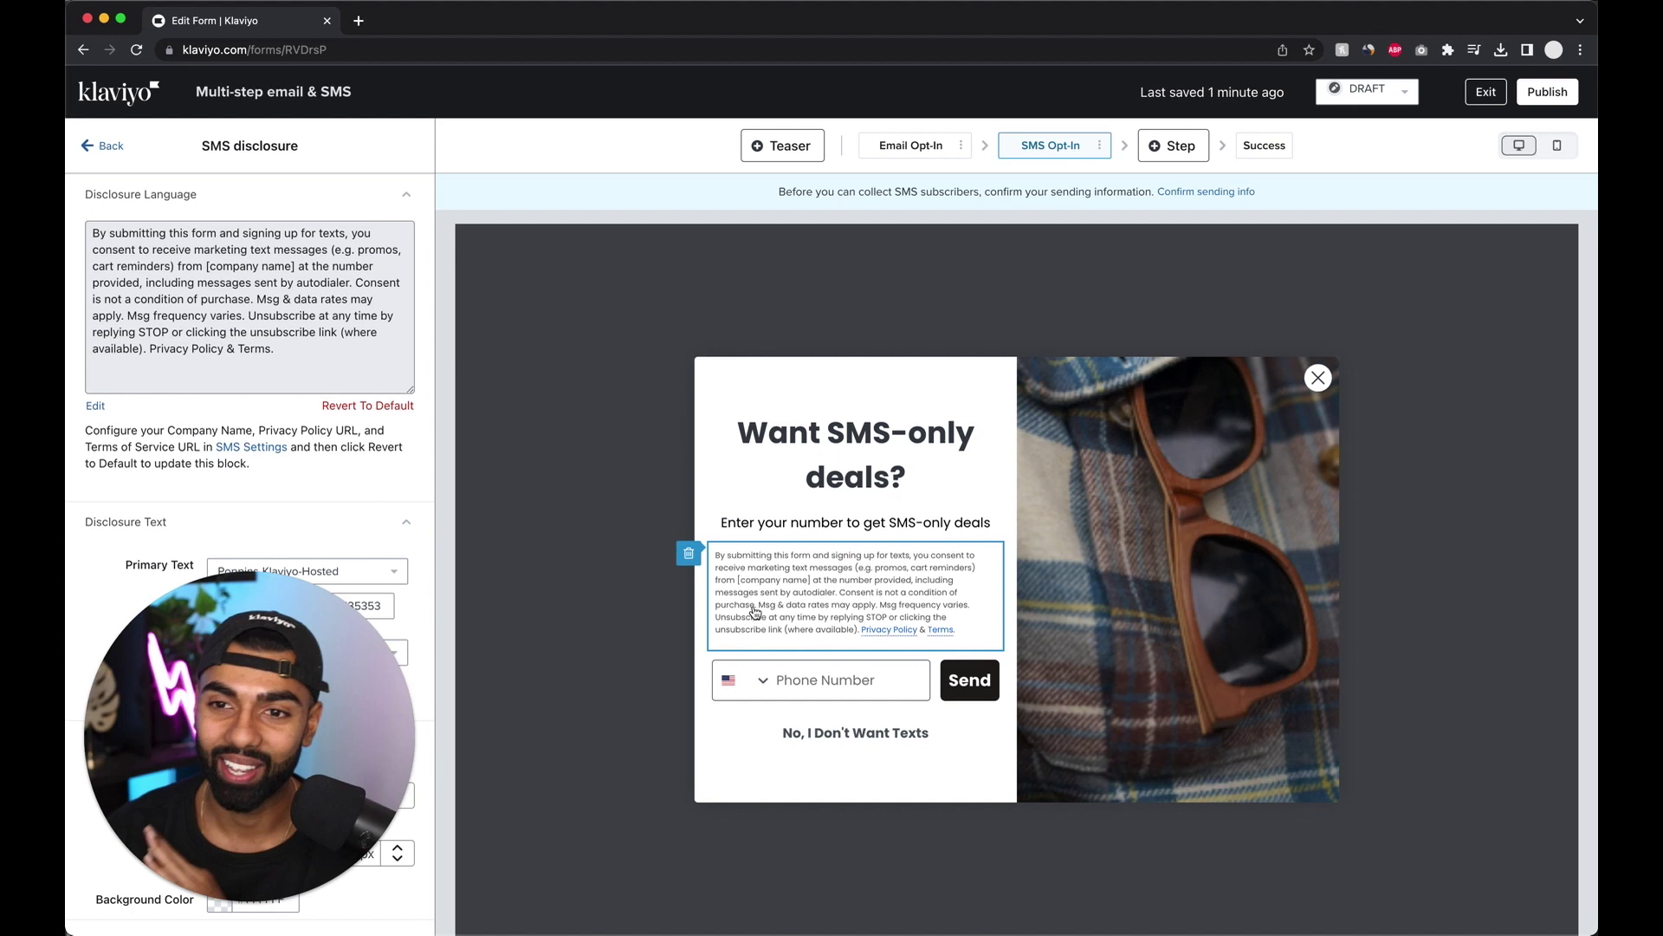
click(1214, 595)
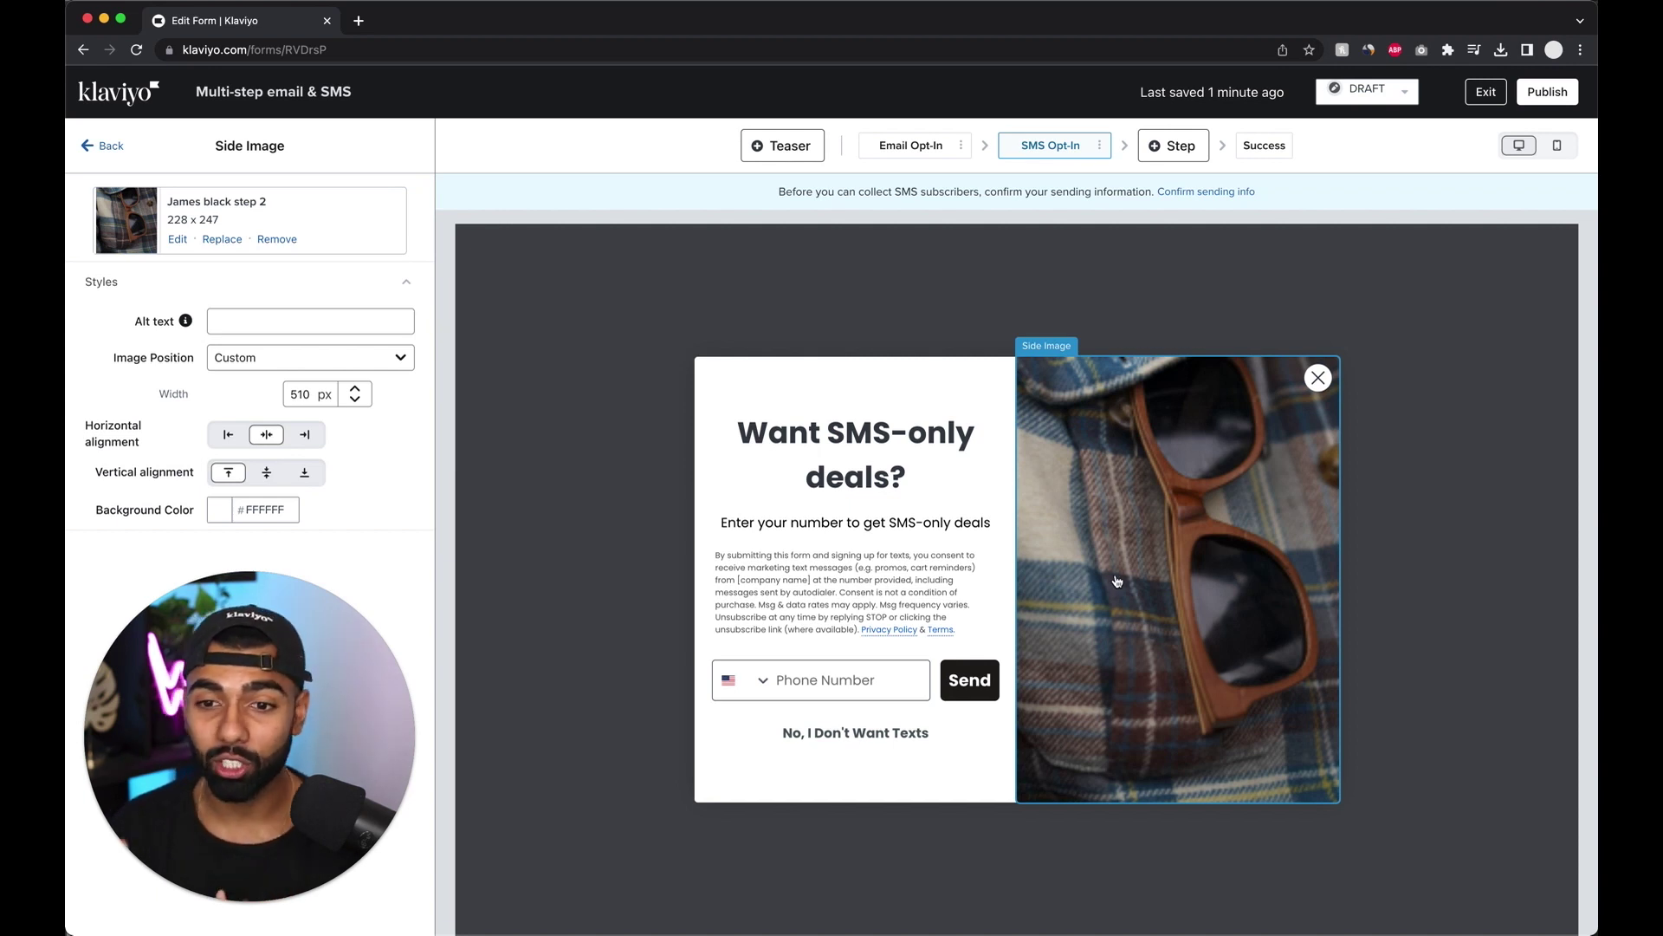
click(1485, 92)
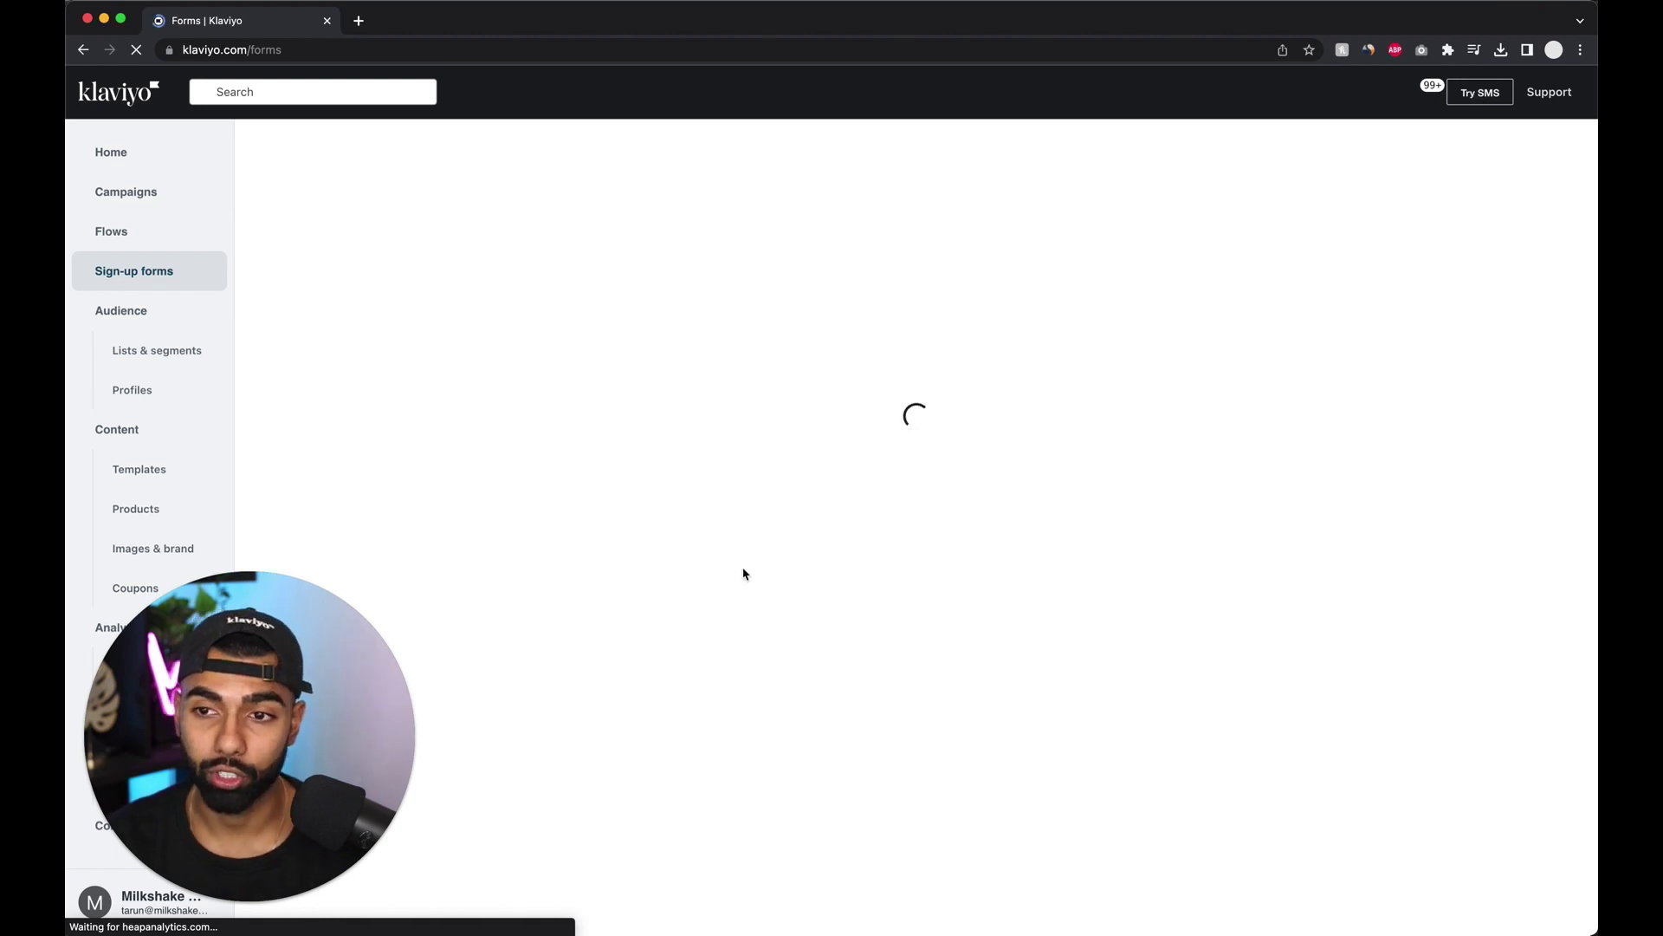
Create a form from the Multi-step email & SMS template that sends email subscribers to Newsletter.
click(1534, 255)
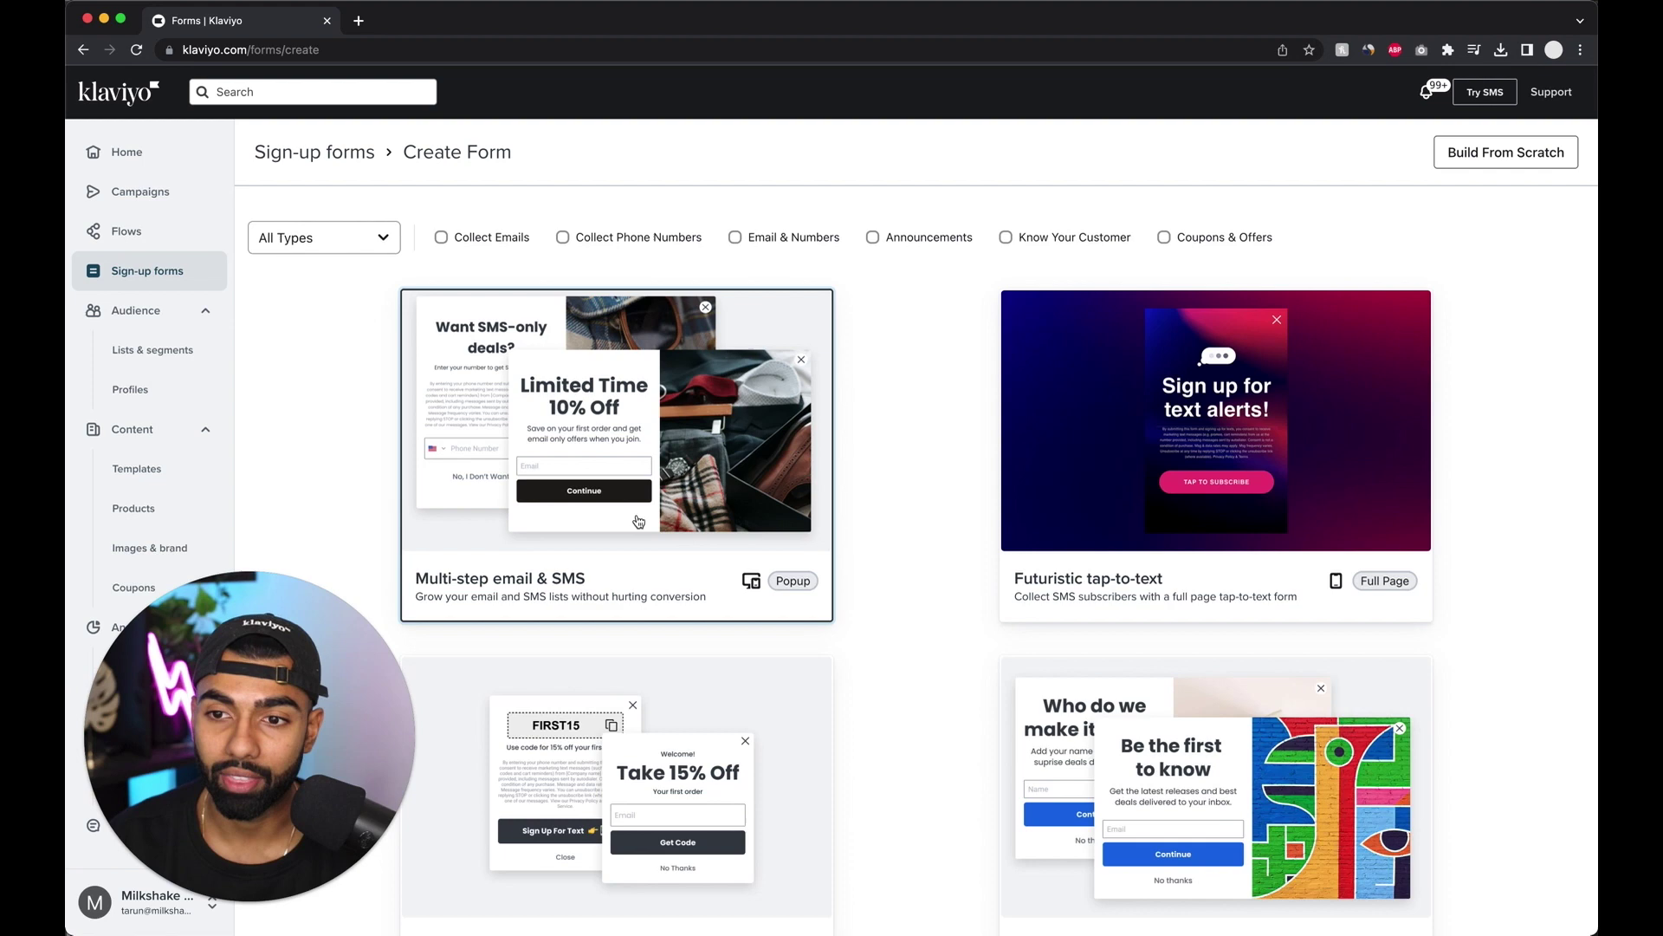
click(502, 594)
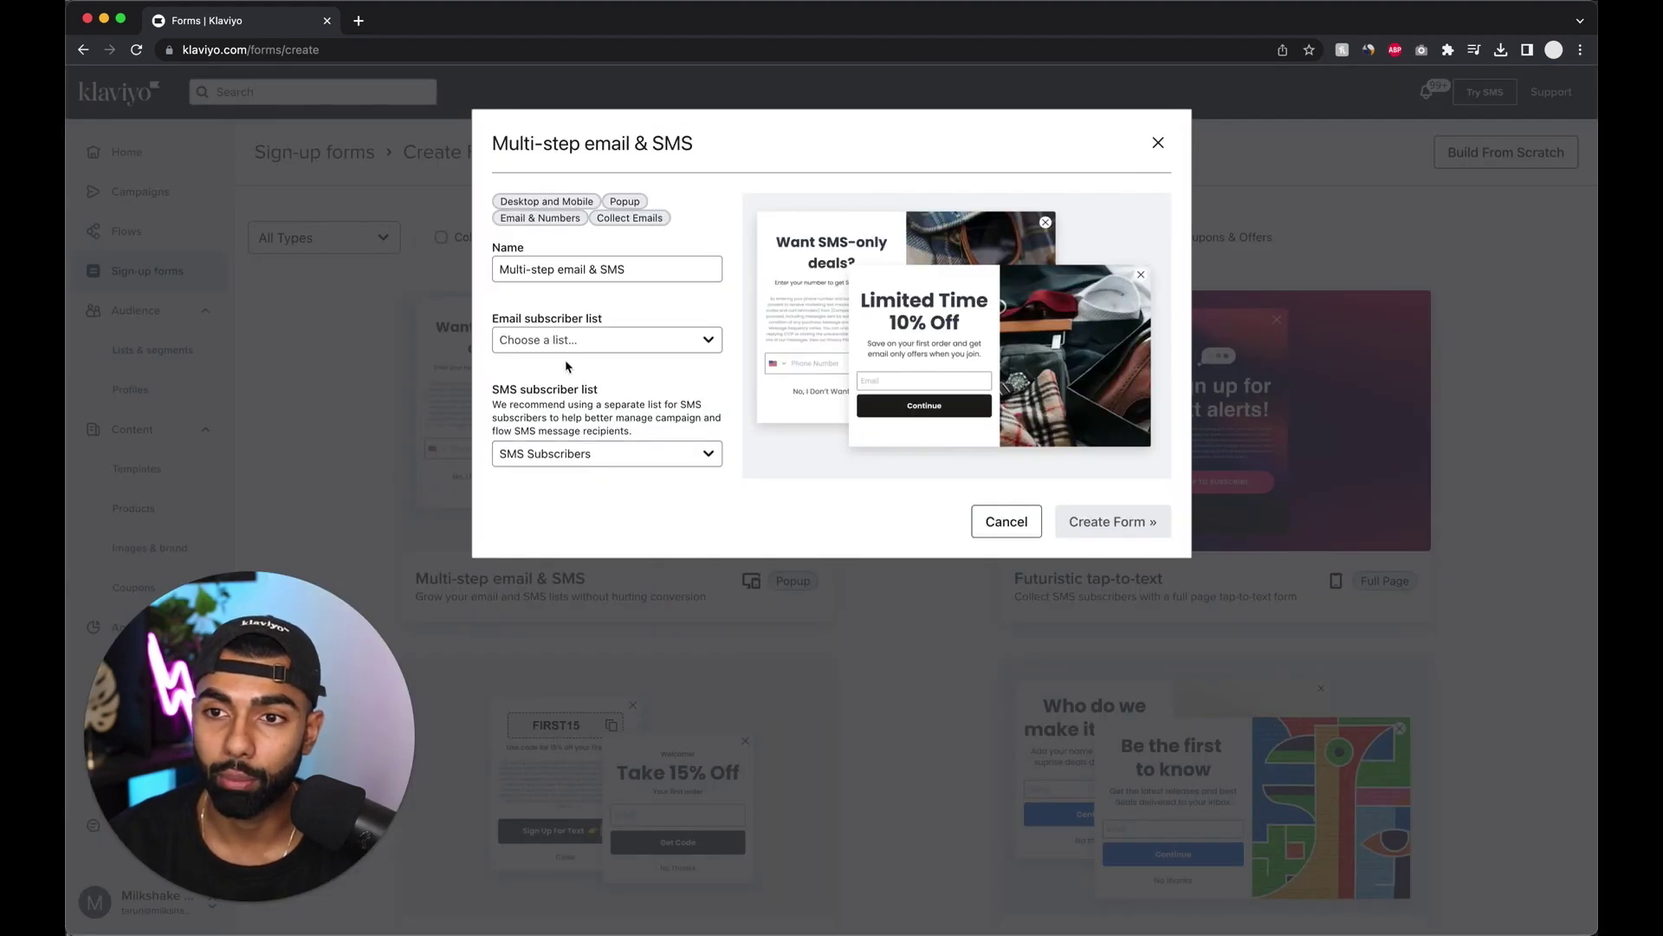
click(559, 340)
click(563, 546)
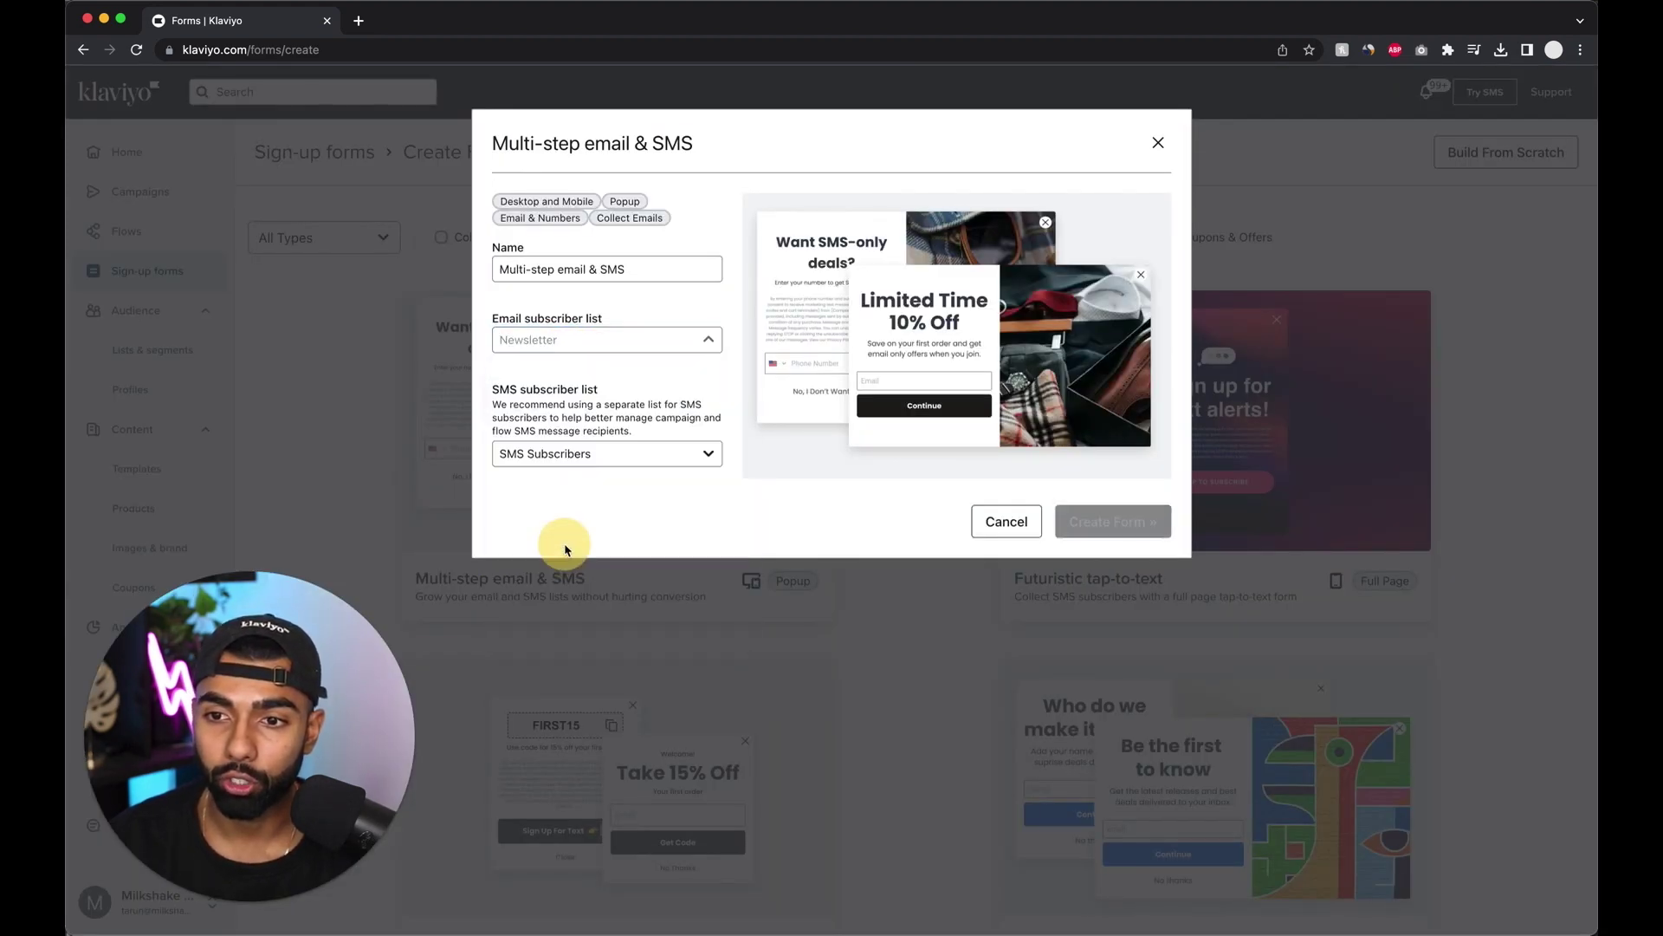
click(1109, 524)
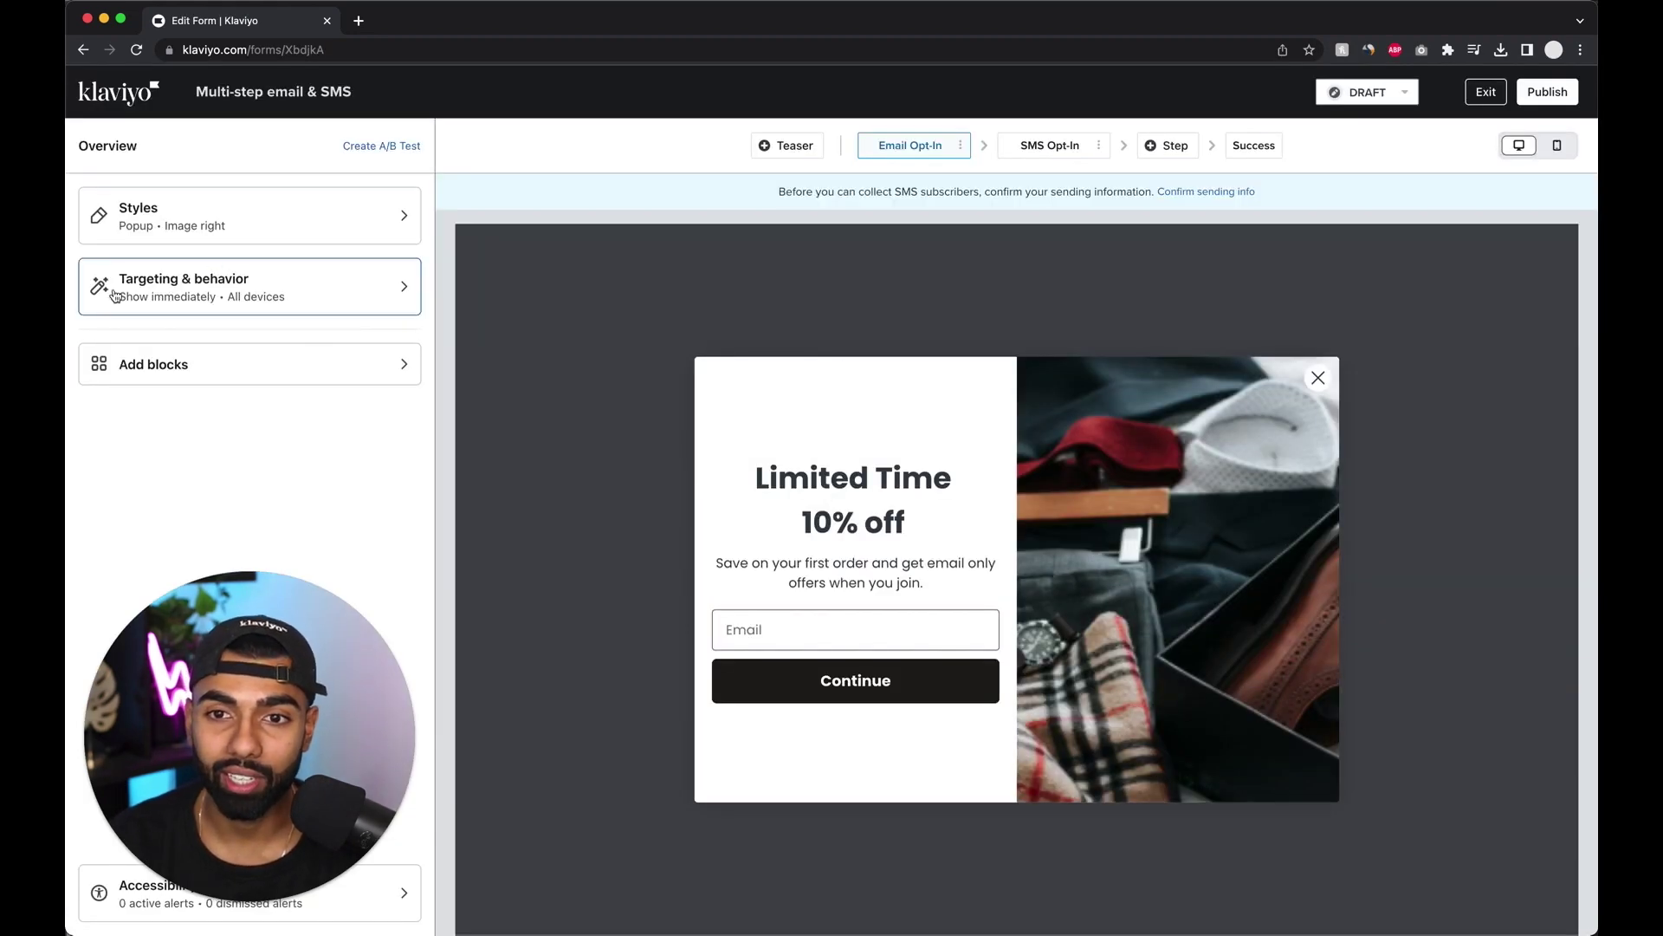
Set the new form's Devices targeting in Targeting & behavior to Mobile only.
click(227, 298)
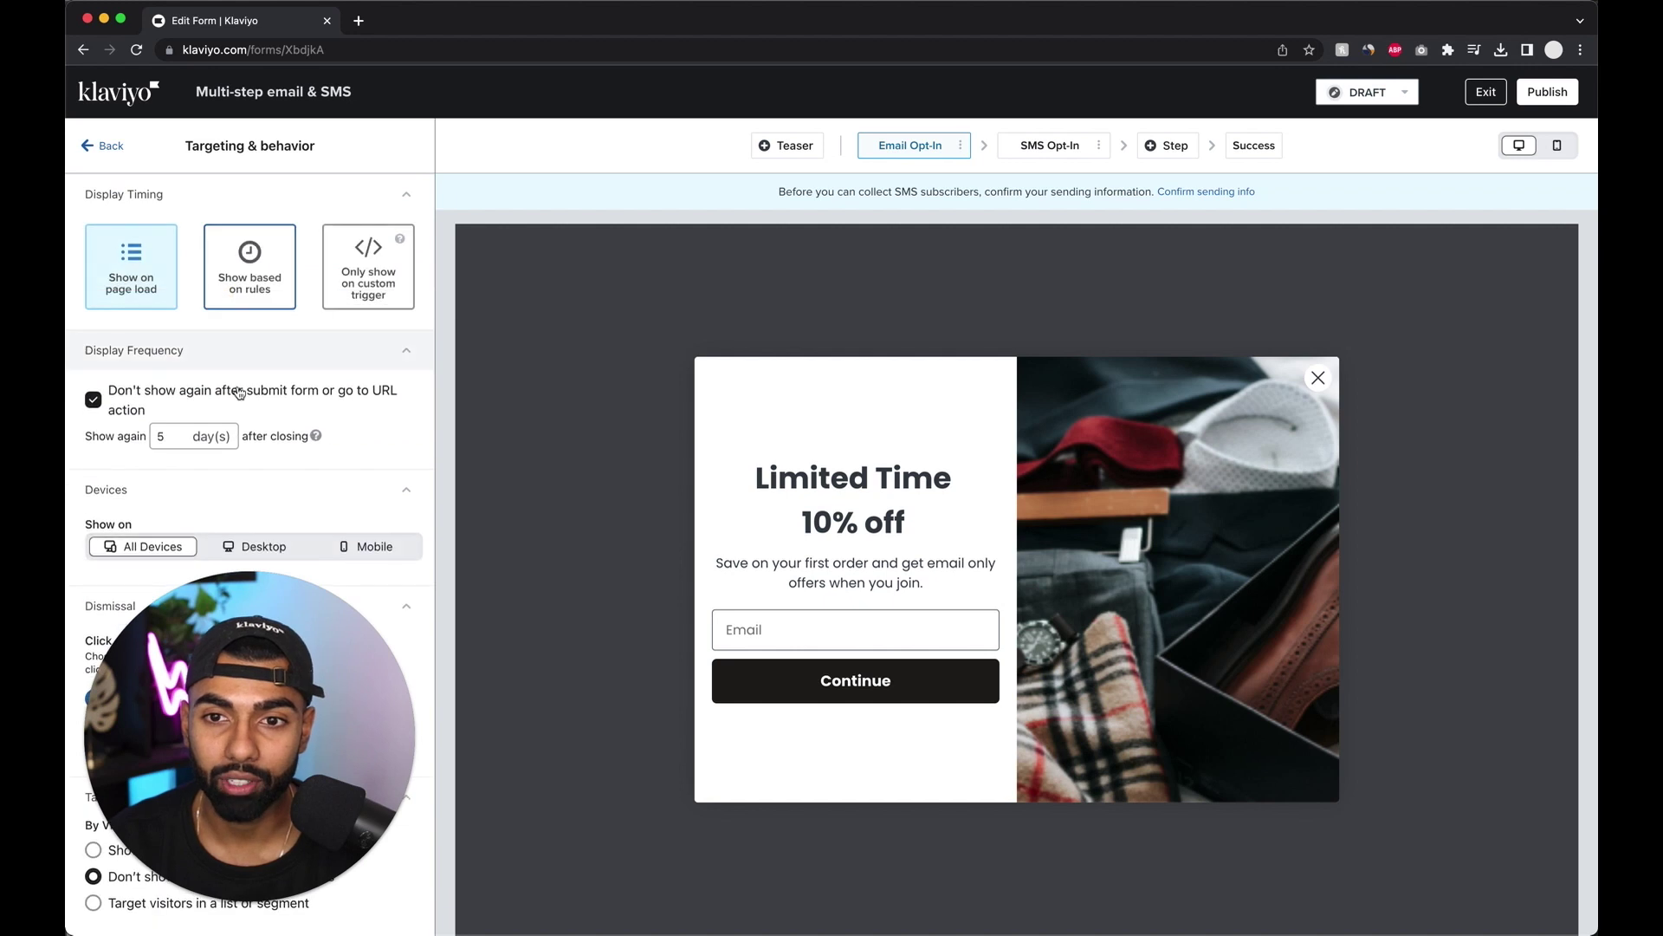
drag(276, 664, 628, 353)
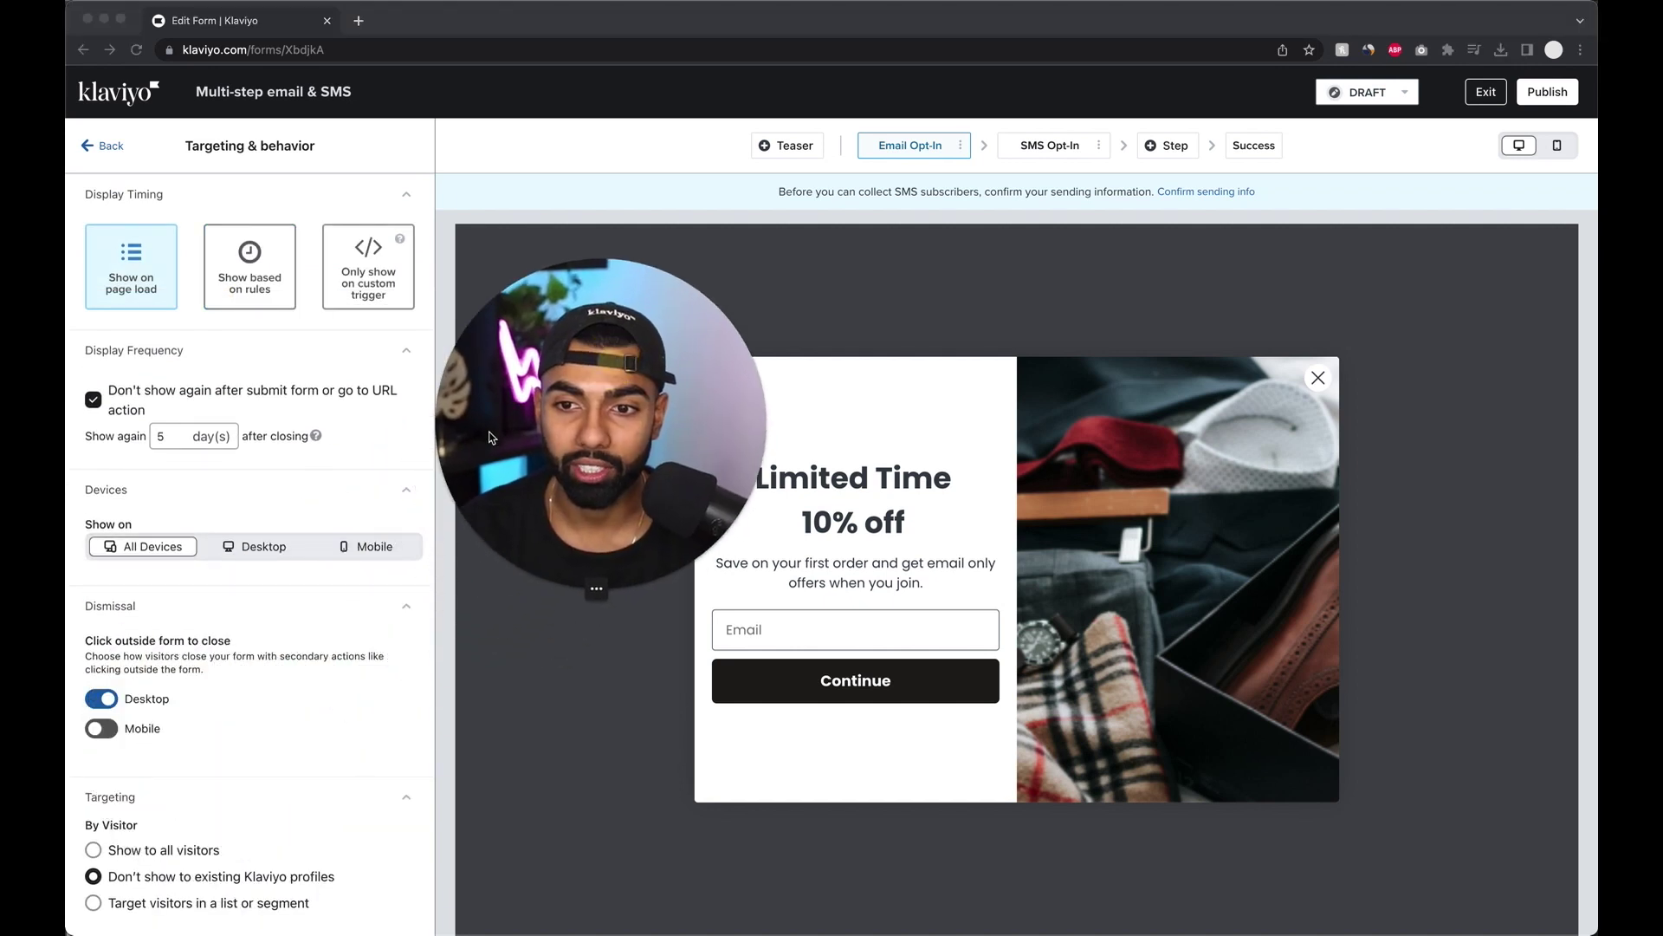
click(368, 556)
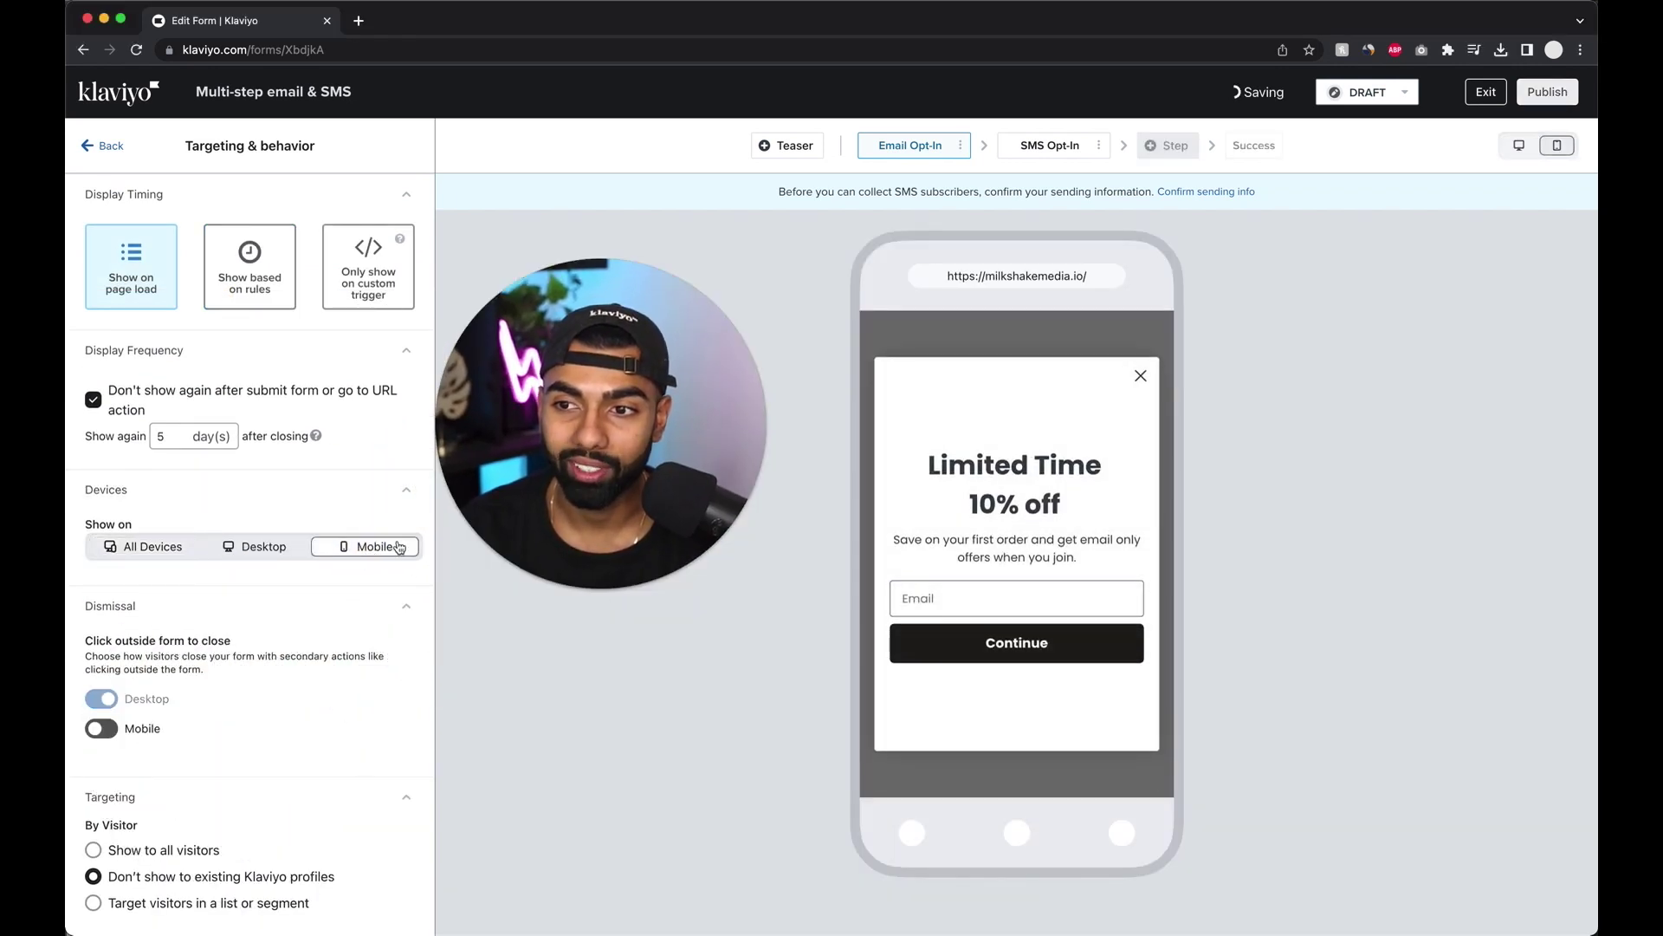
drag(704, 424, 695, 428)
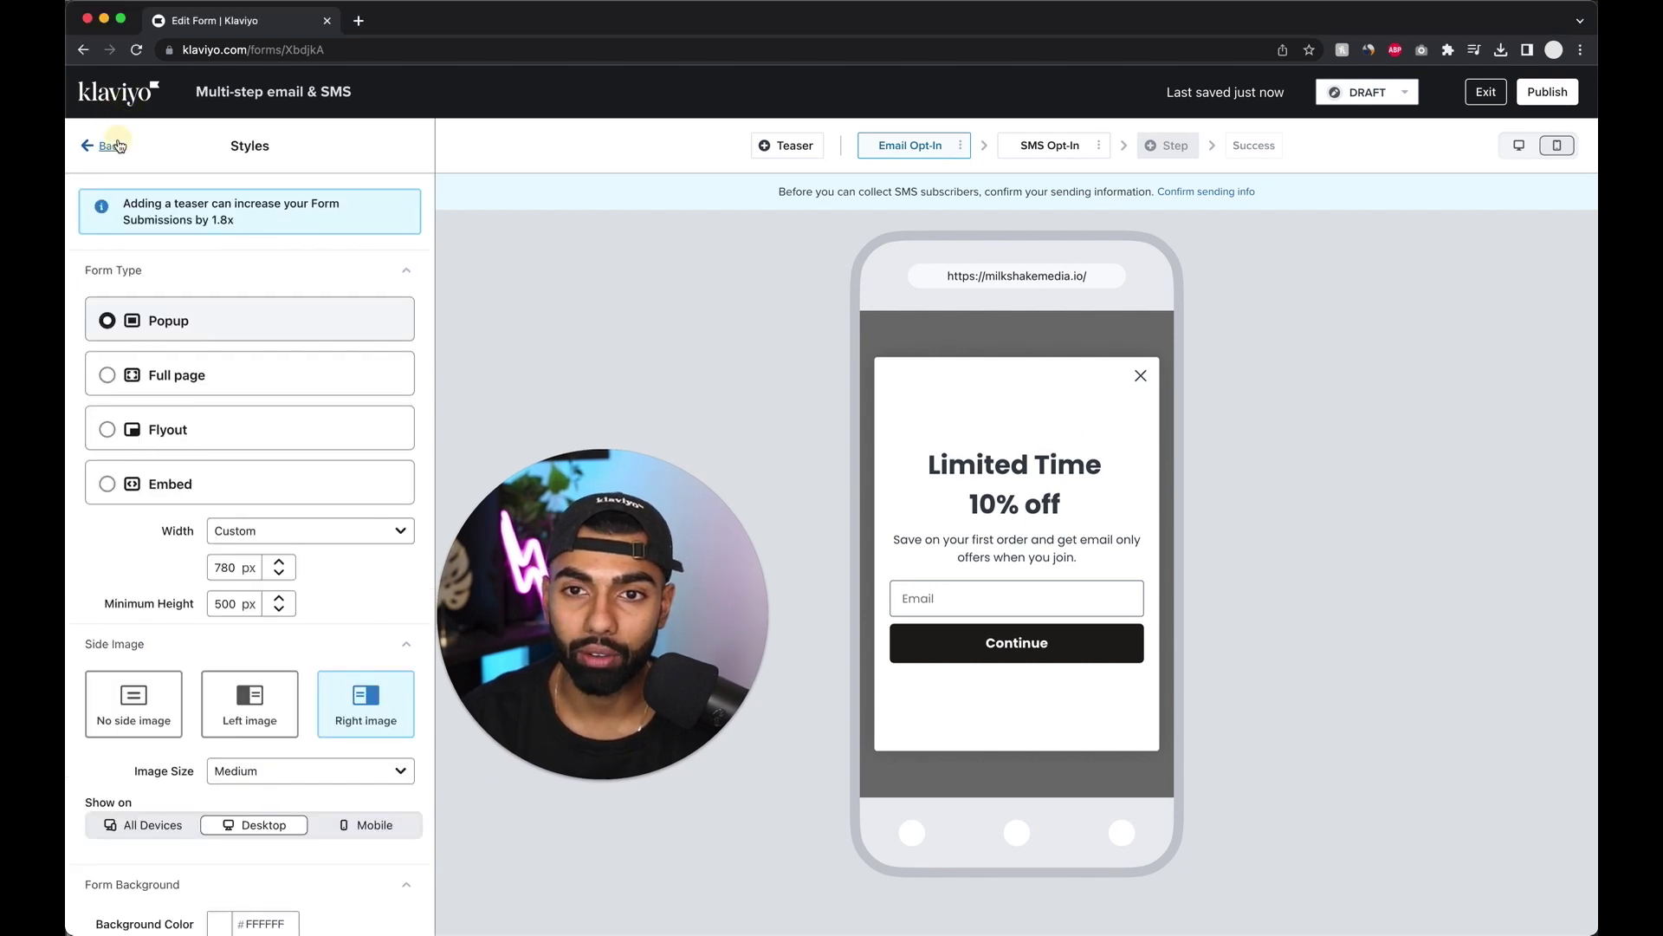
Upload the branded headband screenshot as the Form Background image in Styles.
click(102, 144)
click(218, 232)
scroll(227, 498, down, 3)
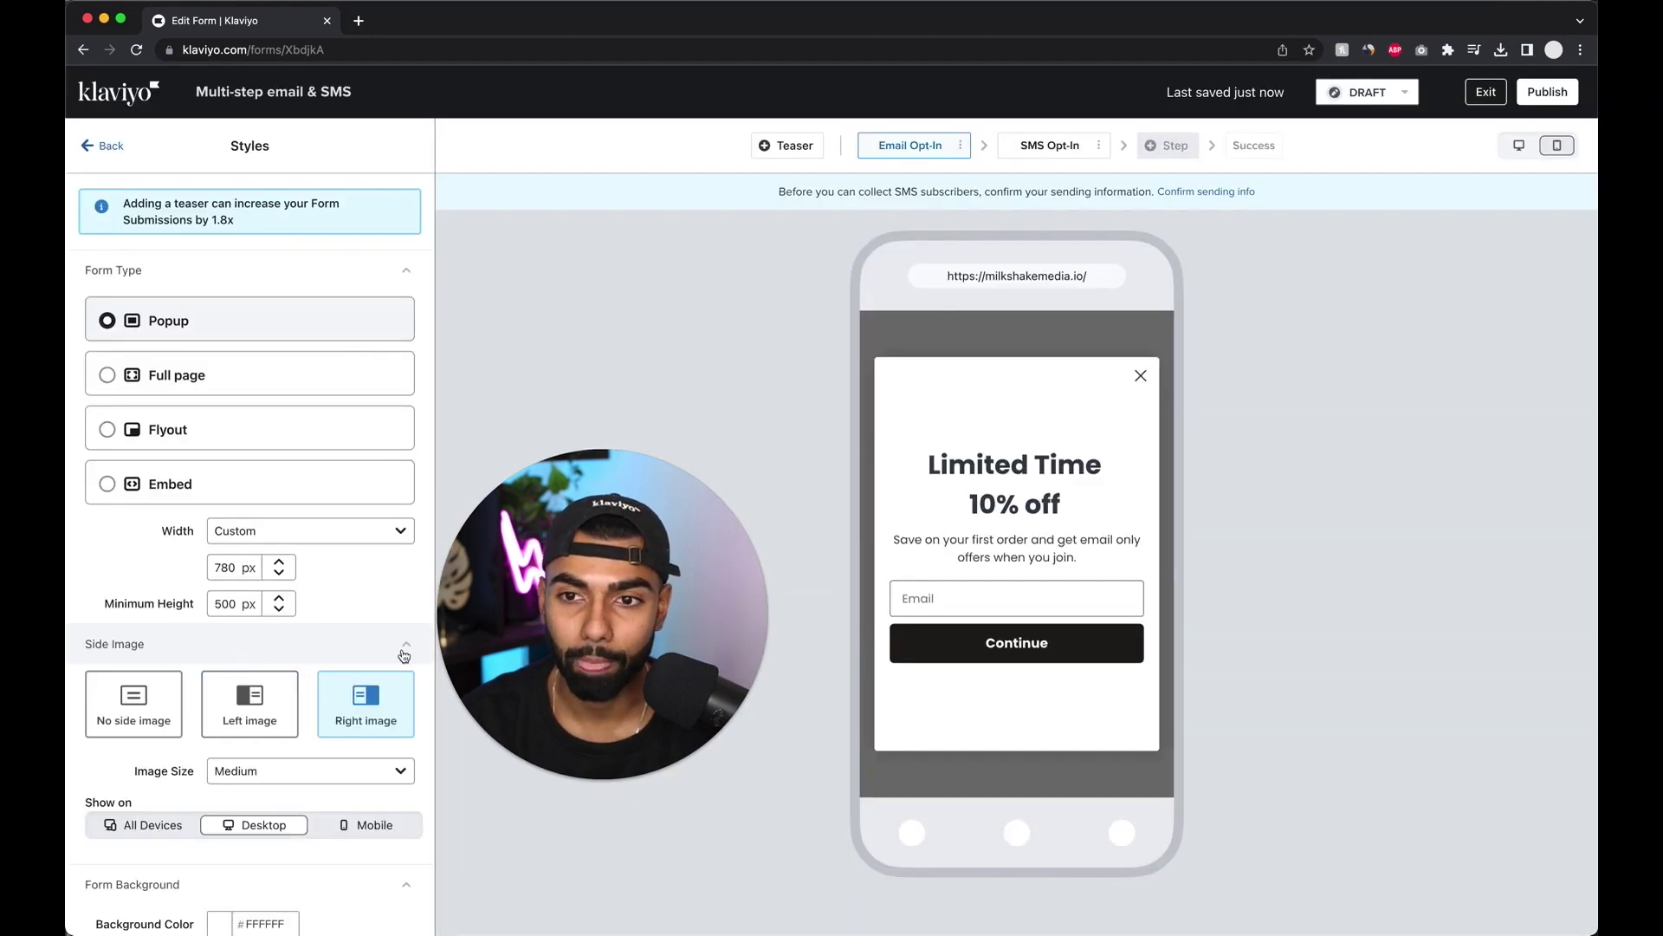
scroll(186, 506, down, 6)
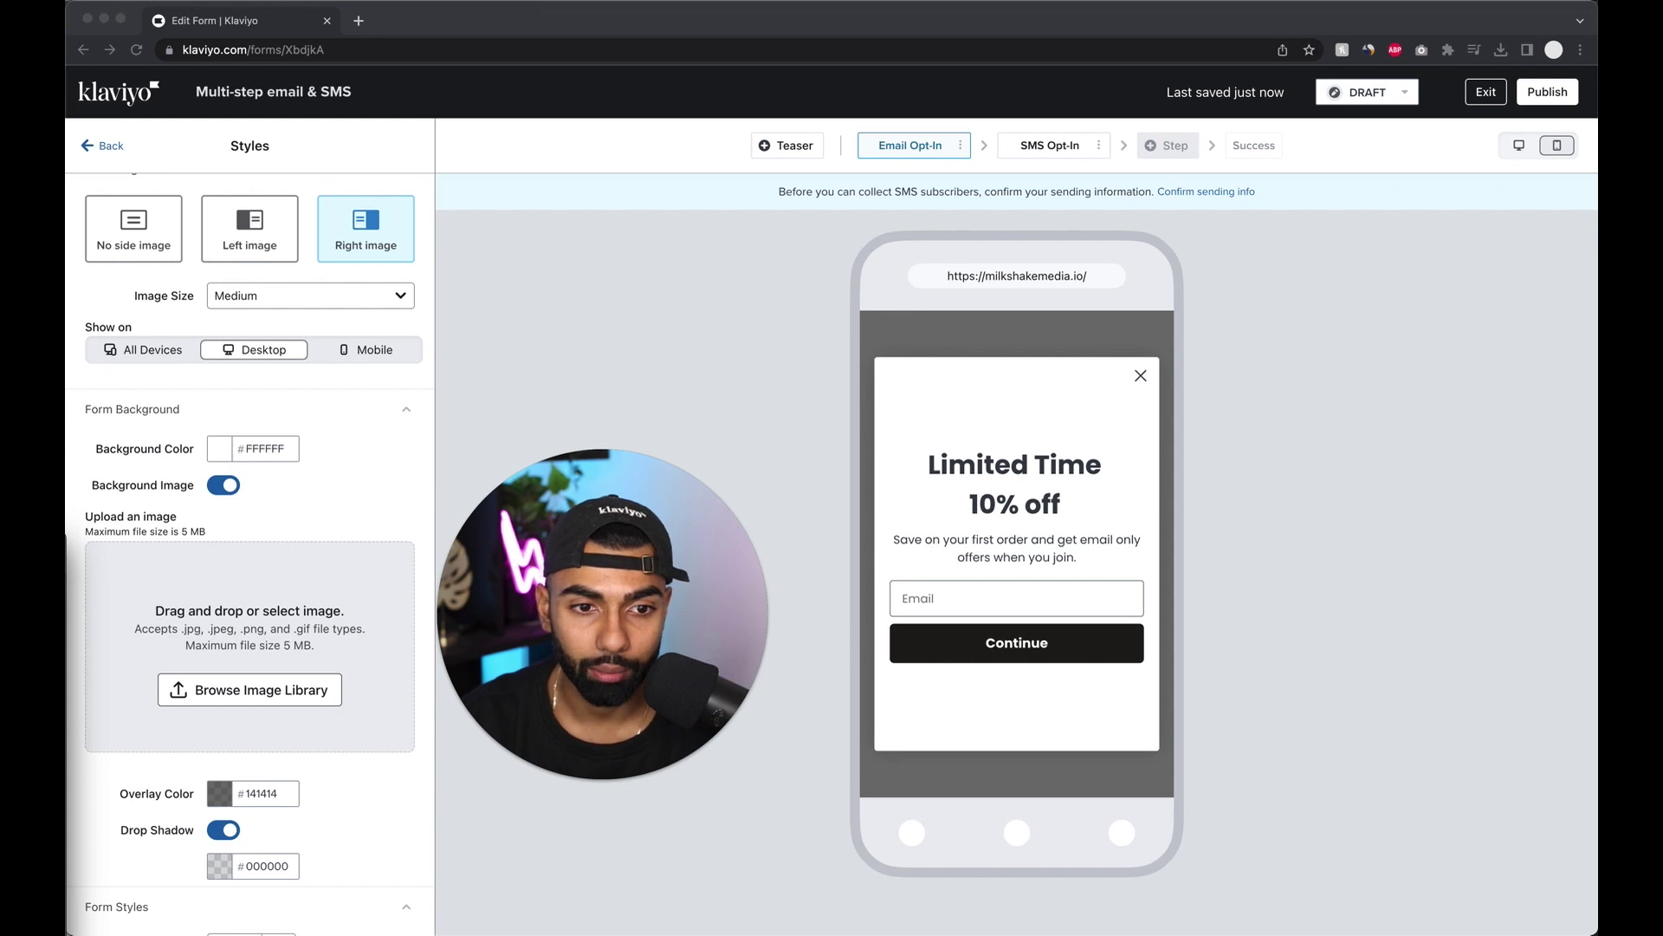
drag(69, 590, 286, 585)
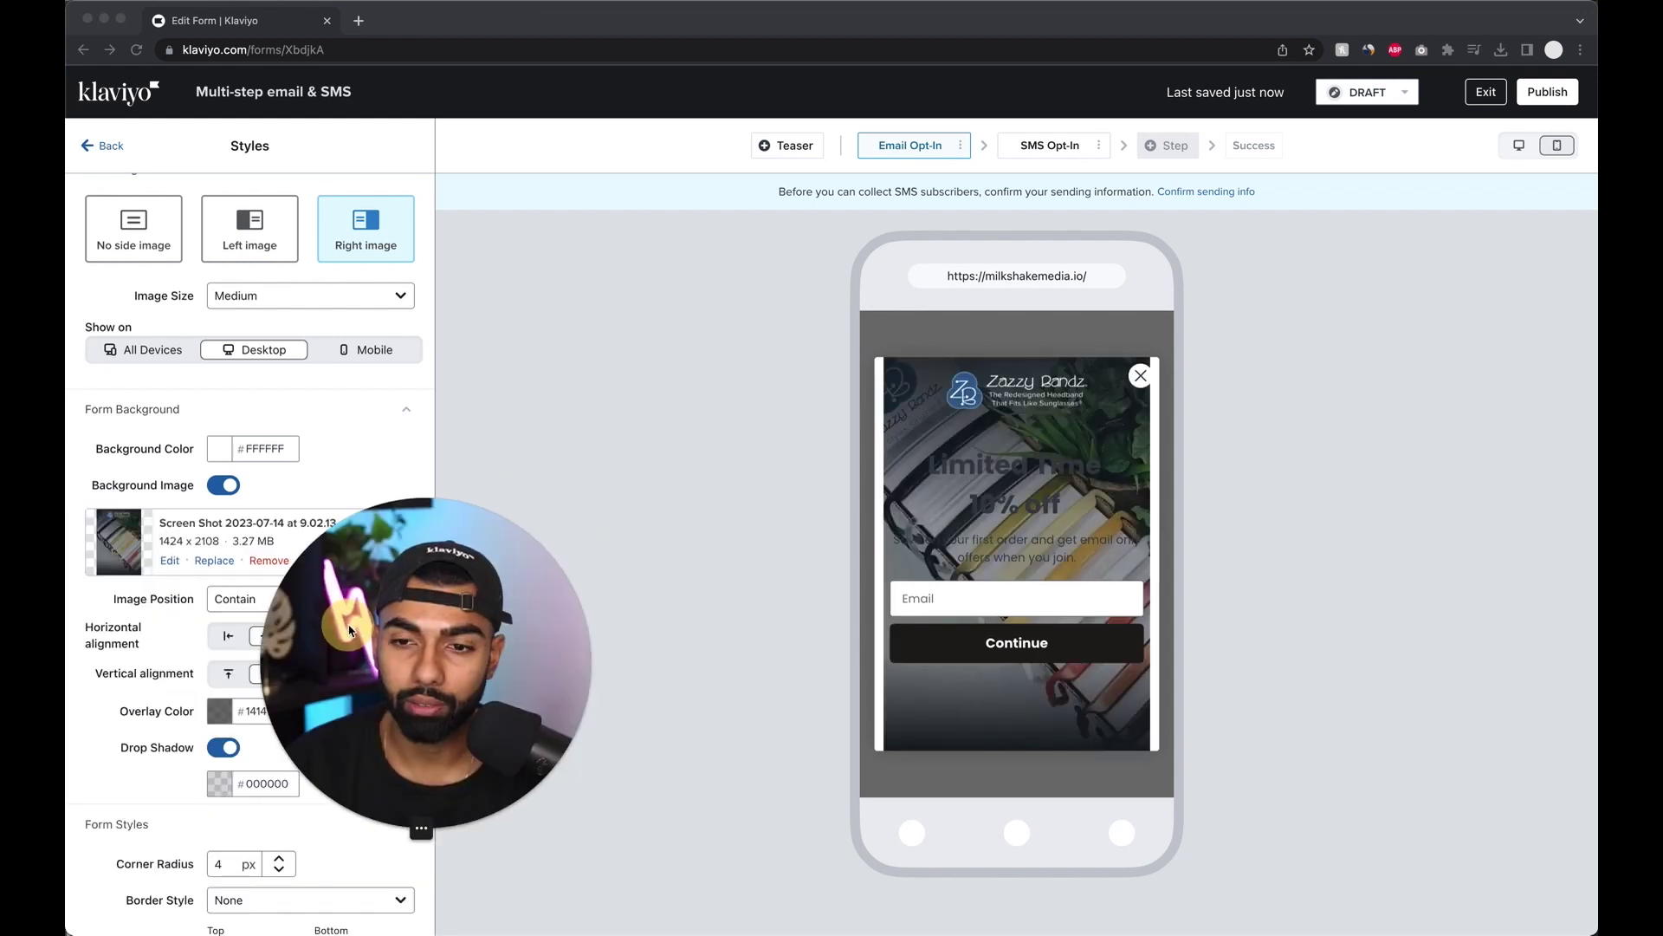
Change the background Image Position from Contain to Cover.
click(170, 560)
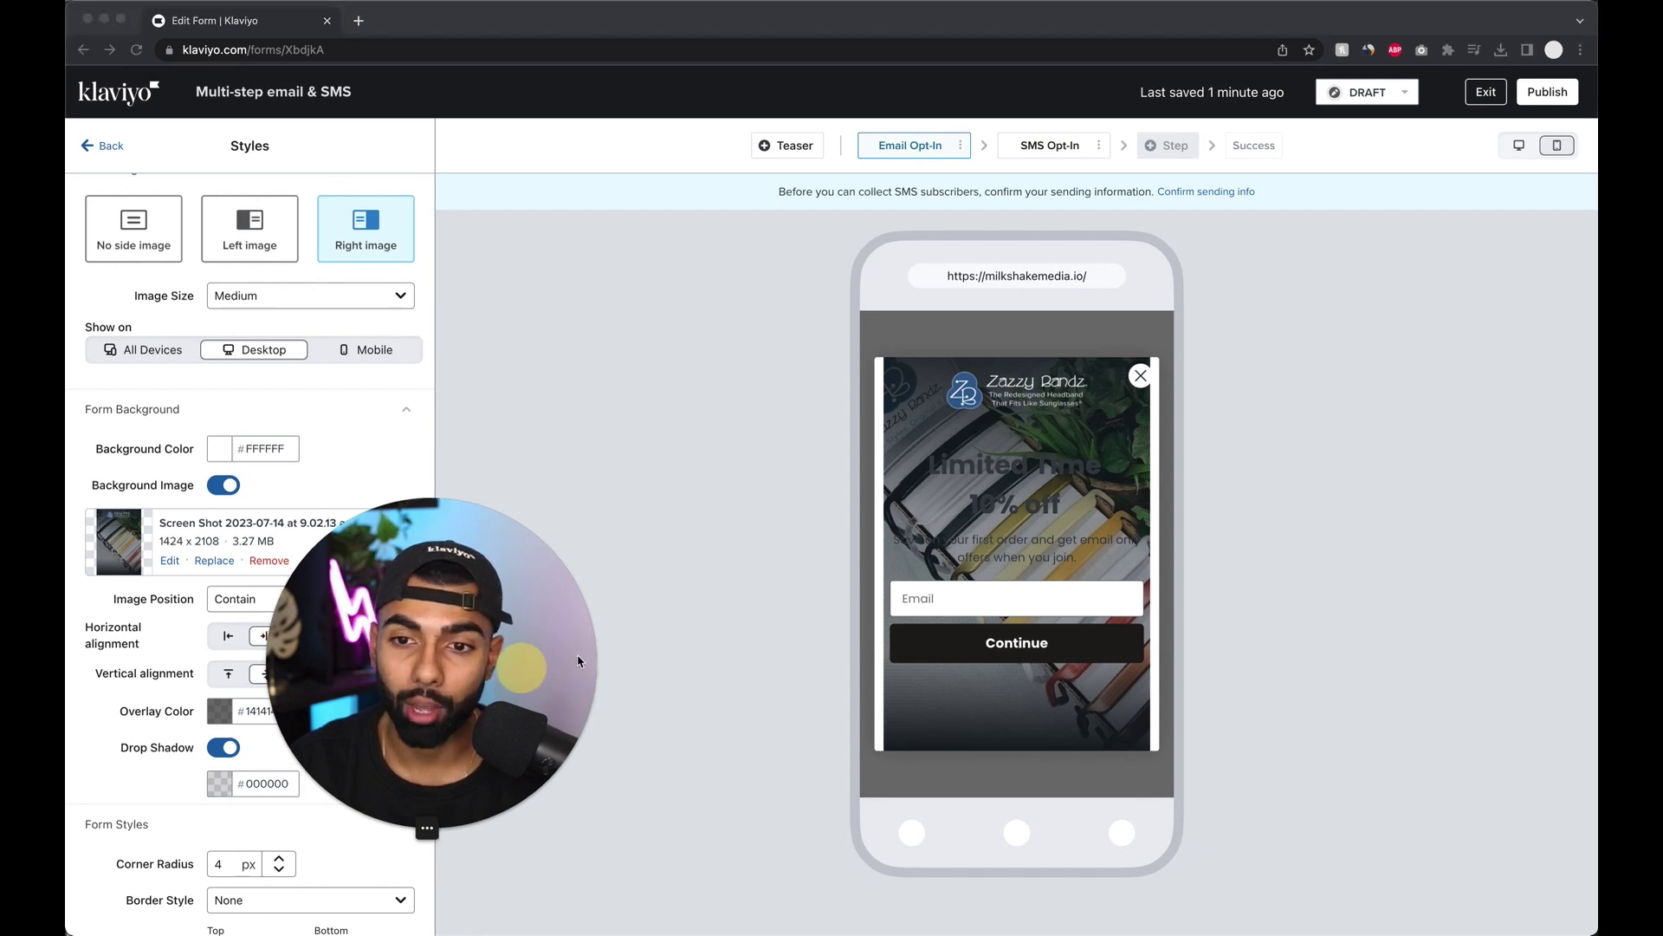
drag(313, 659, 527, 594)
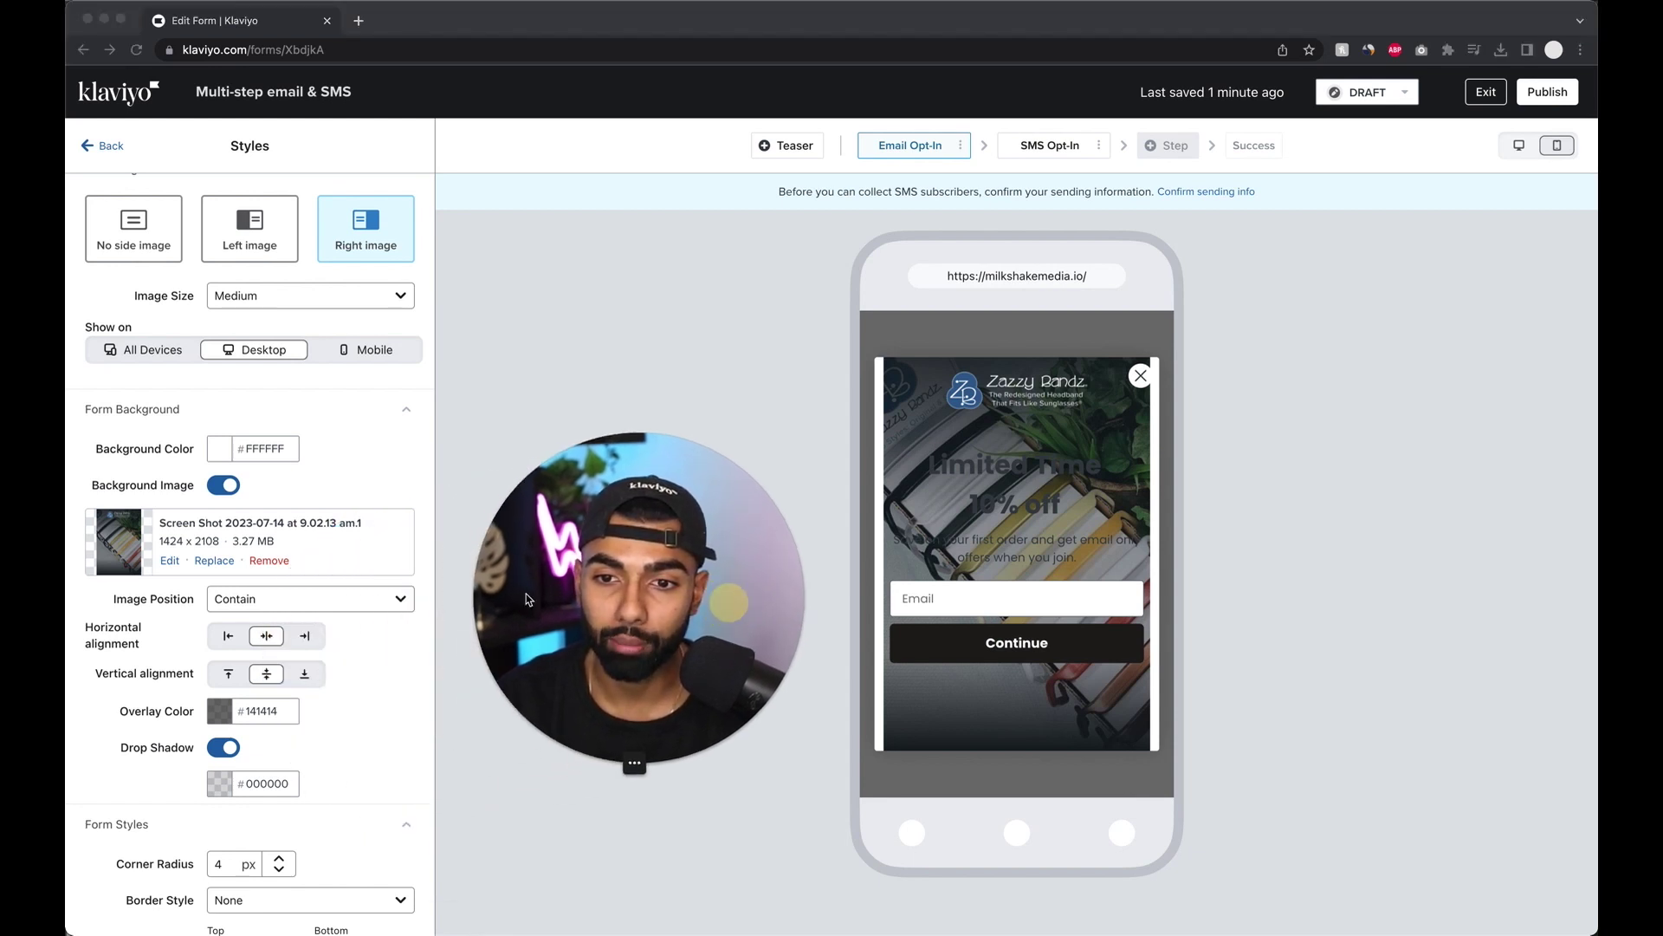
click(241, 606)
click(250, 726)
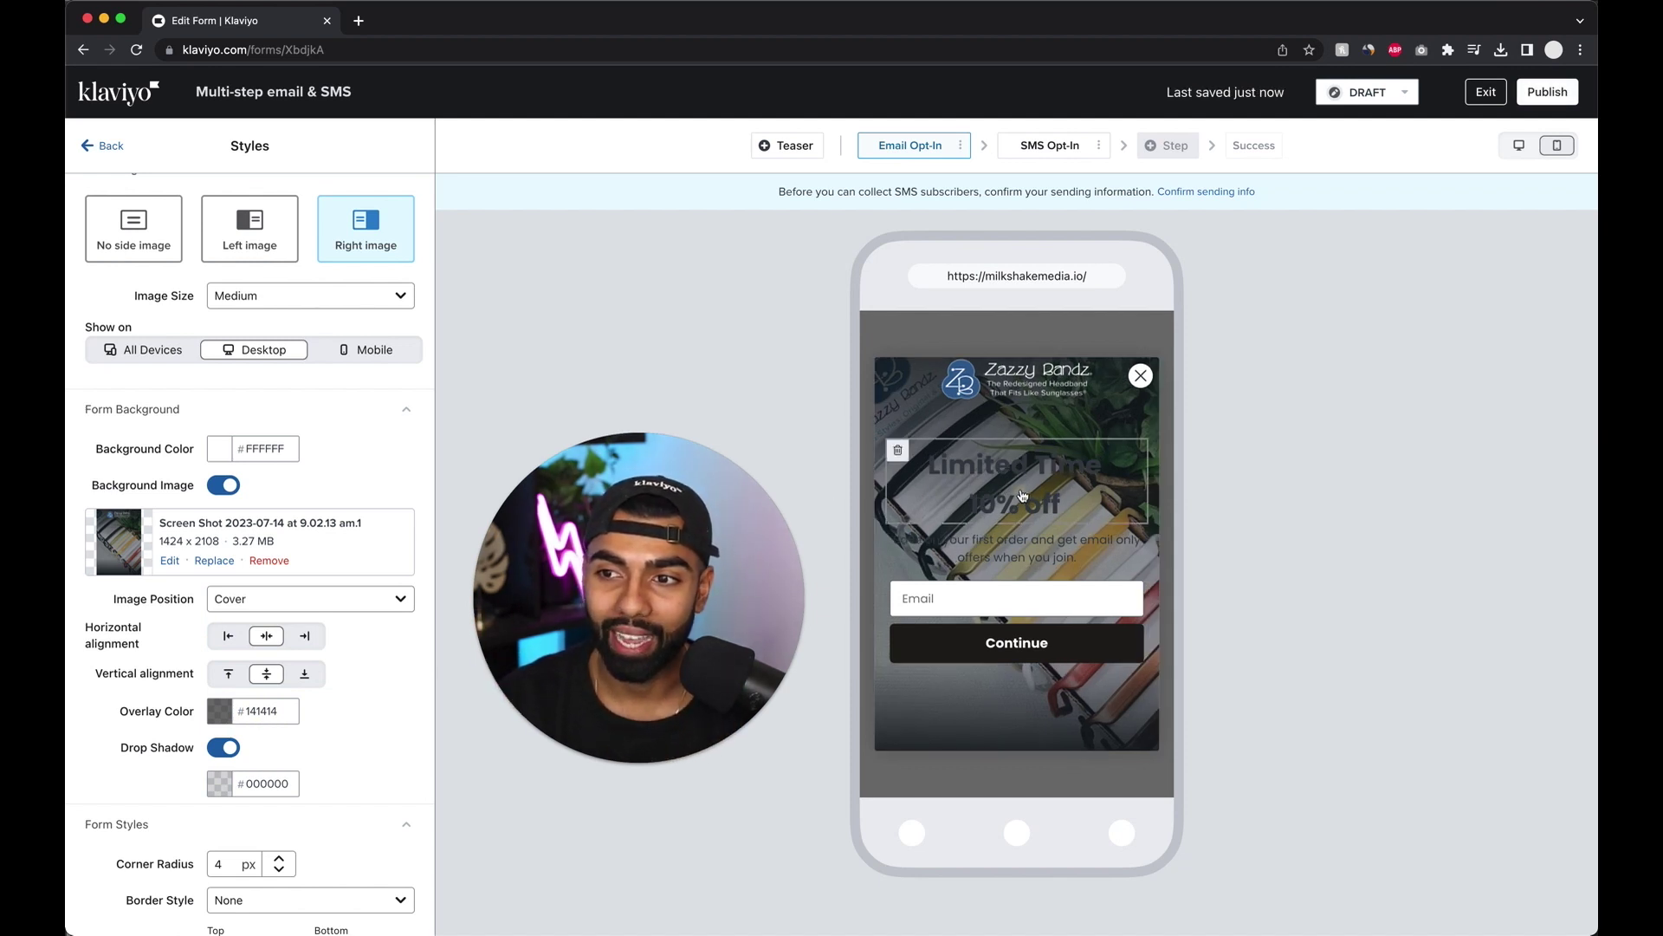
Replace the Limited Time headline with three lines: UNLOCK, 10% OFF, YOUR ORDER.
click(887, 505)
key(super+a)
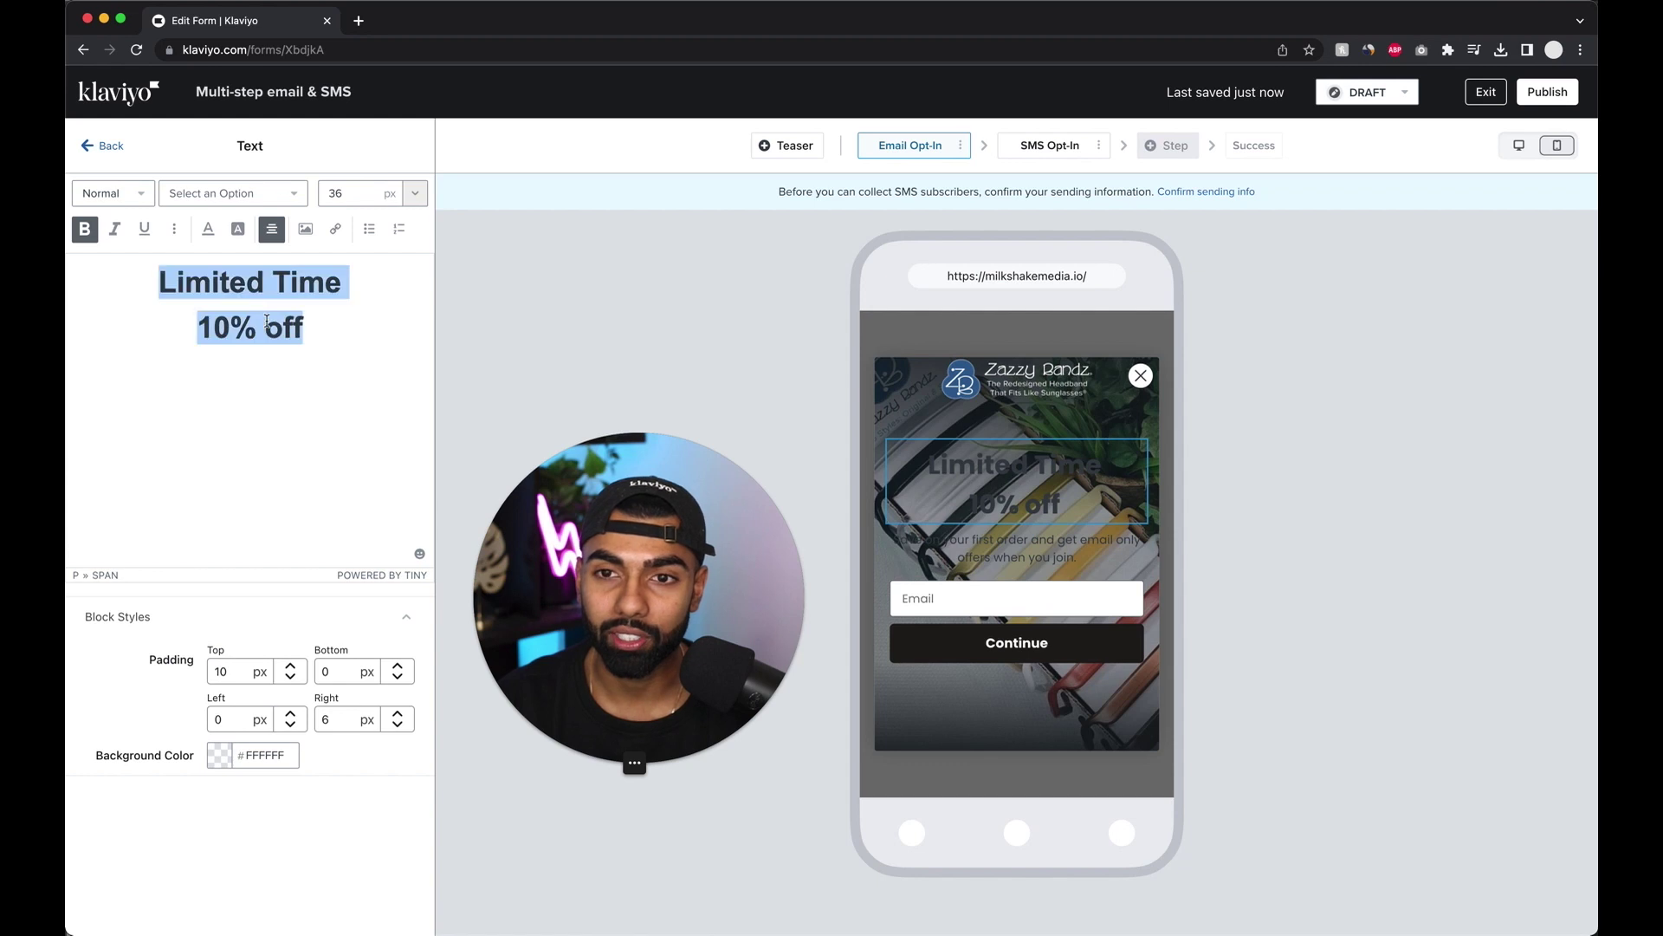
text(UN)
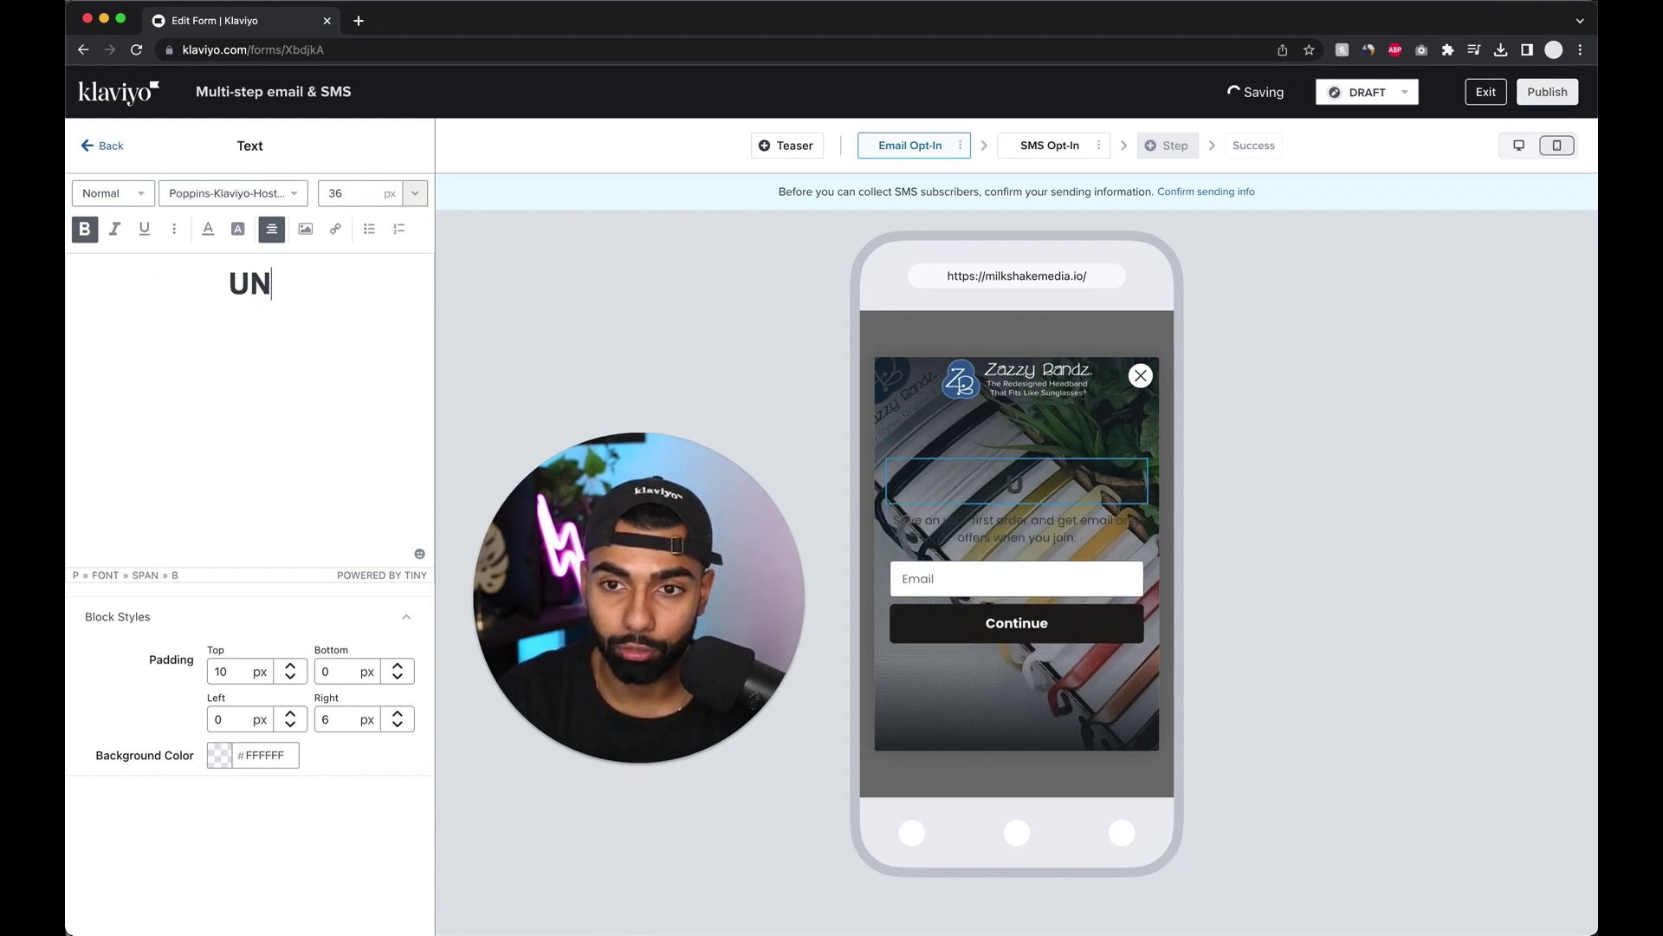
text(LOCK)
key(Return)
text(1)
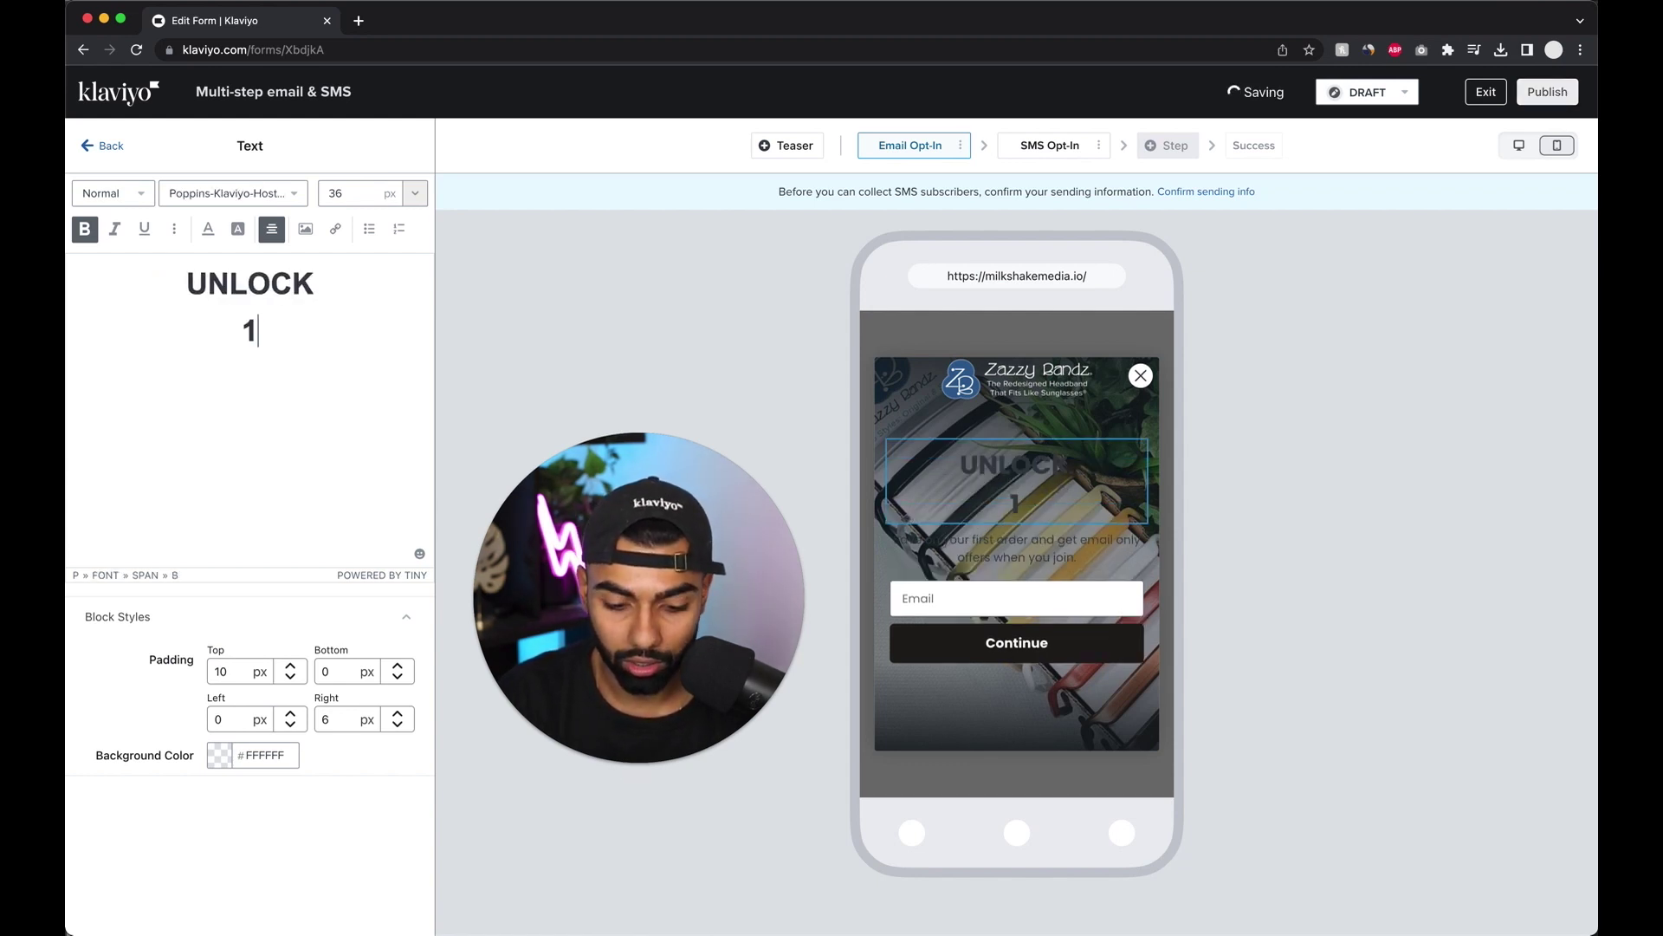
text(0% OFF)
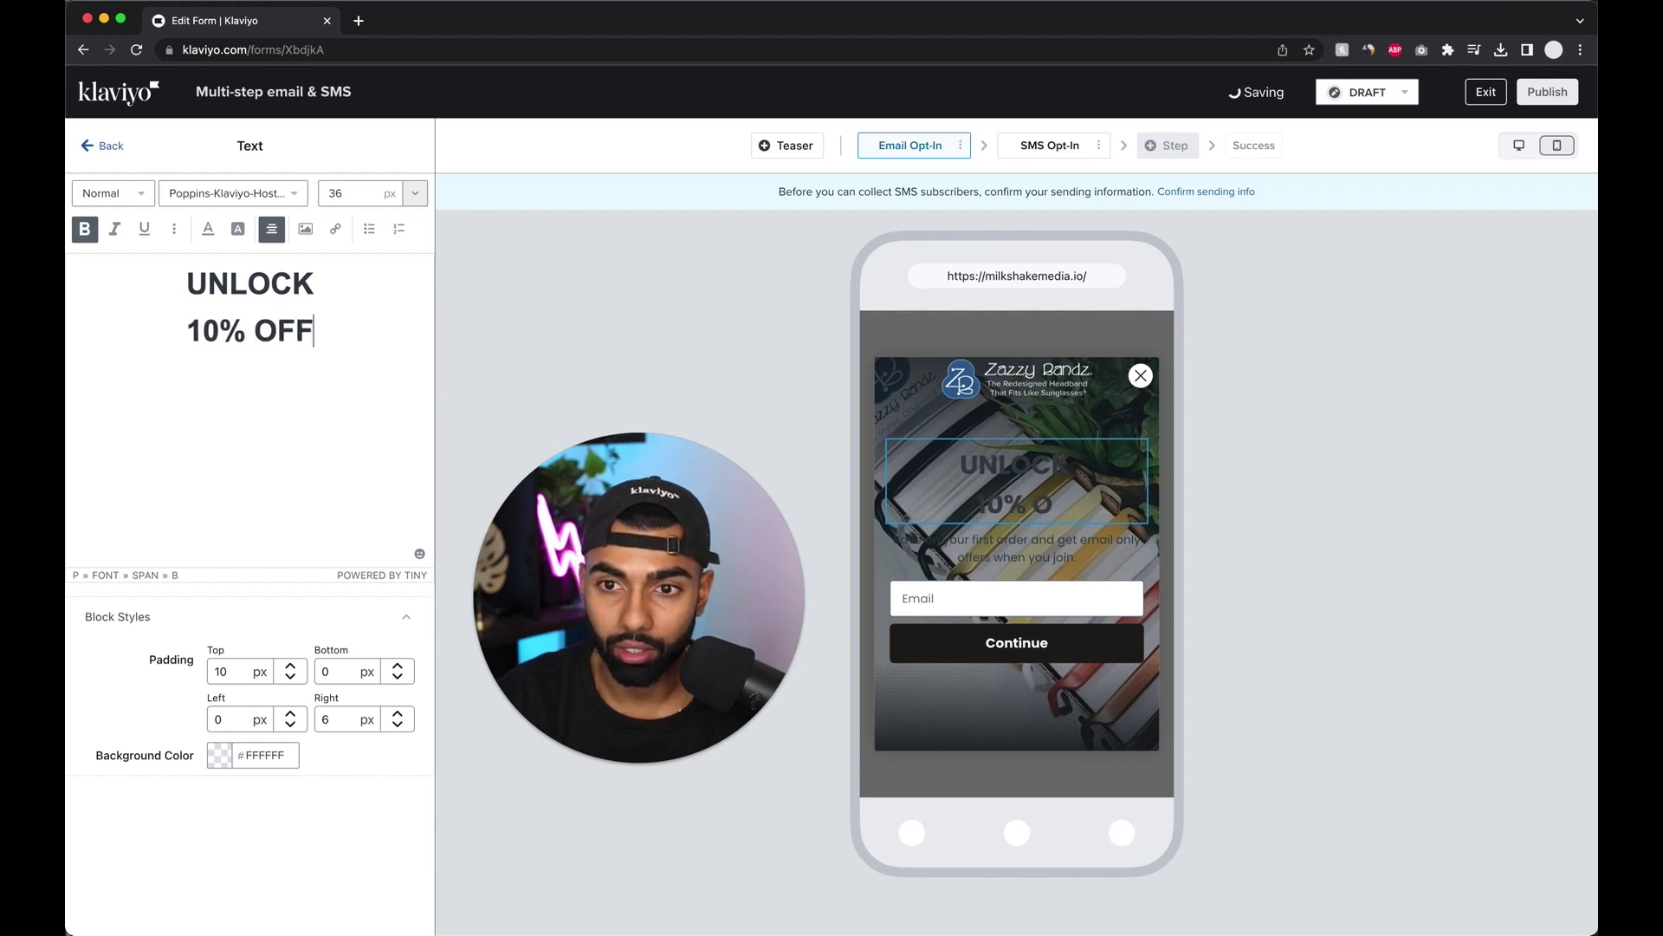
key(Return)
text(YOUR ORDER)
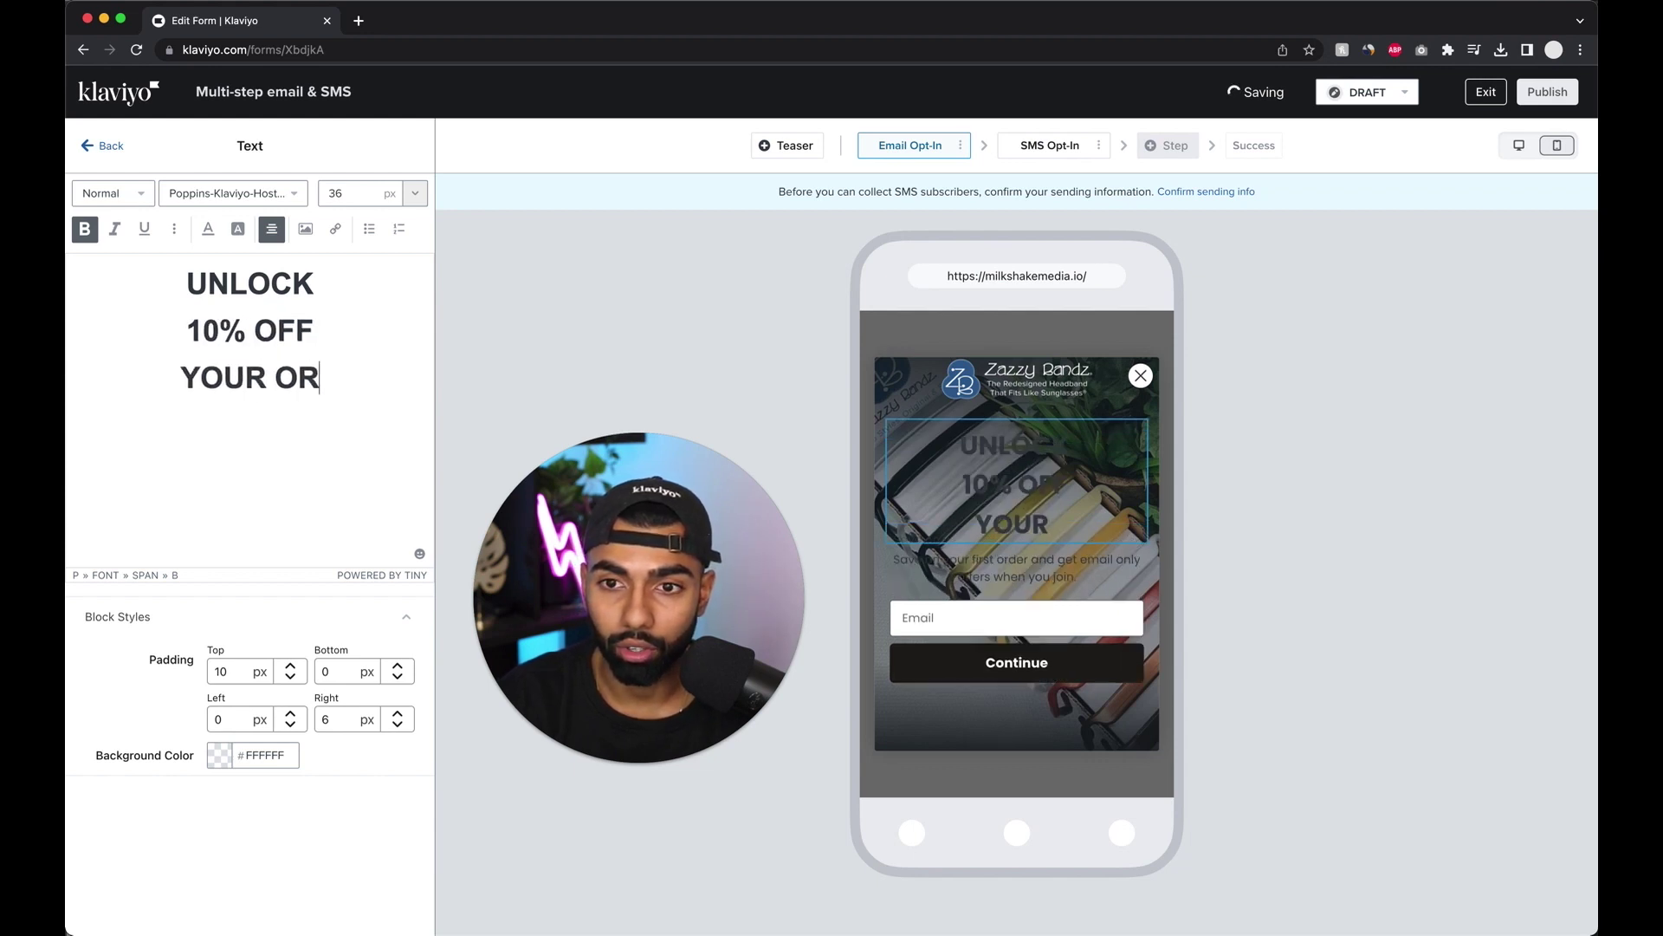
Size the headline lines: YOUR ORDER smaller, 10% OFF larger, UNLOCK at 20.
triple_click(234, 378)
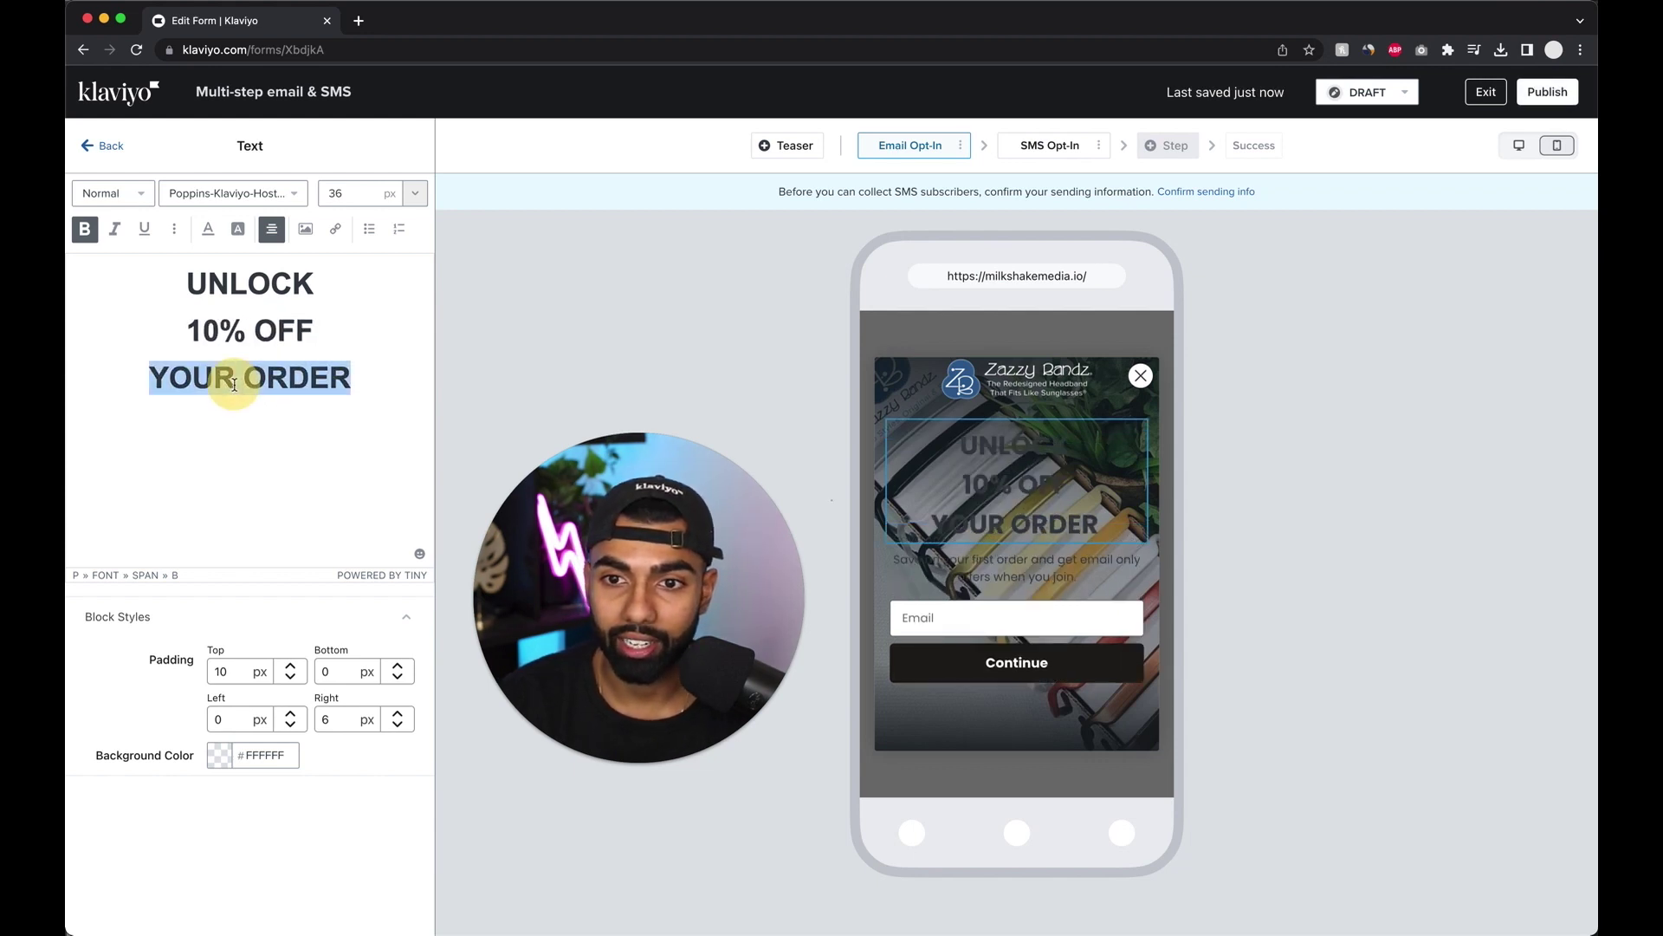
click(415, 192)
click(355, 370)
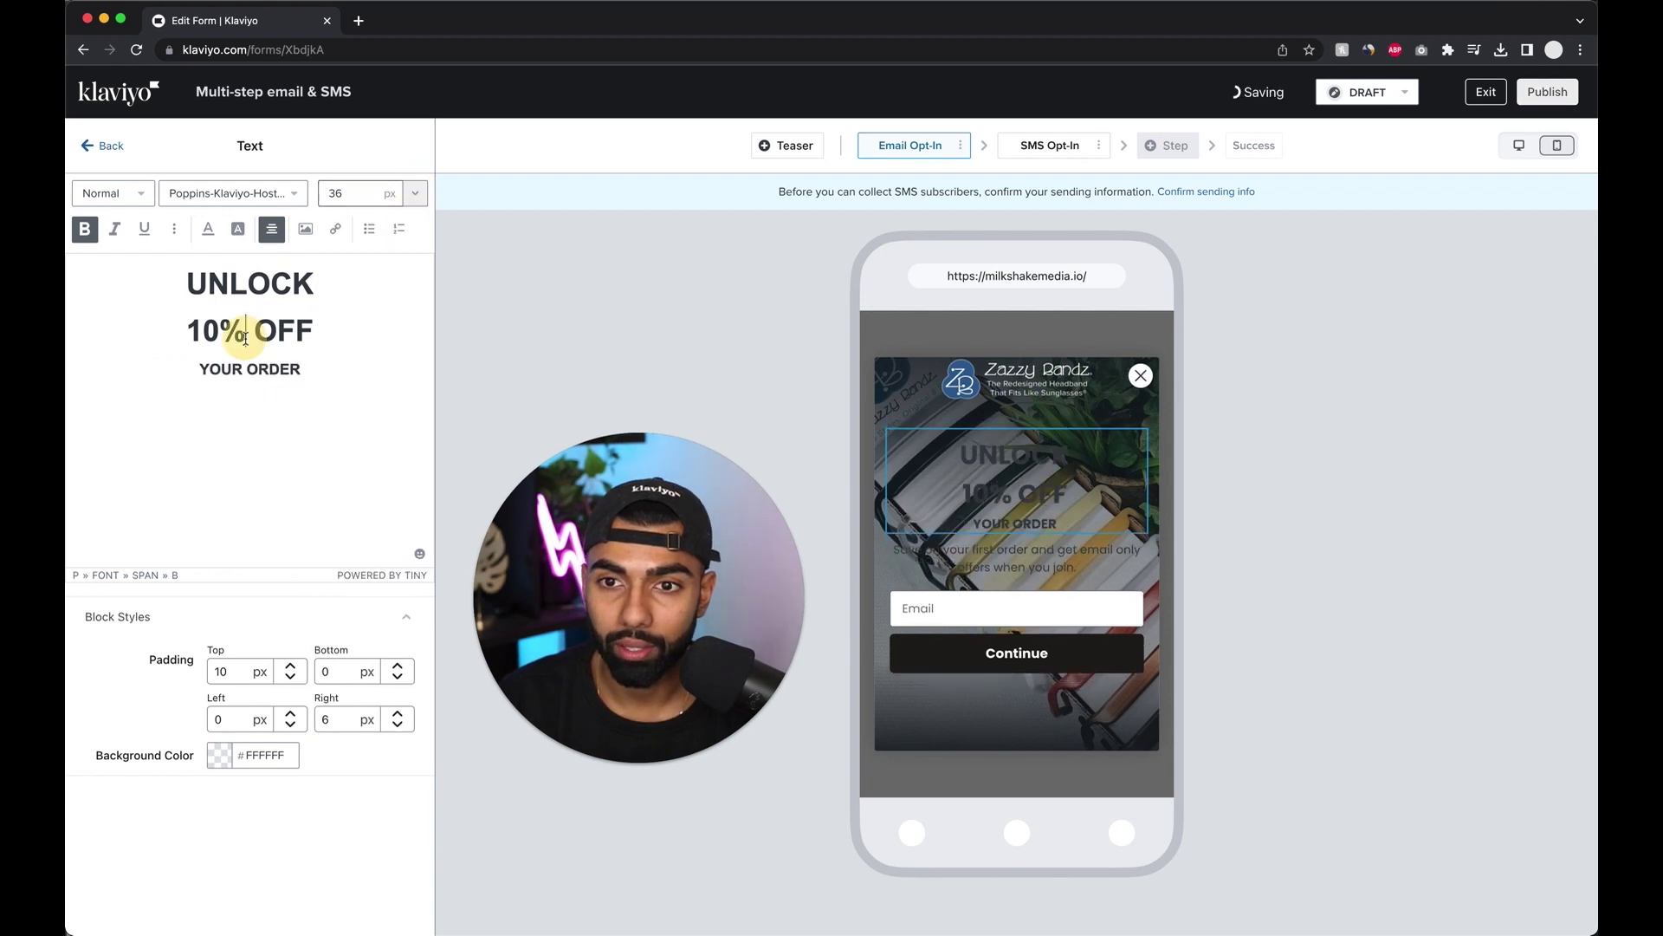
triple_click(234, 330)
click(415, 192)
click(355, 434)
double_click(249, 283)
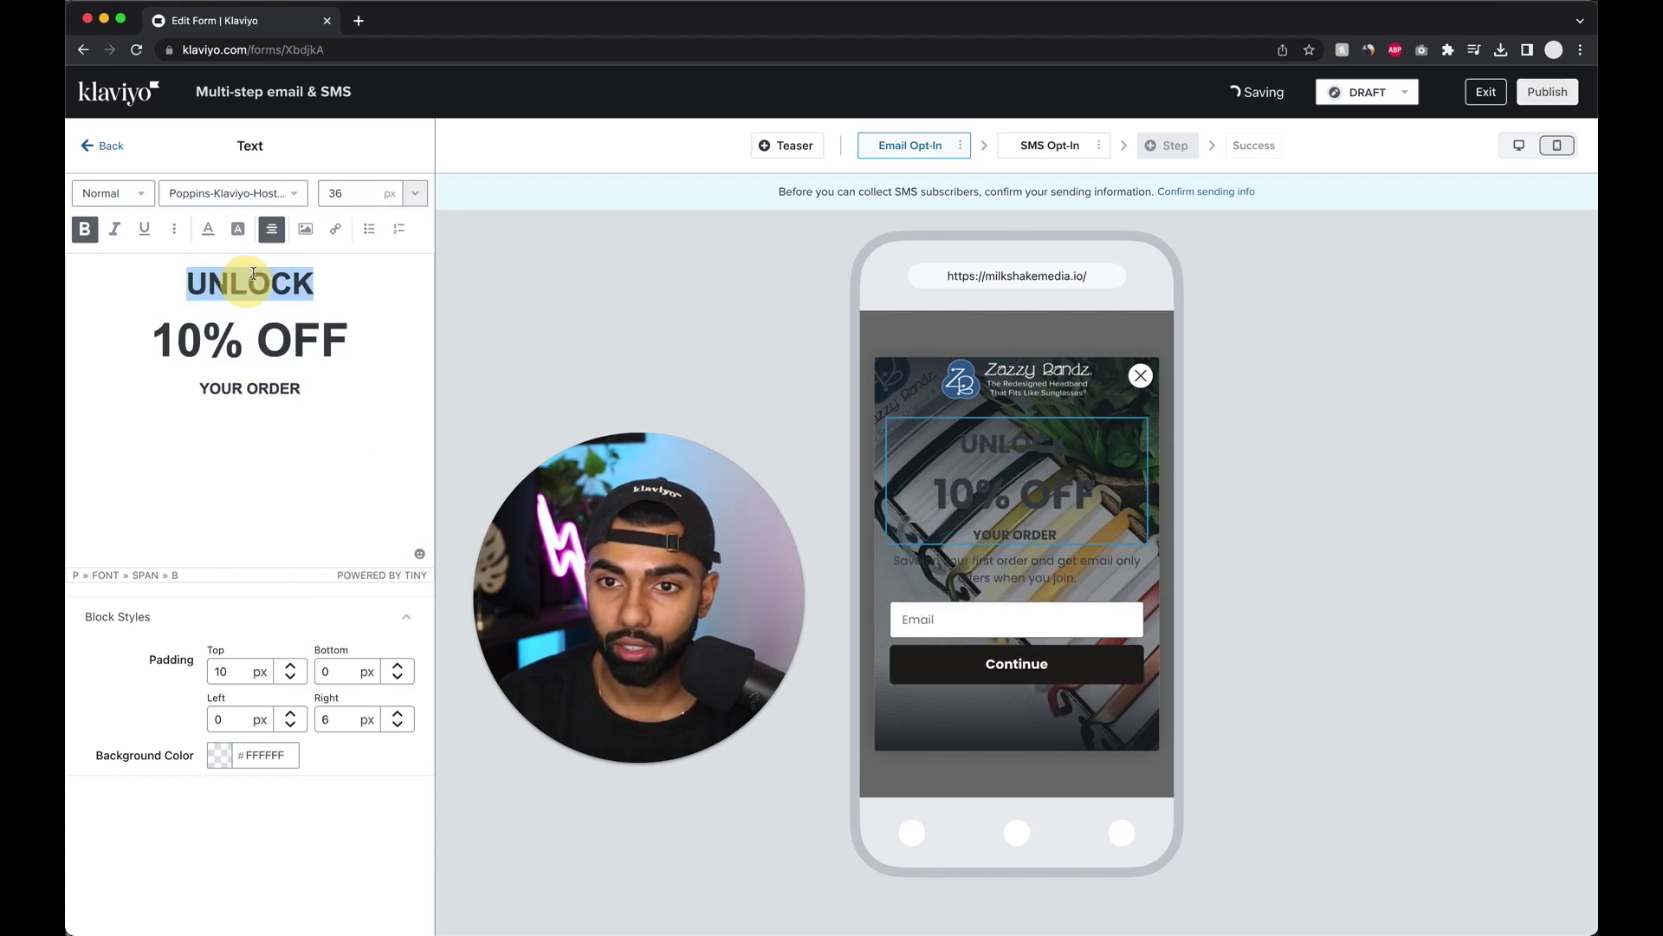
click(363, 187)
text(20)
key(Return)
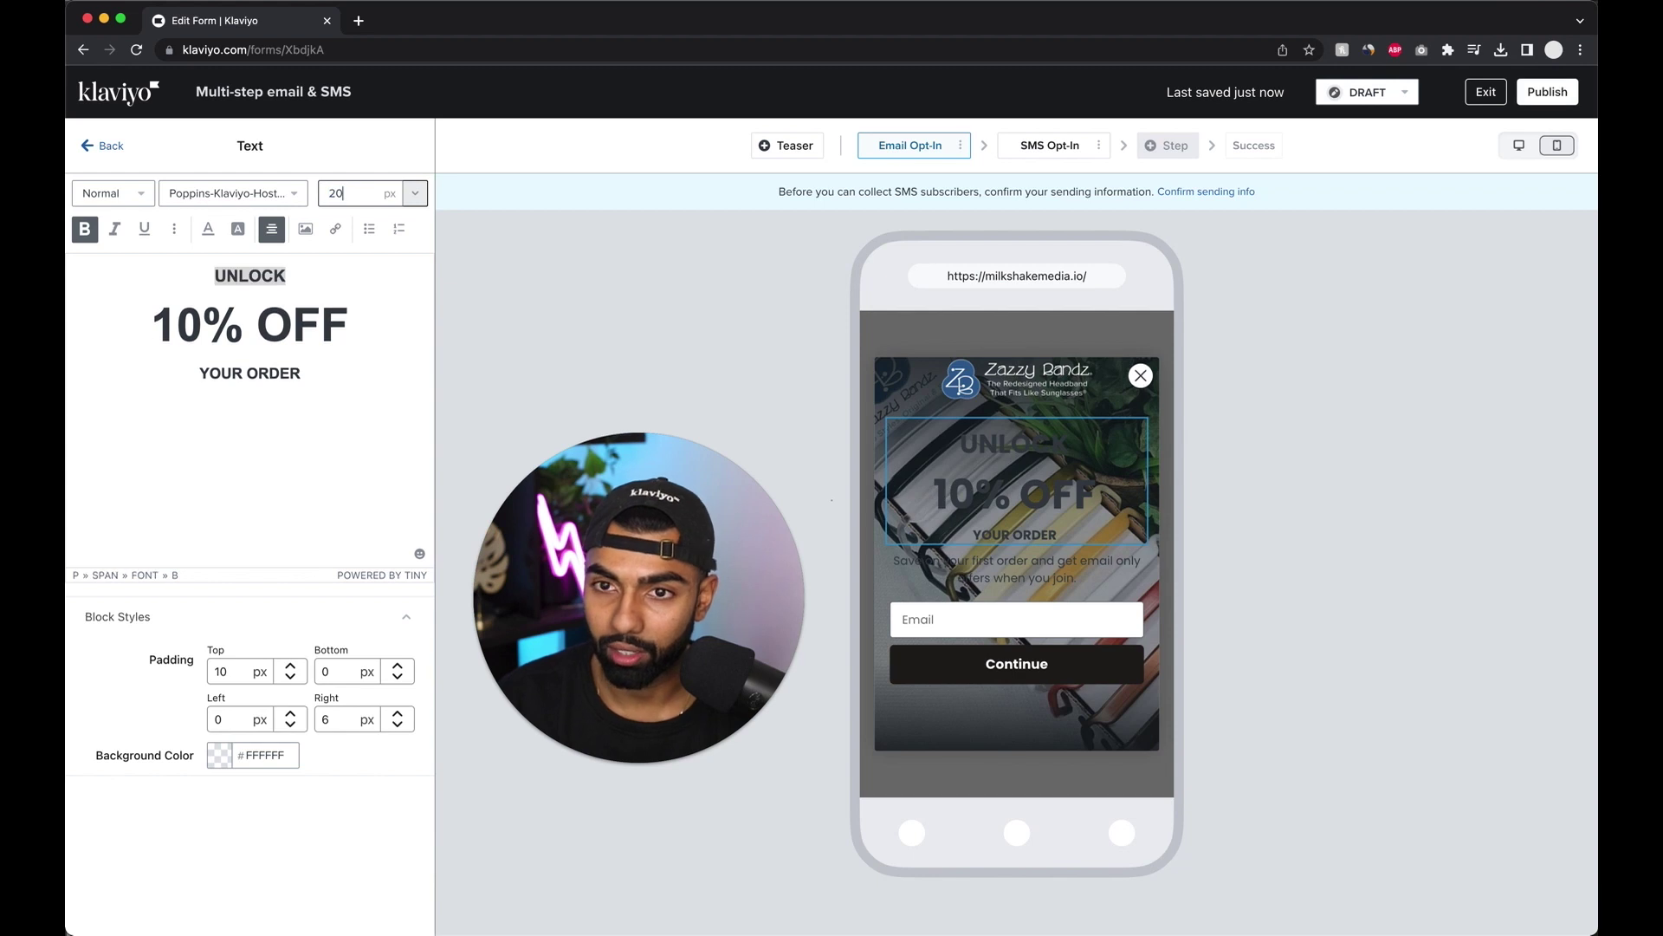
Make all three headline lines white.
double_click(232, 371)
double_click(259, 371)
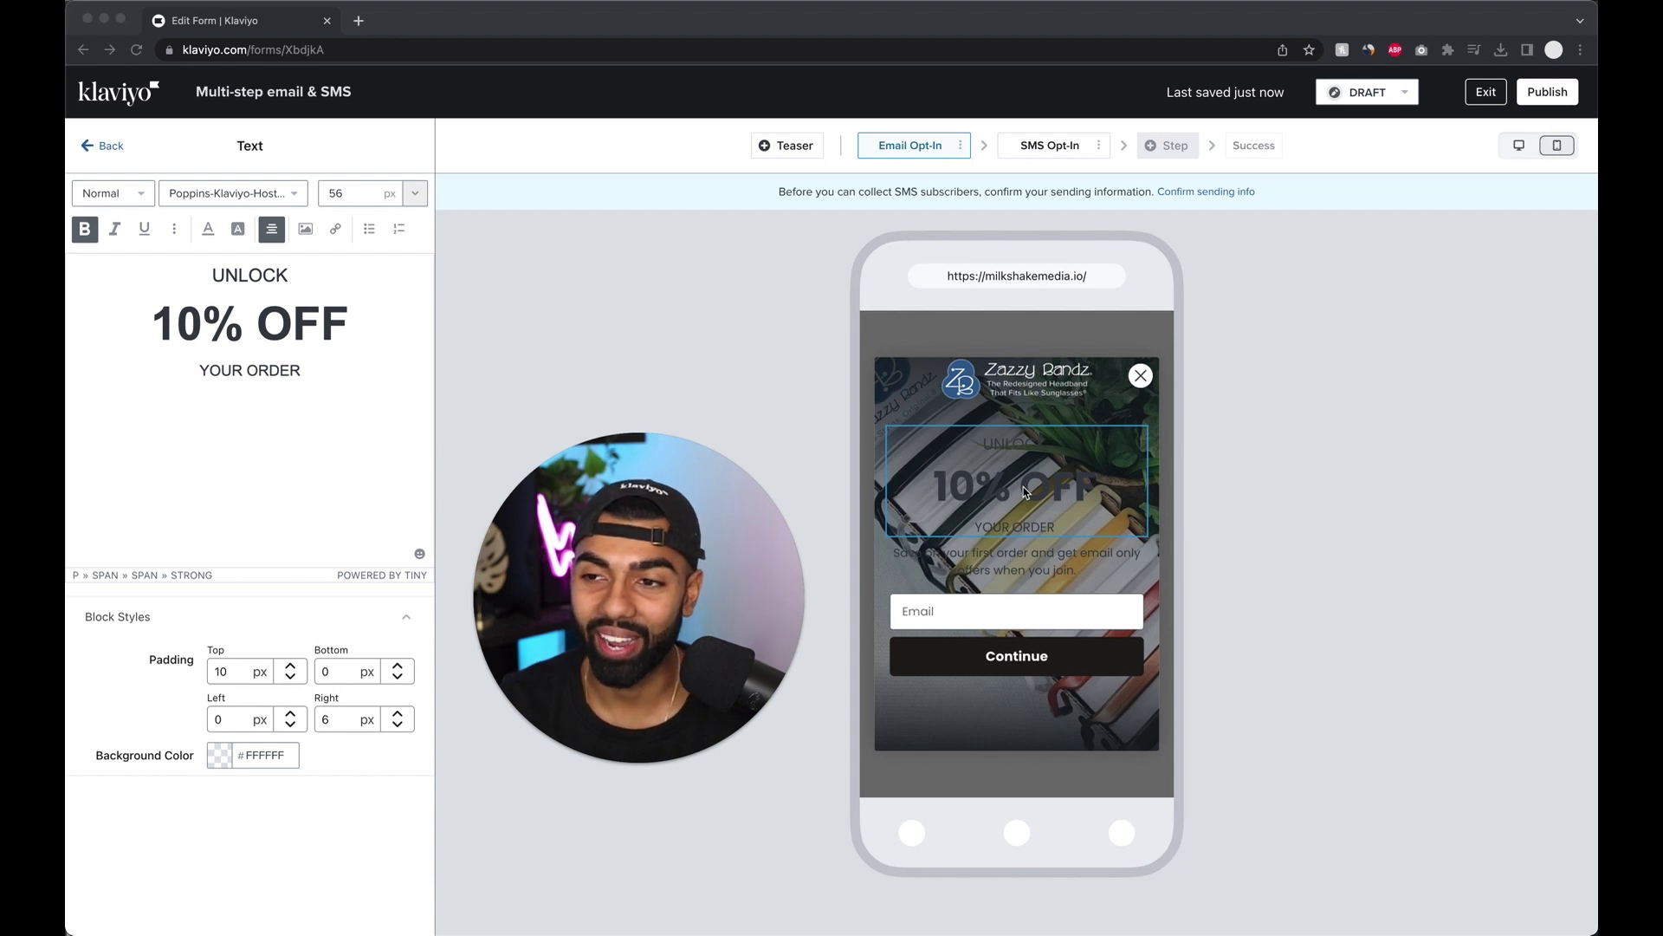
click(308, 372)
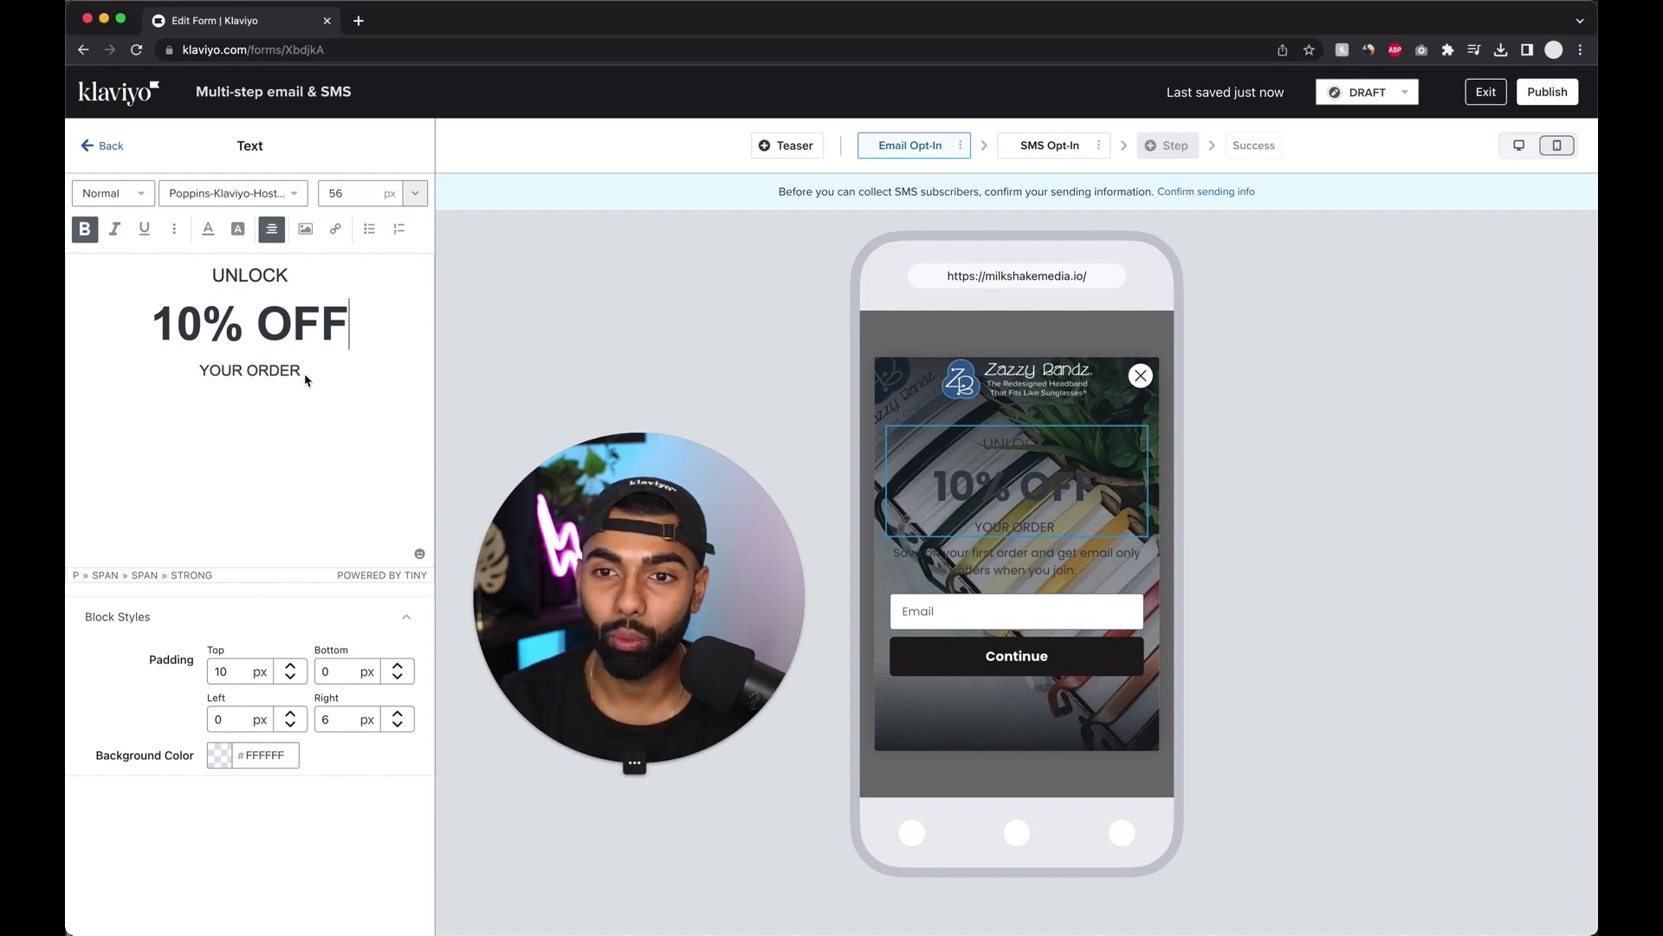
key(shift+alt+Left)
key(shift+alt+Left)
key(super+a)
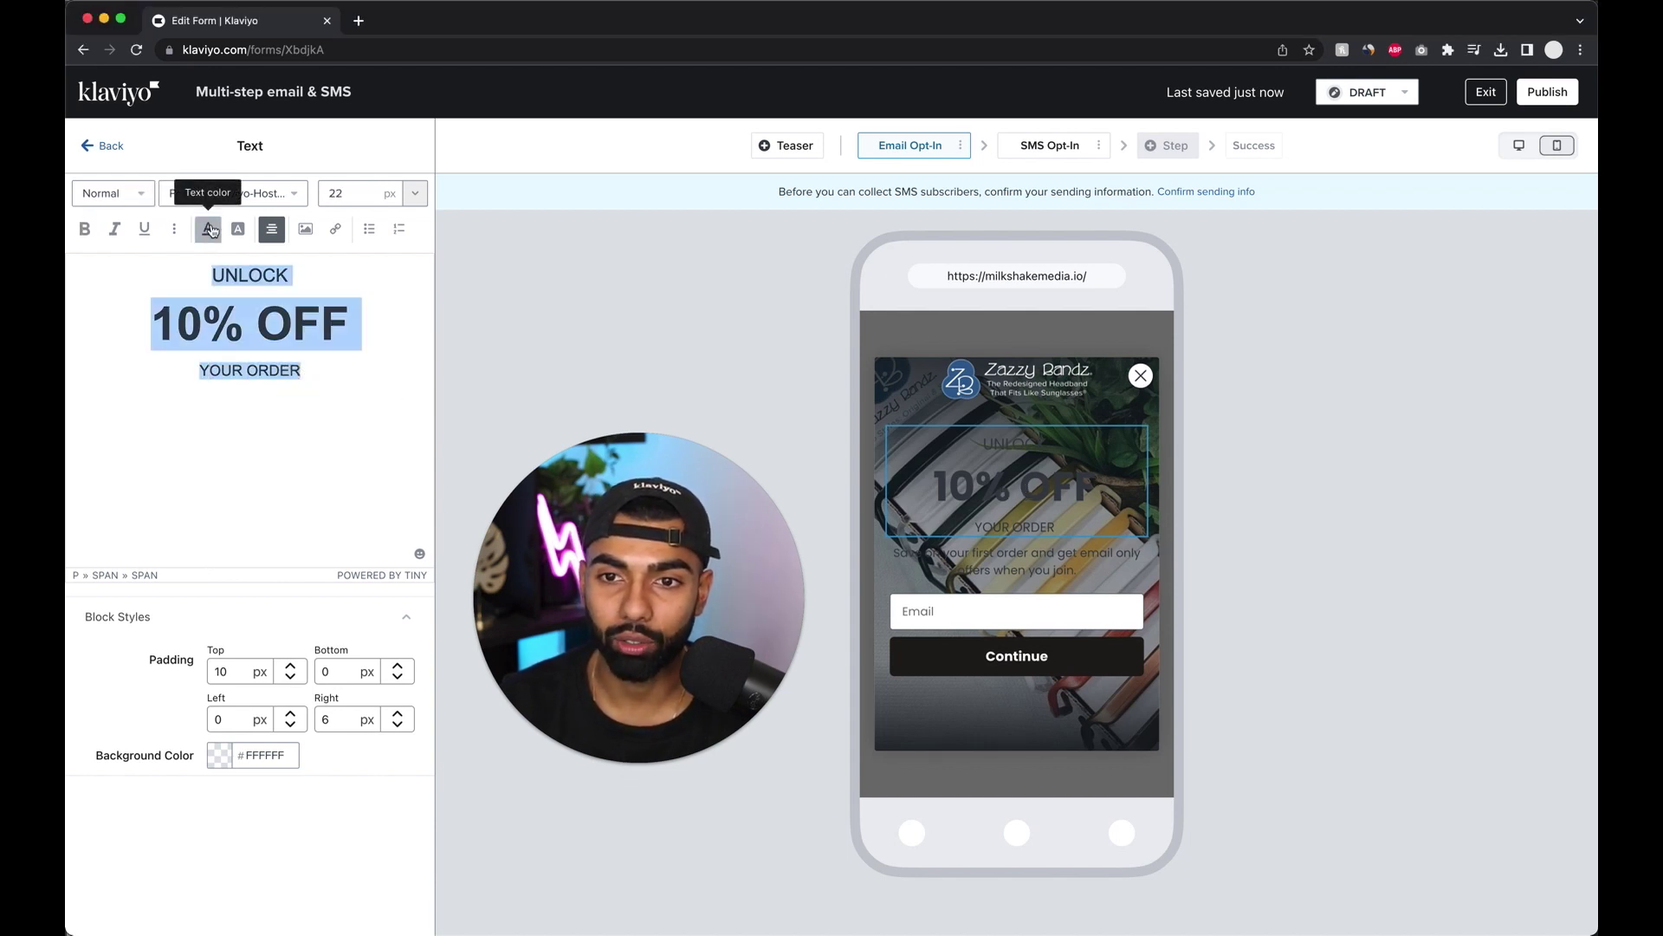
click(208, 228)
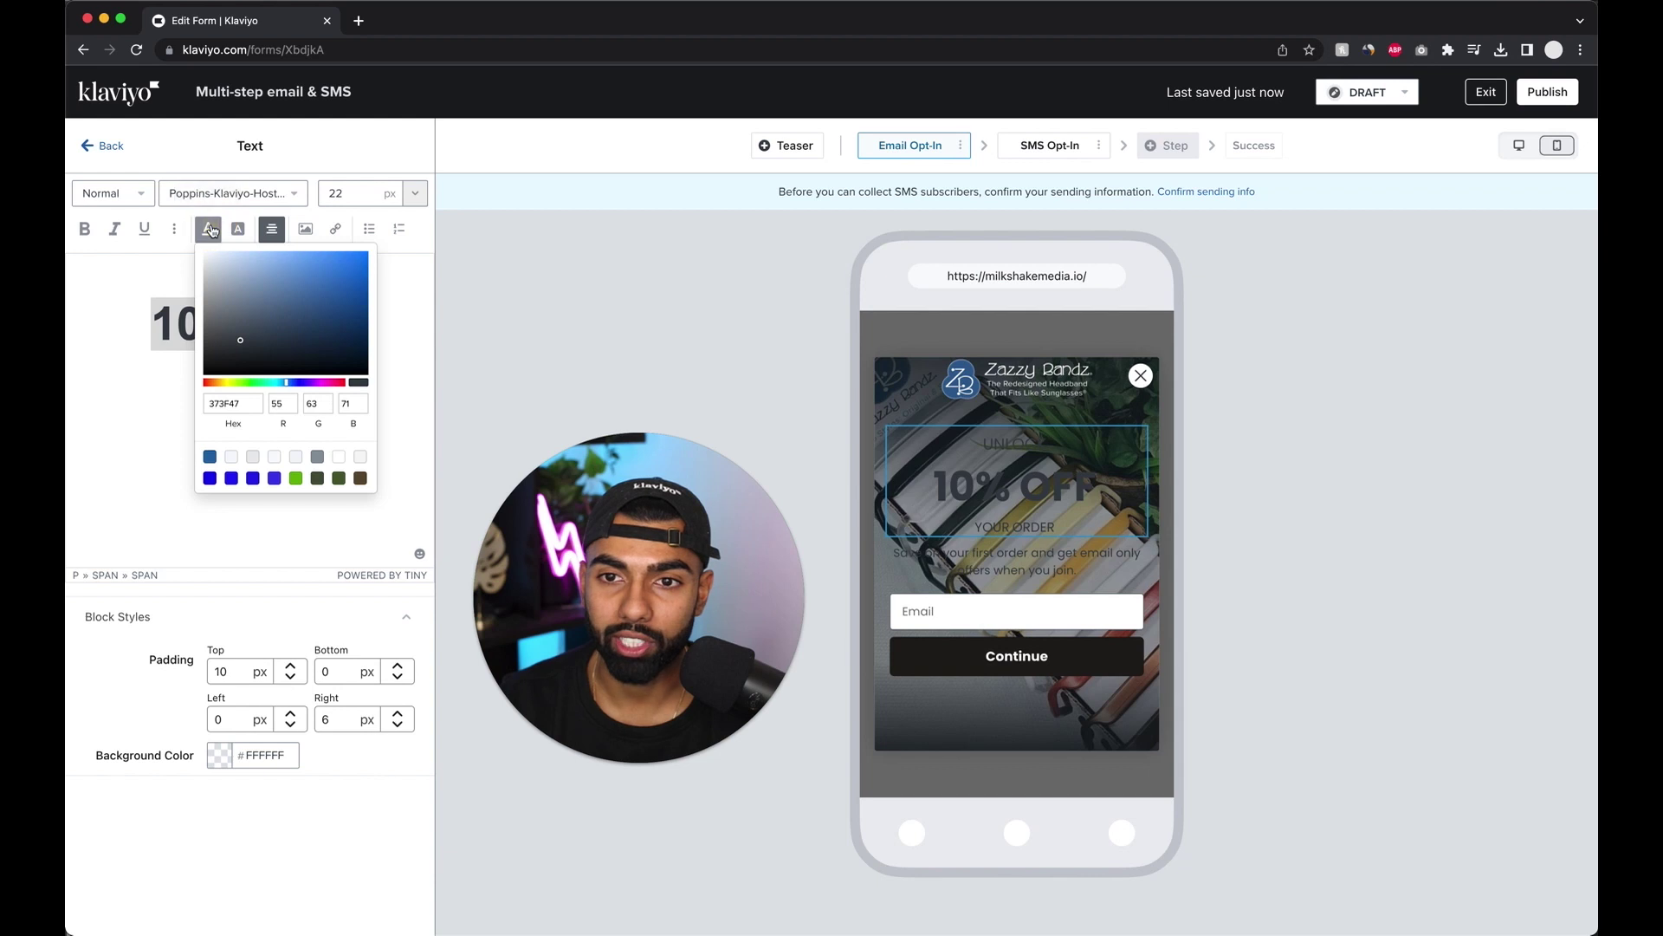
click(341, 456)
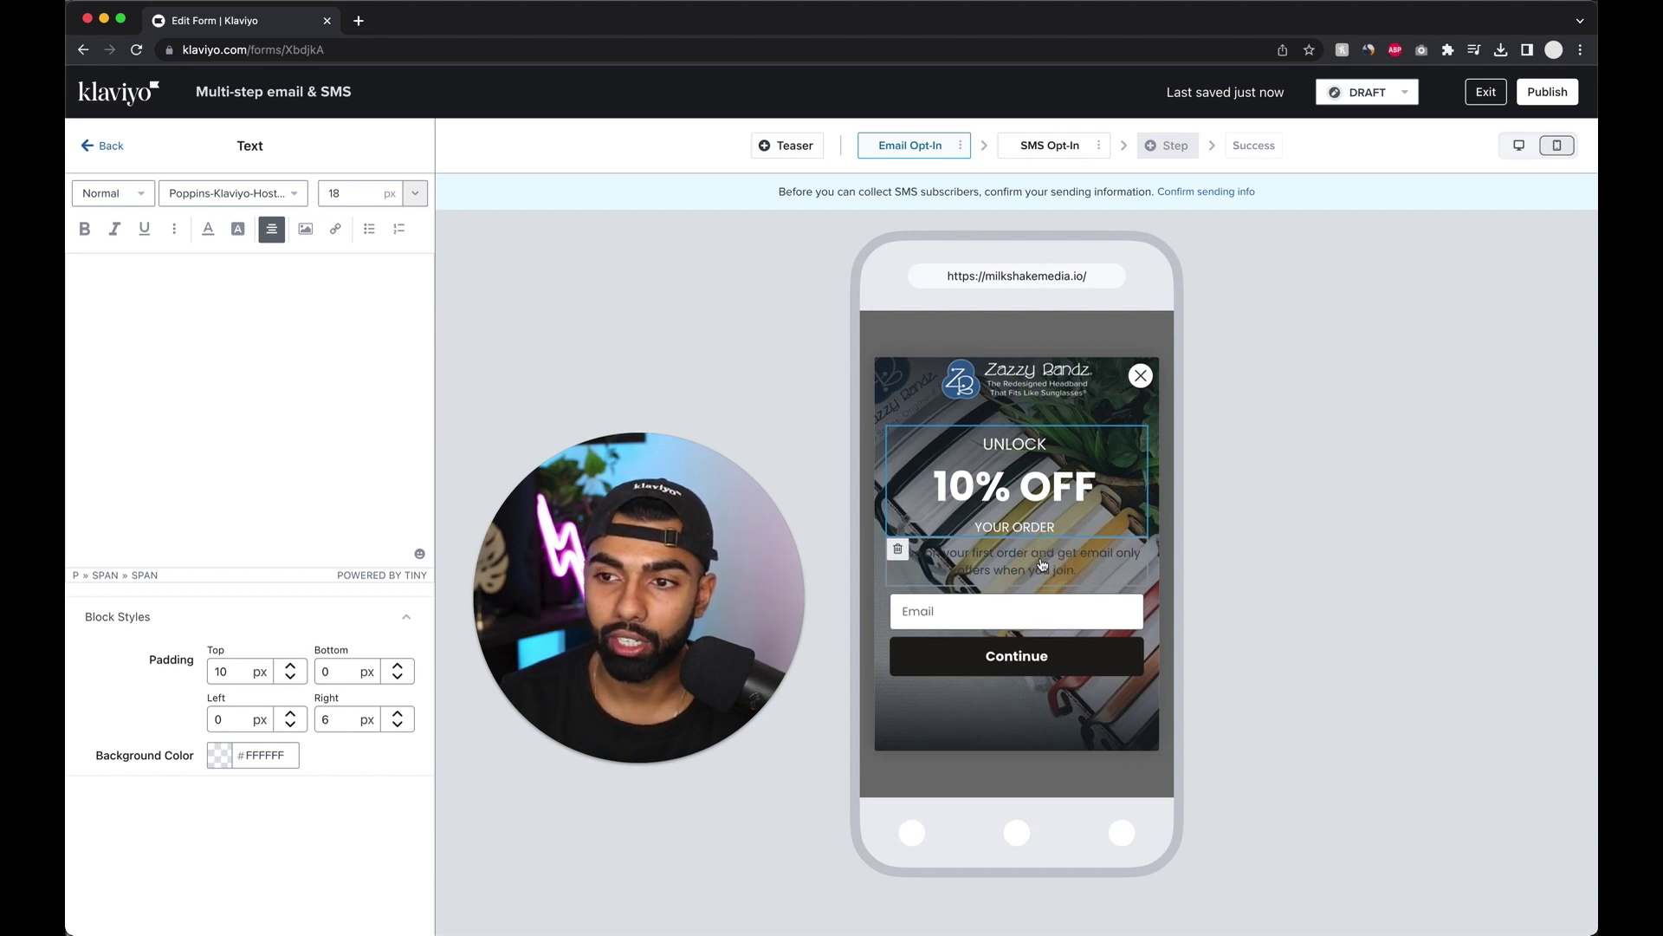
Turn the 'Save on your first order…' subtext white and select the Continue button.
click(1049, 552)
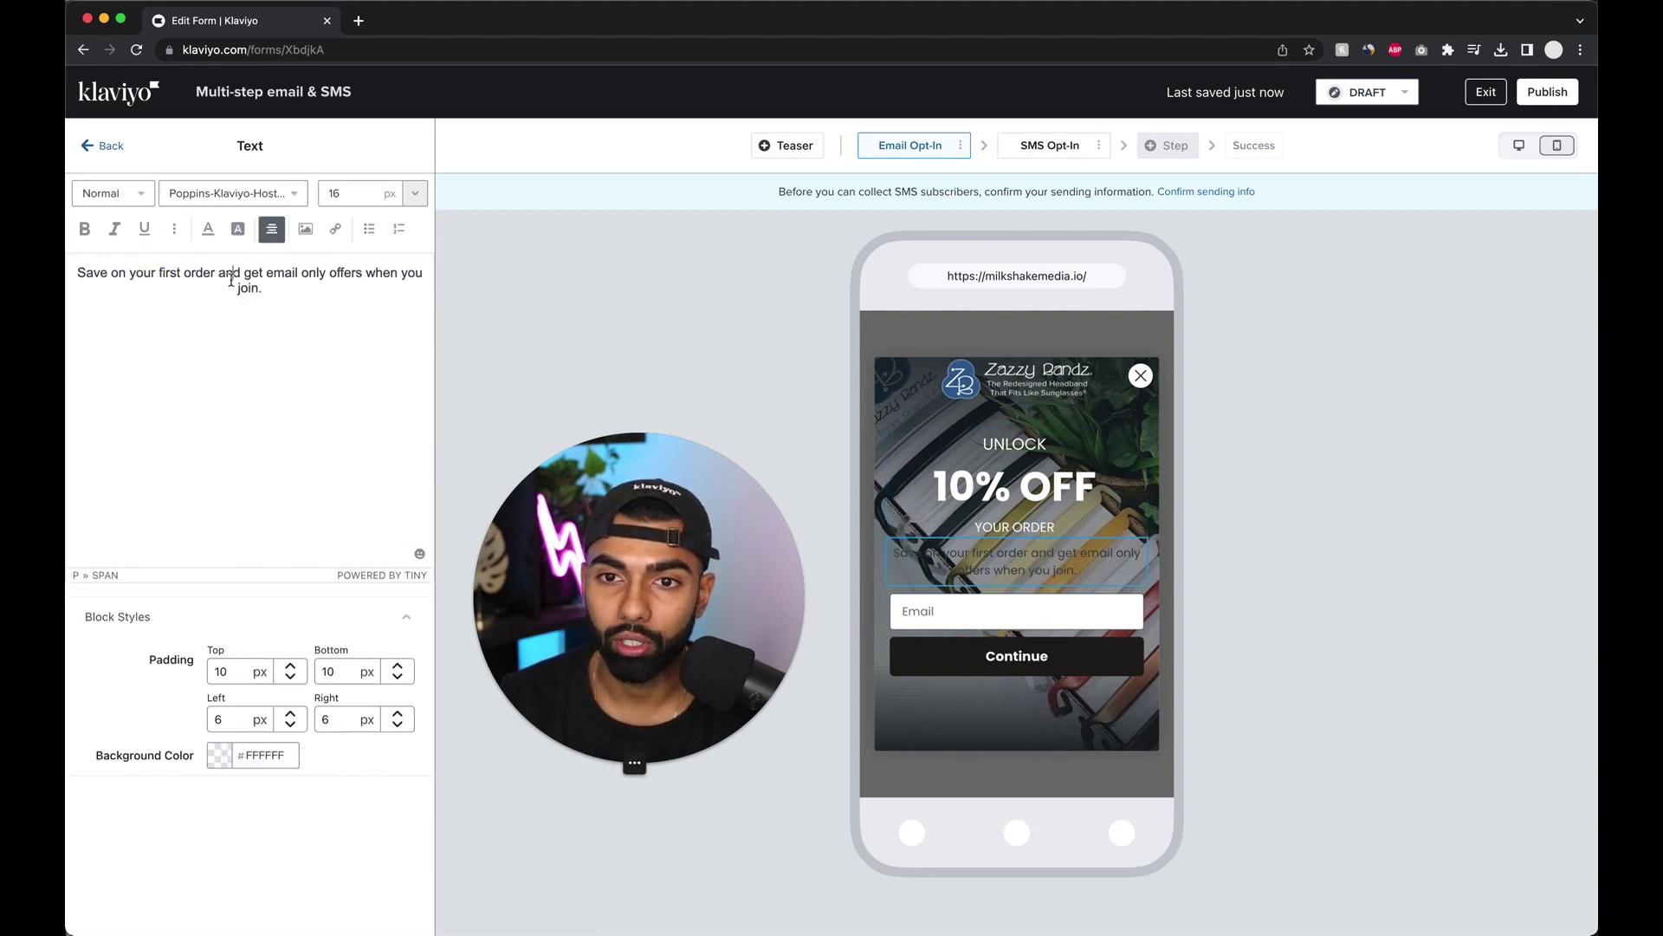
triple_click(234, 278)
click(208, 228)
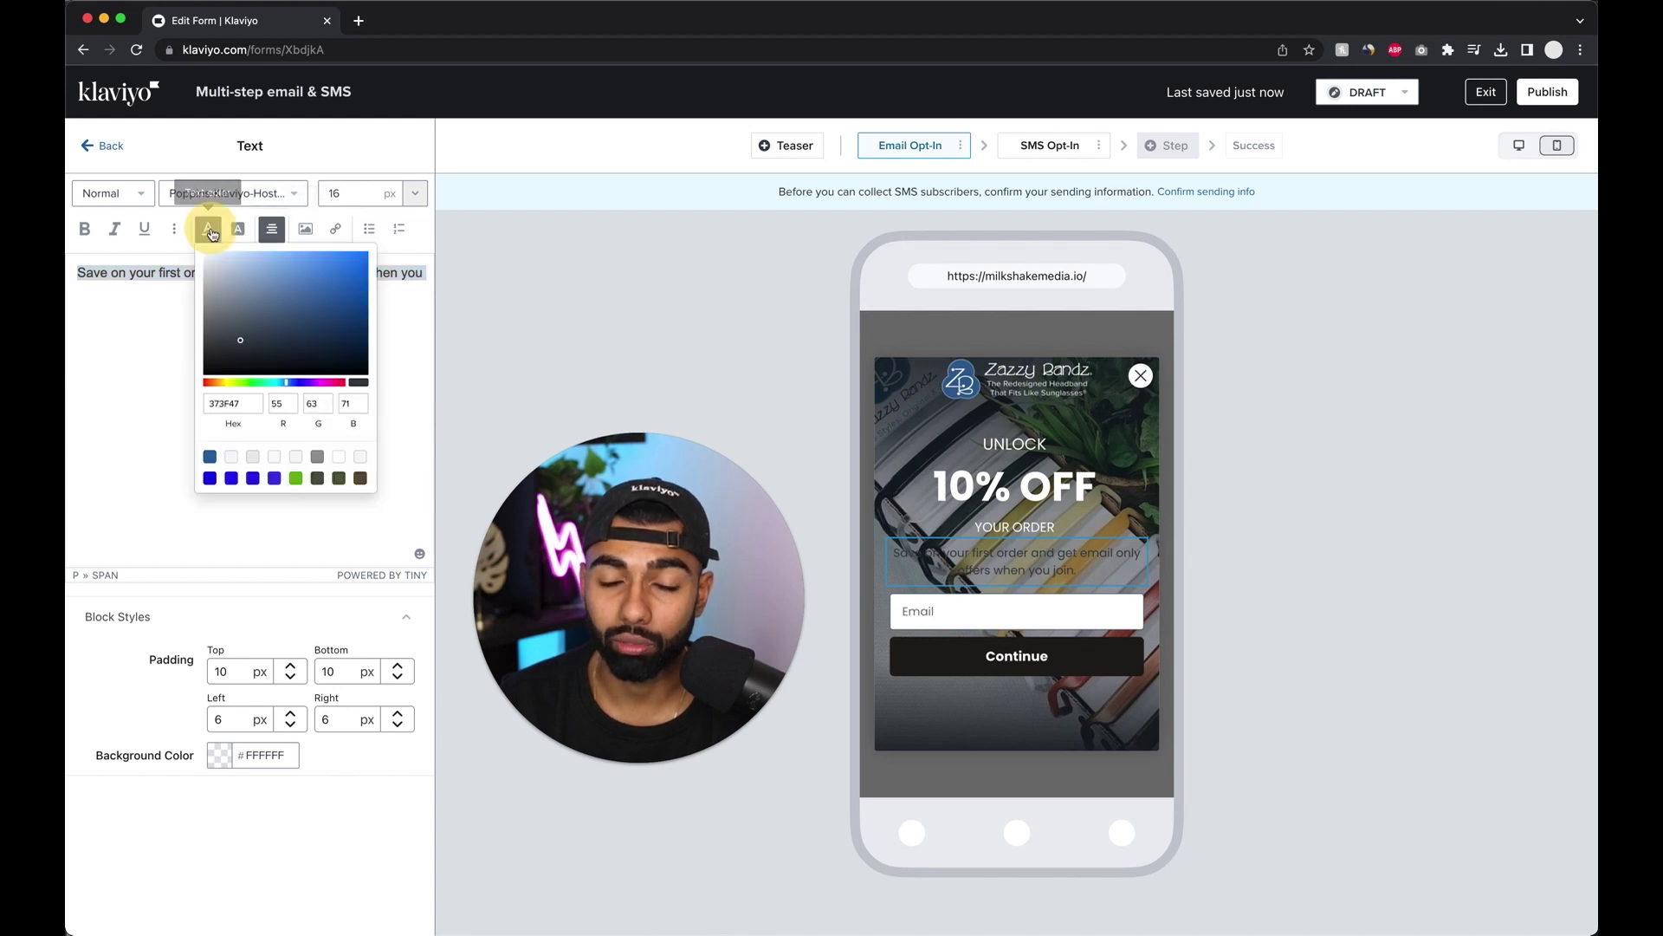
click(200, 251)
click(136, 488)
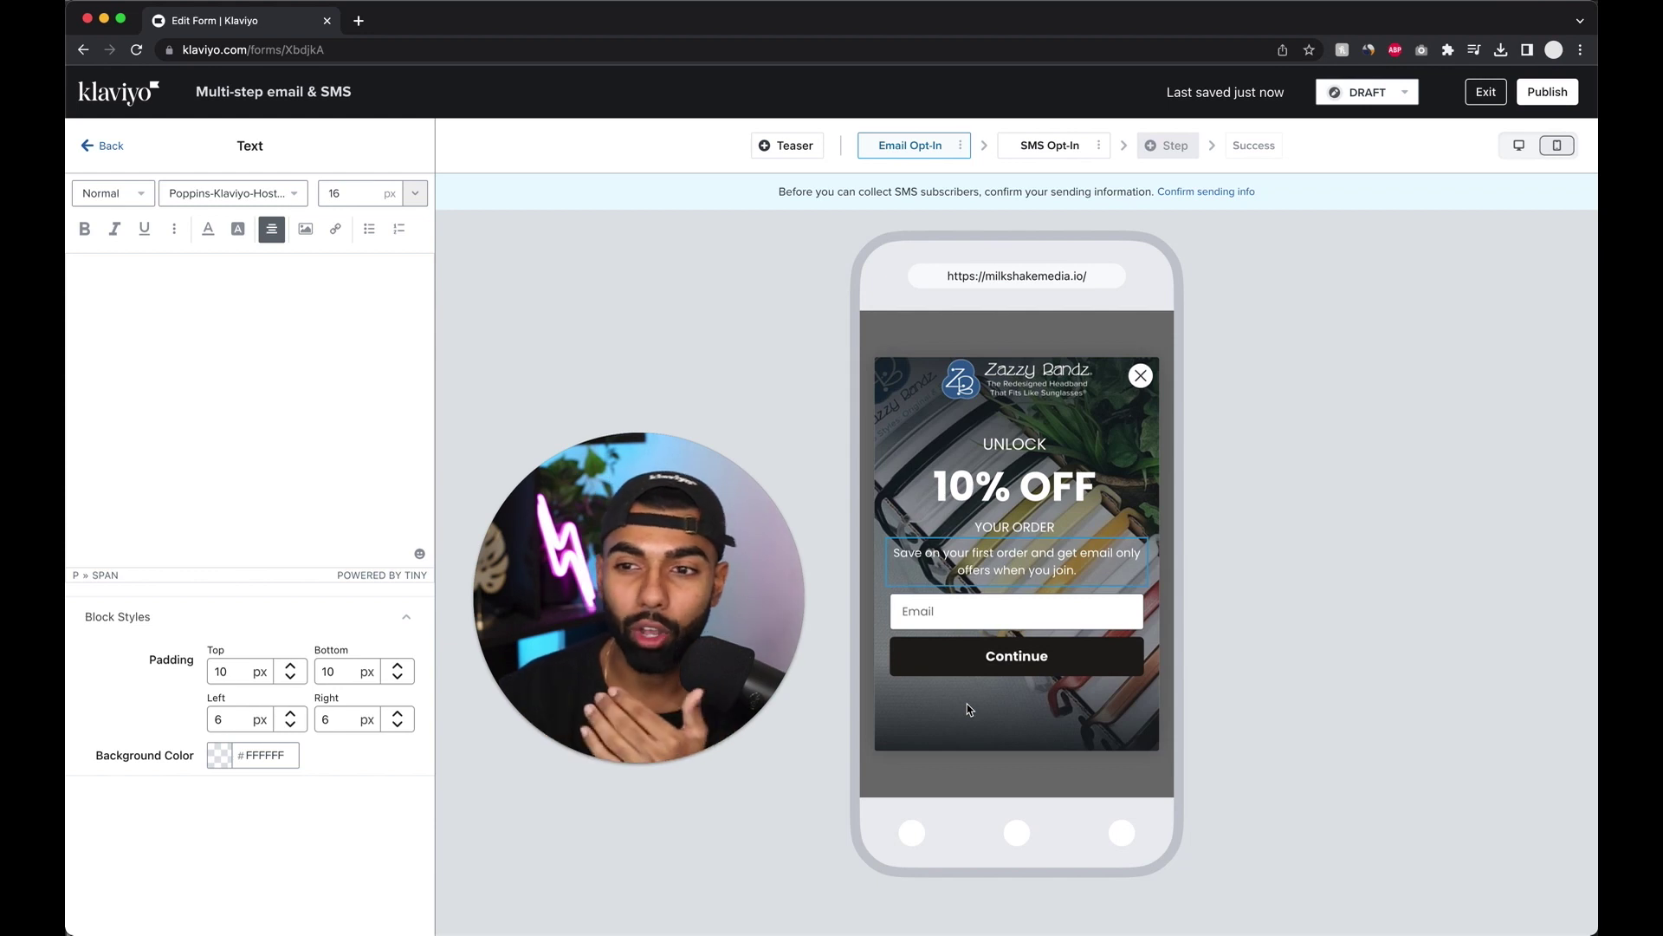
click(995, 670)
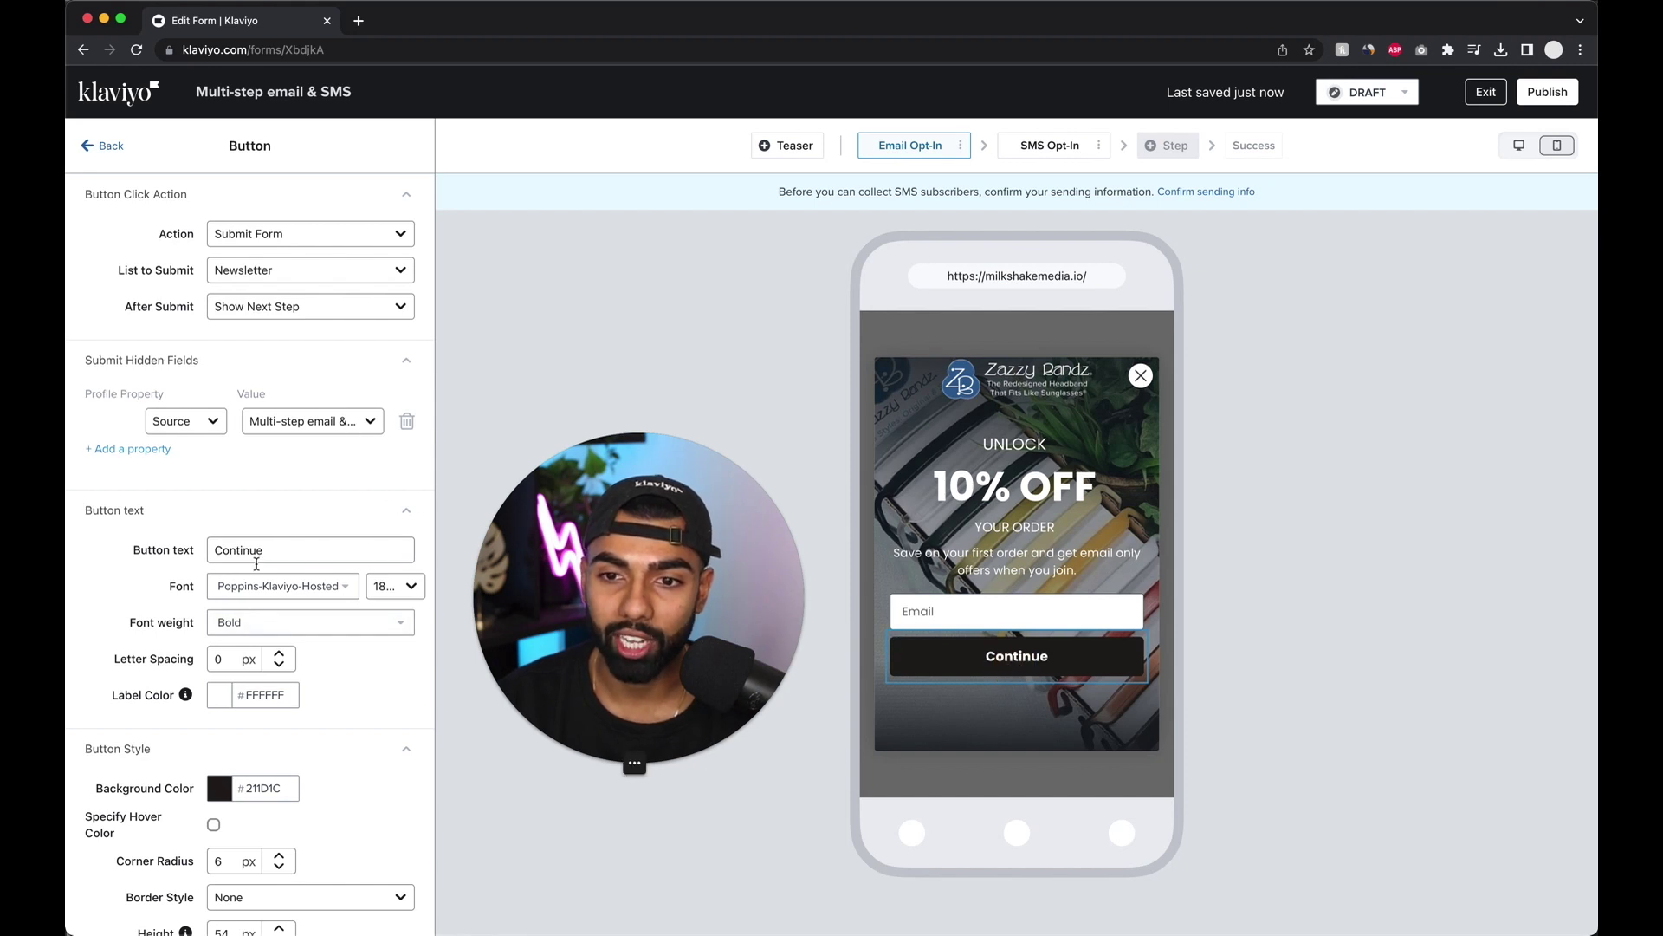
Replace the button label Continue with 'UNLOCK 10% NOW'.
double_click(242, 549)
text(unl)
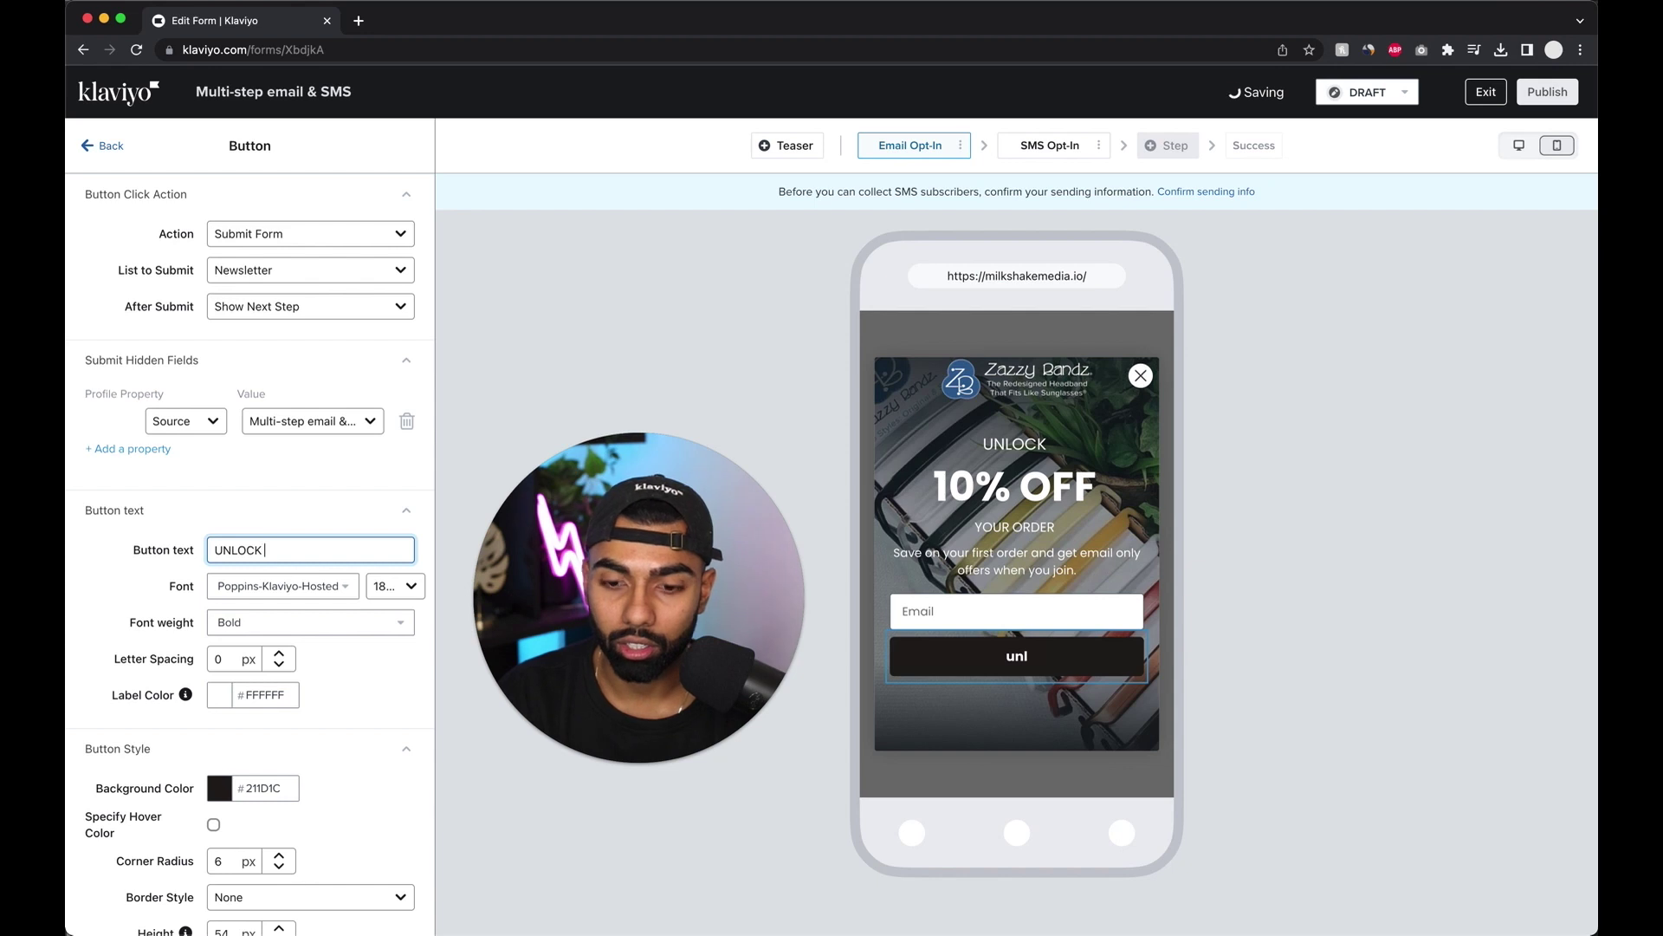
text(OCK 10% )
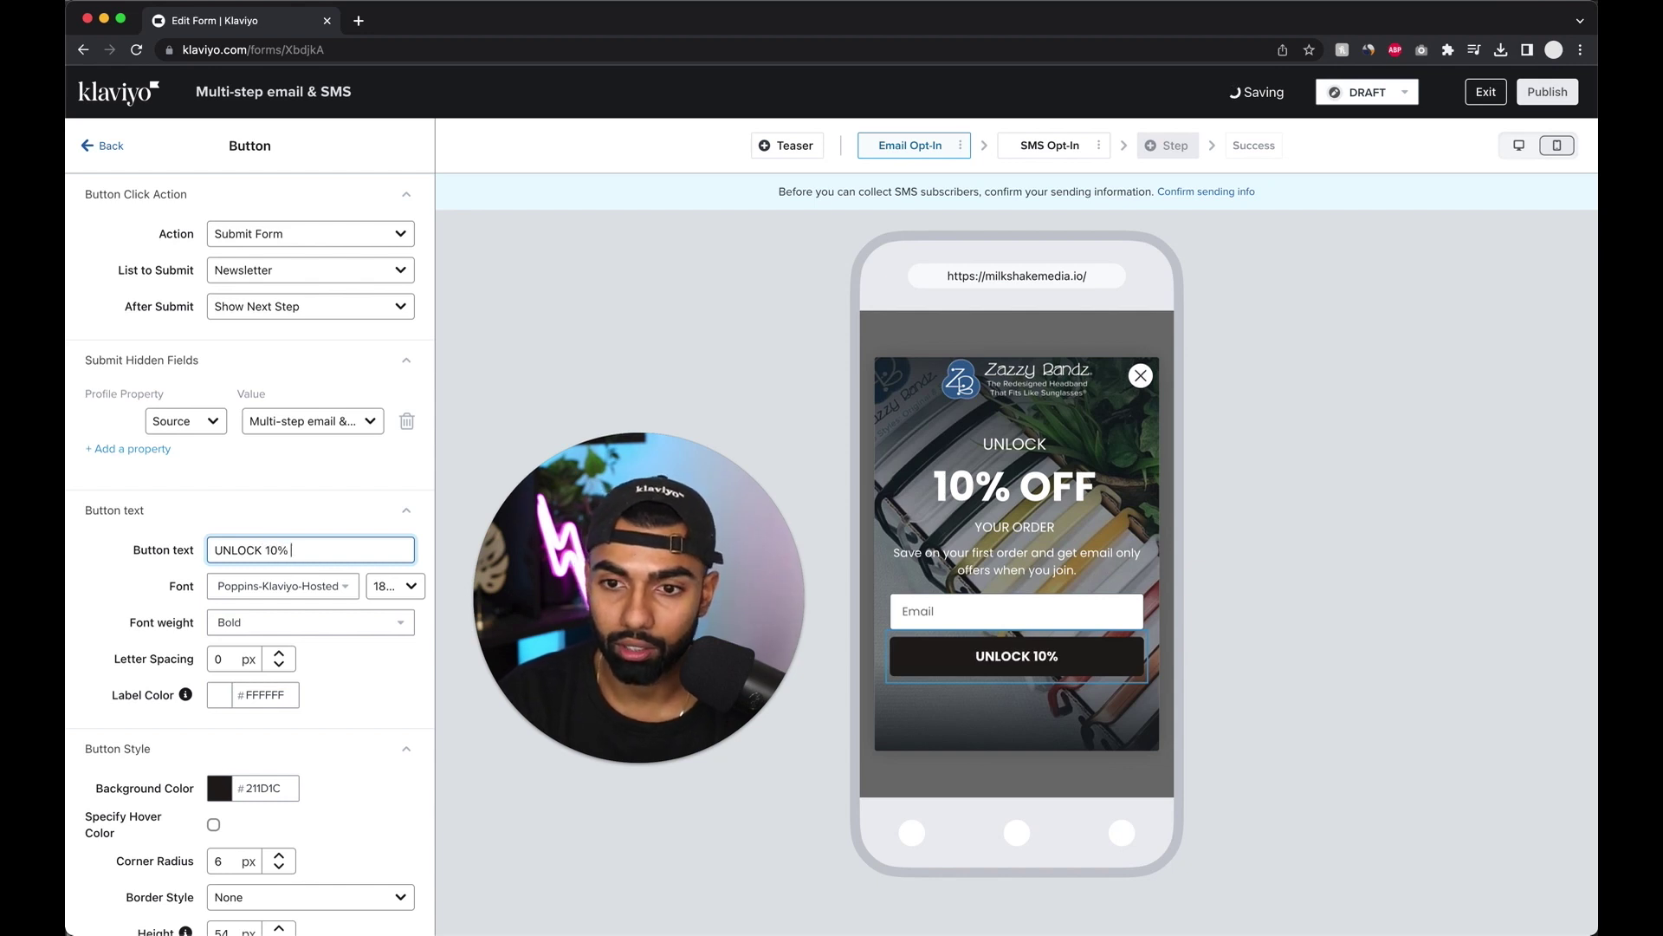
text(NOW)
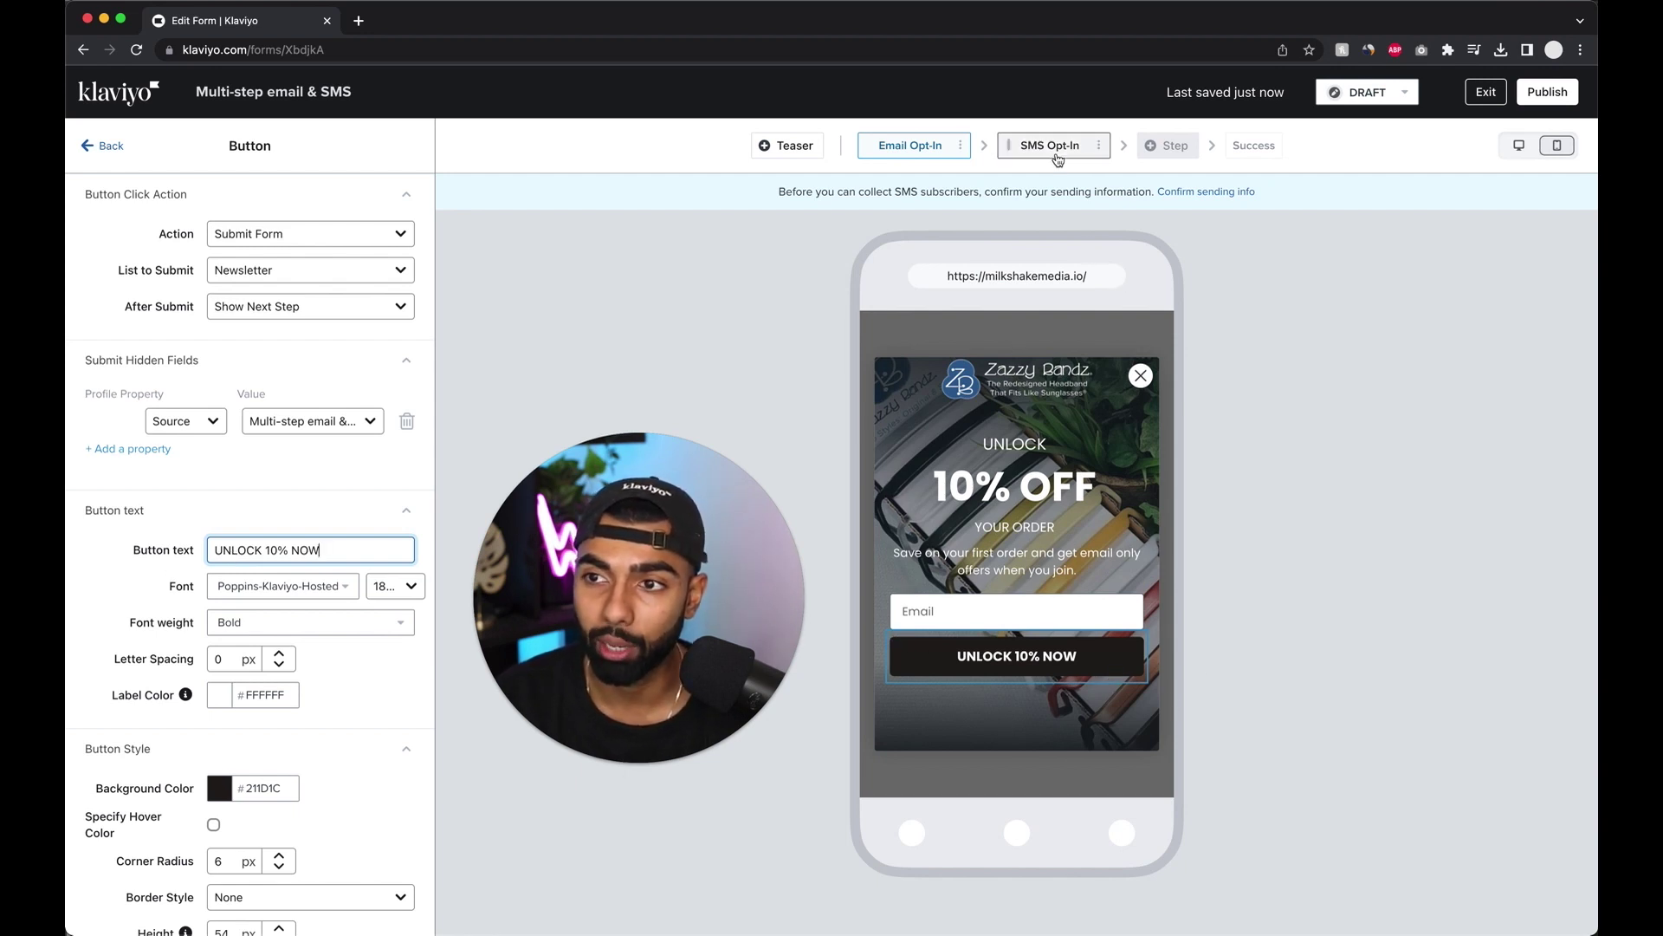
Inspect the SMS Opt-In step's 'Want SMS-only deals?' heading, then return to Email Opt-In.
click(1053, 147)
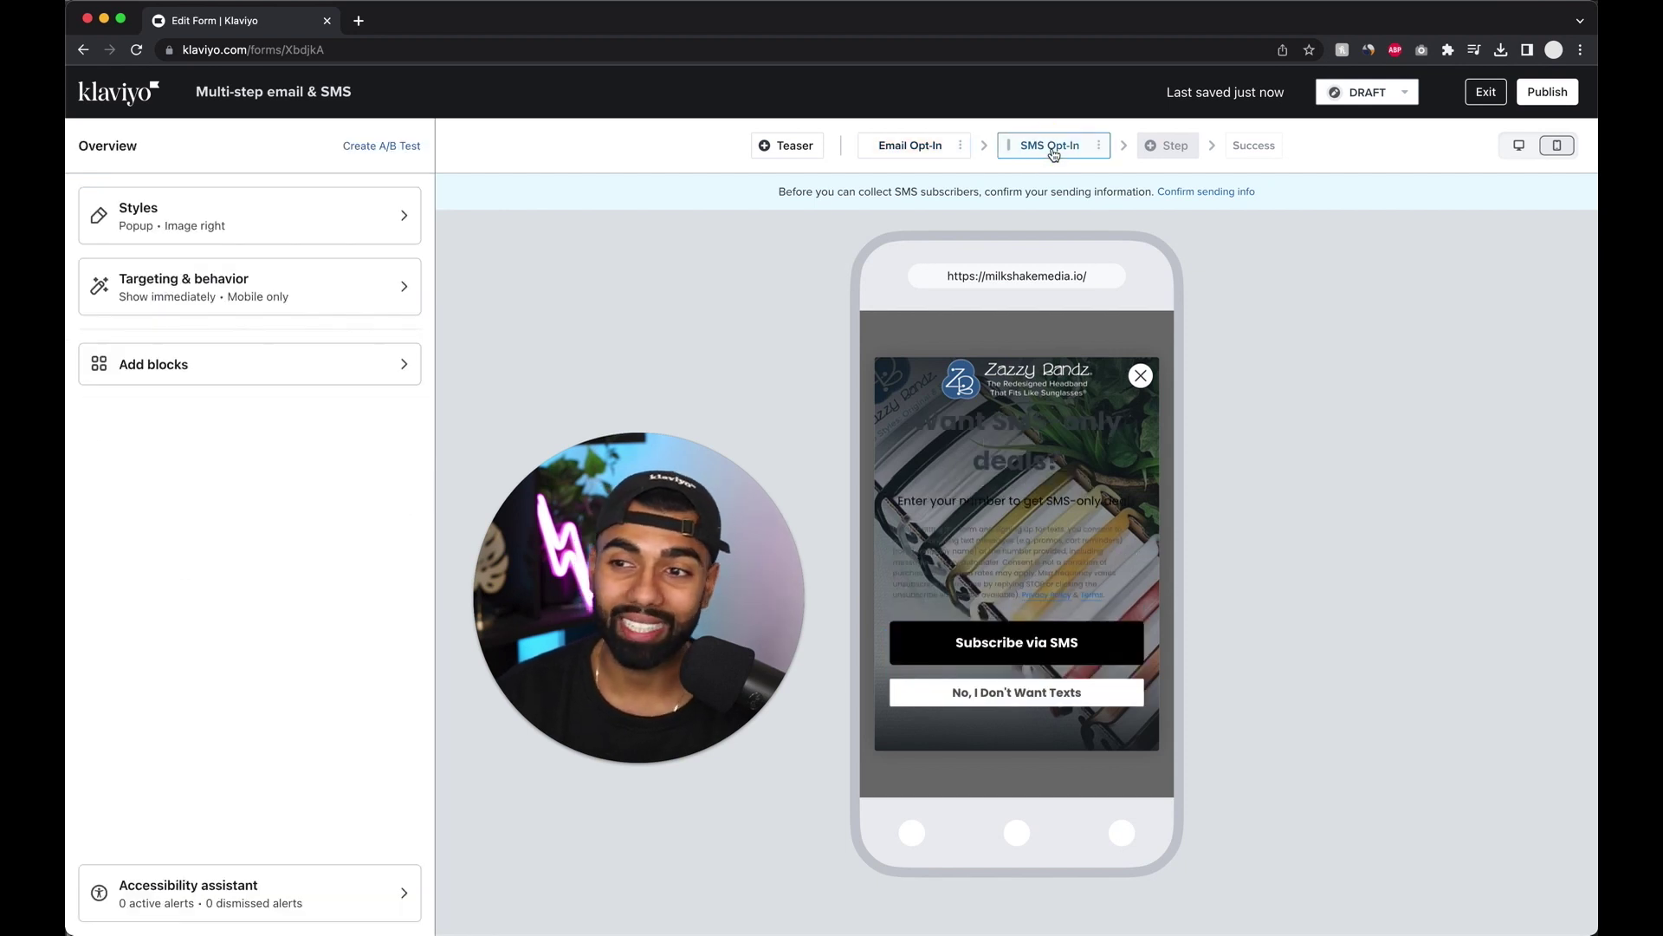
click(1036, 437)
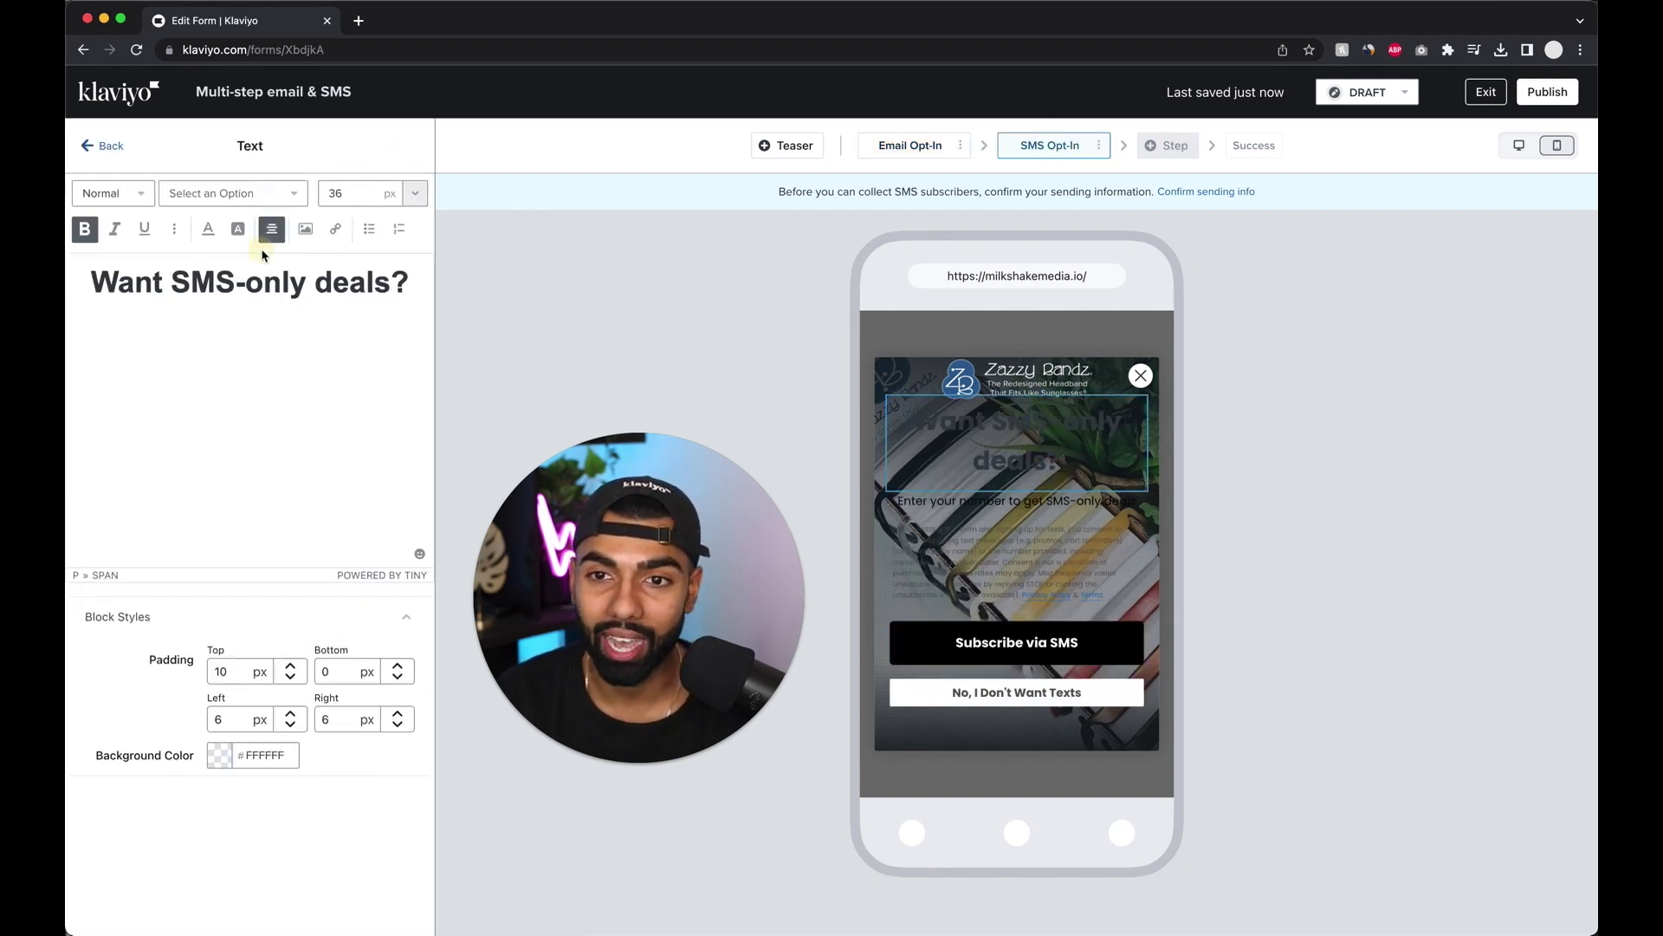
triple_click(312, 298)
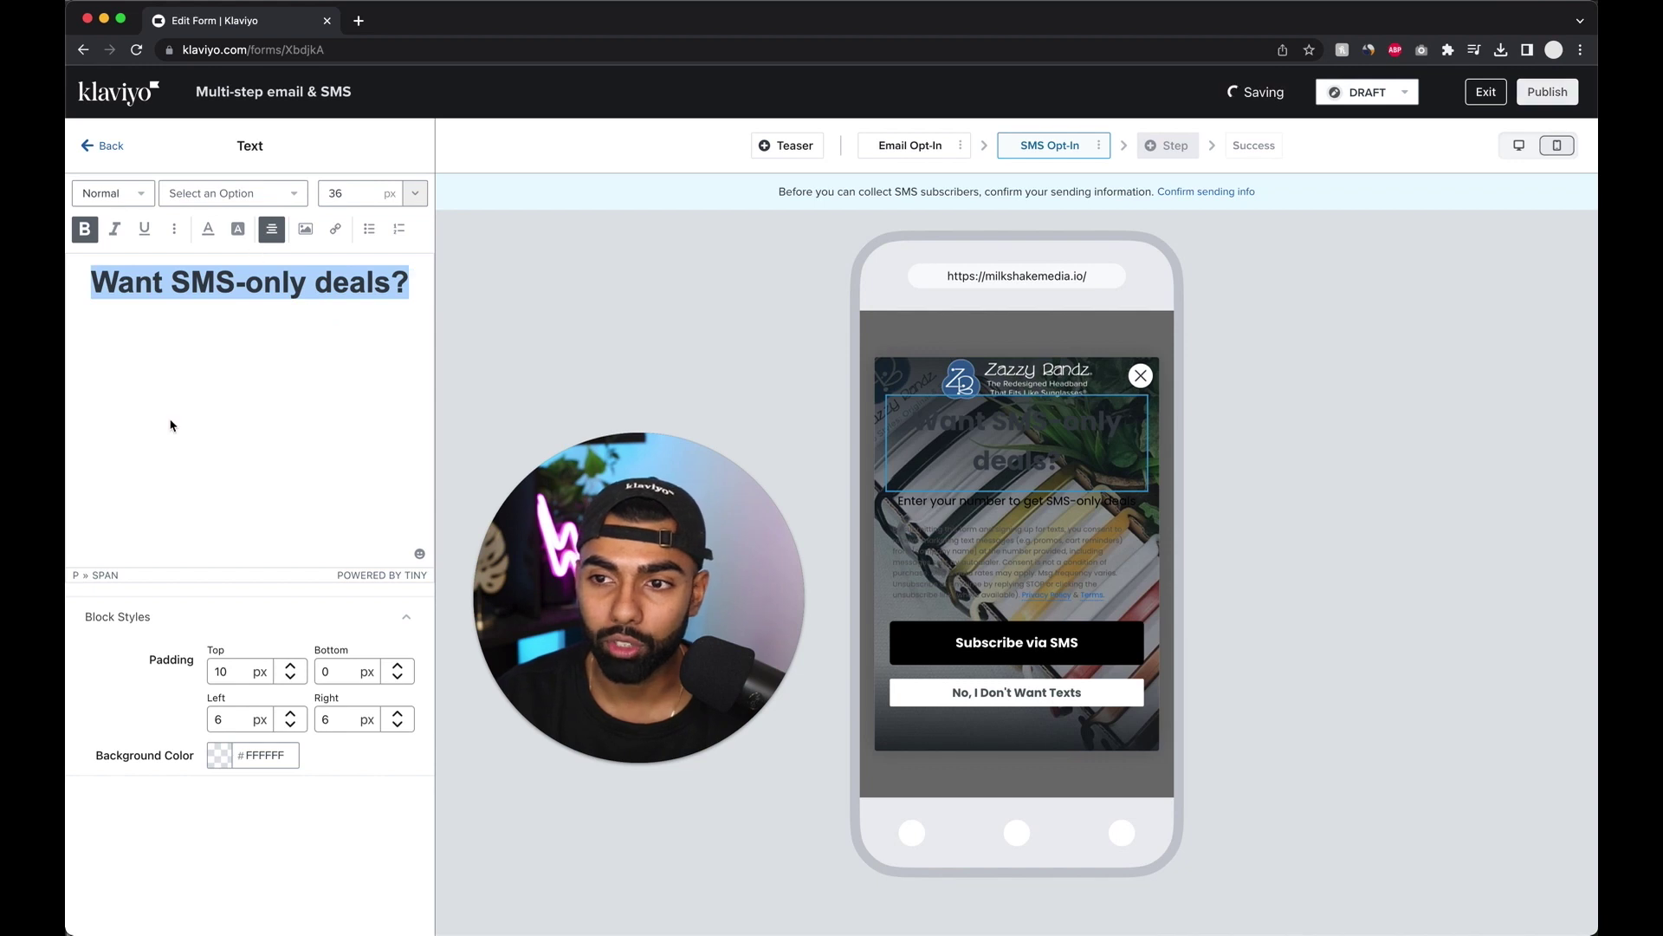
click(258, 314)
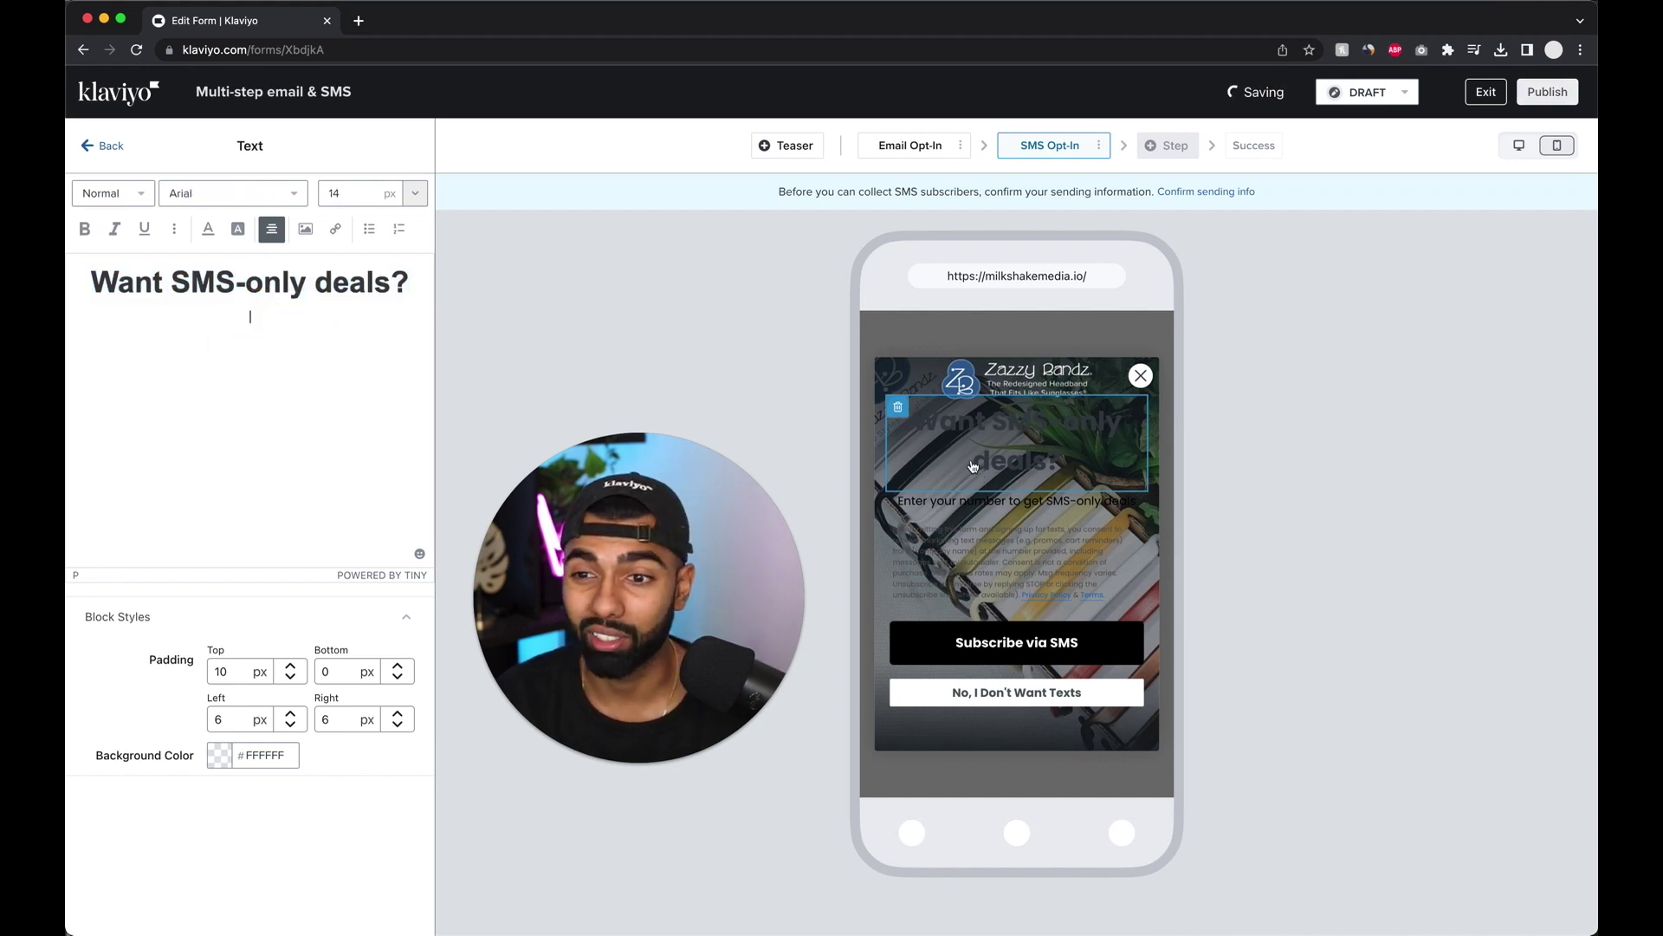
click(886, 150)
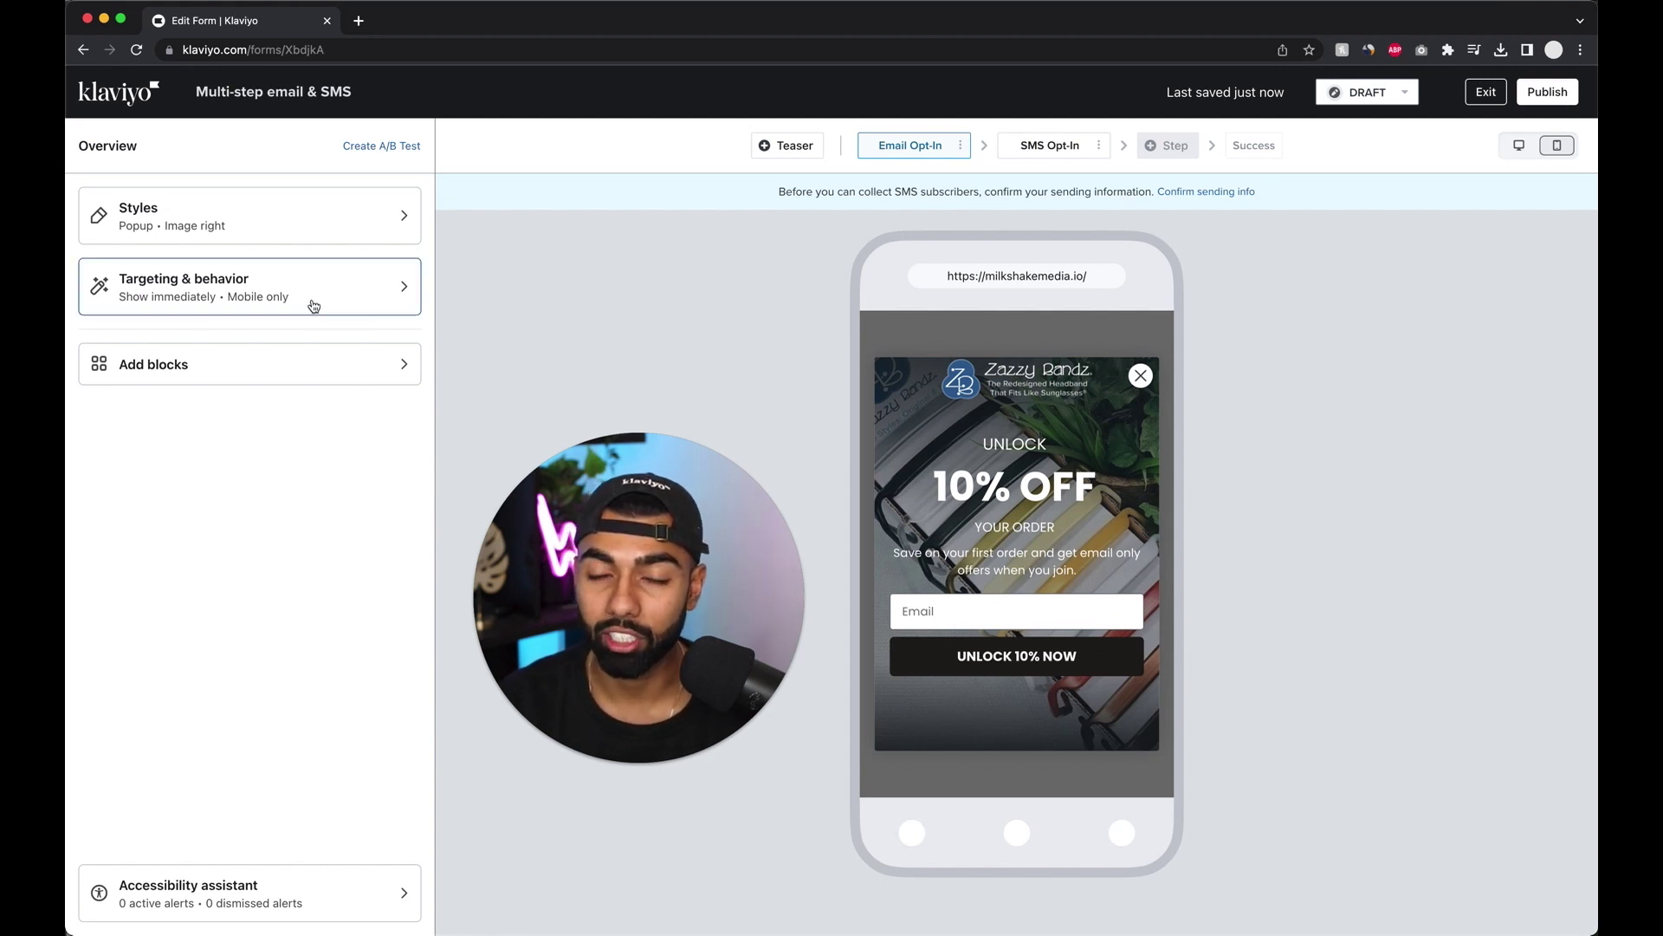
Set the popup to Show based on rules with the seconds-after-page-load option on.
click(312, 300)
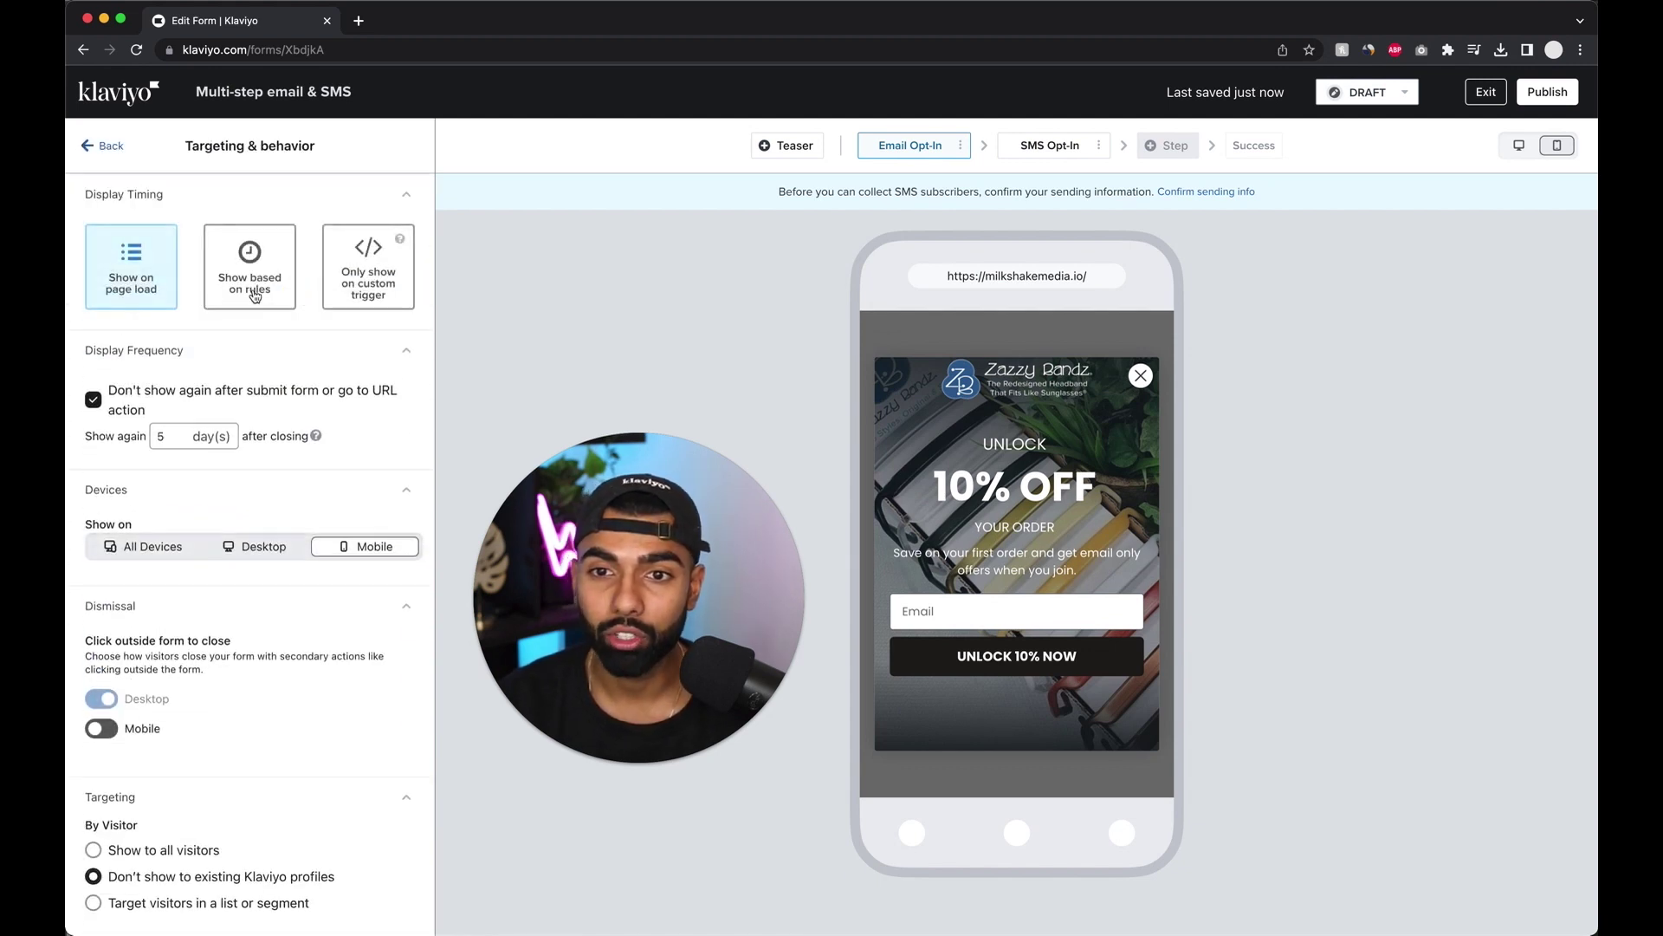
click(267, 295)
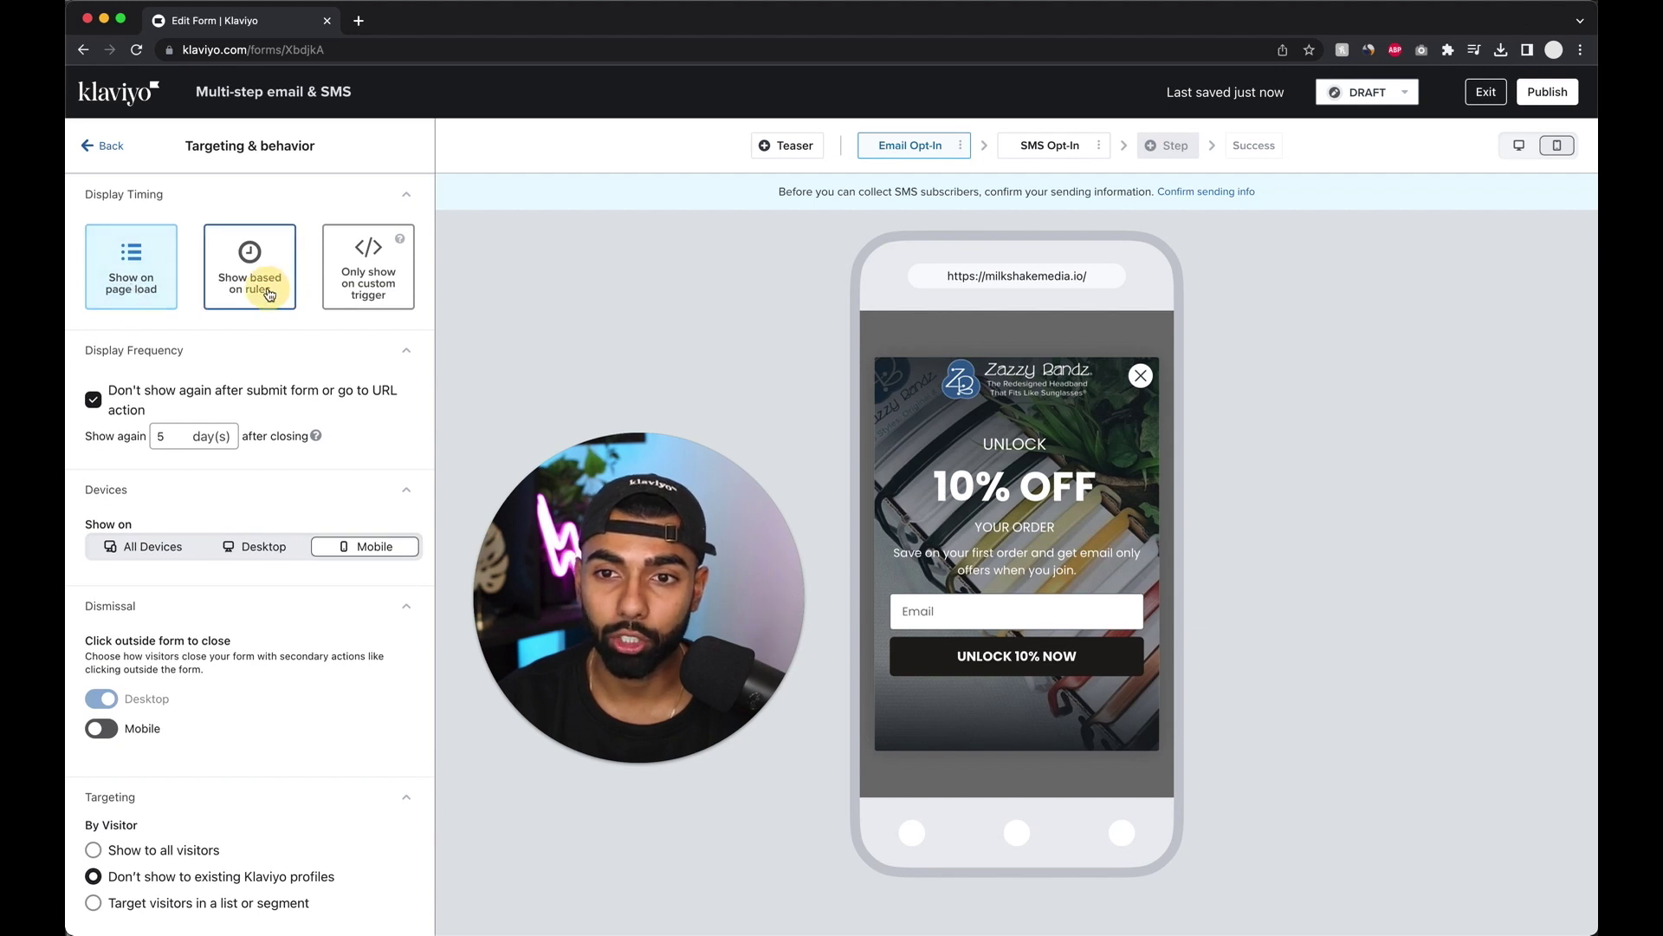
click(125, 398)
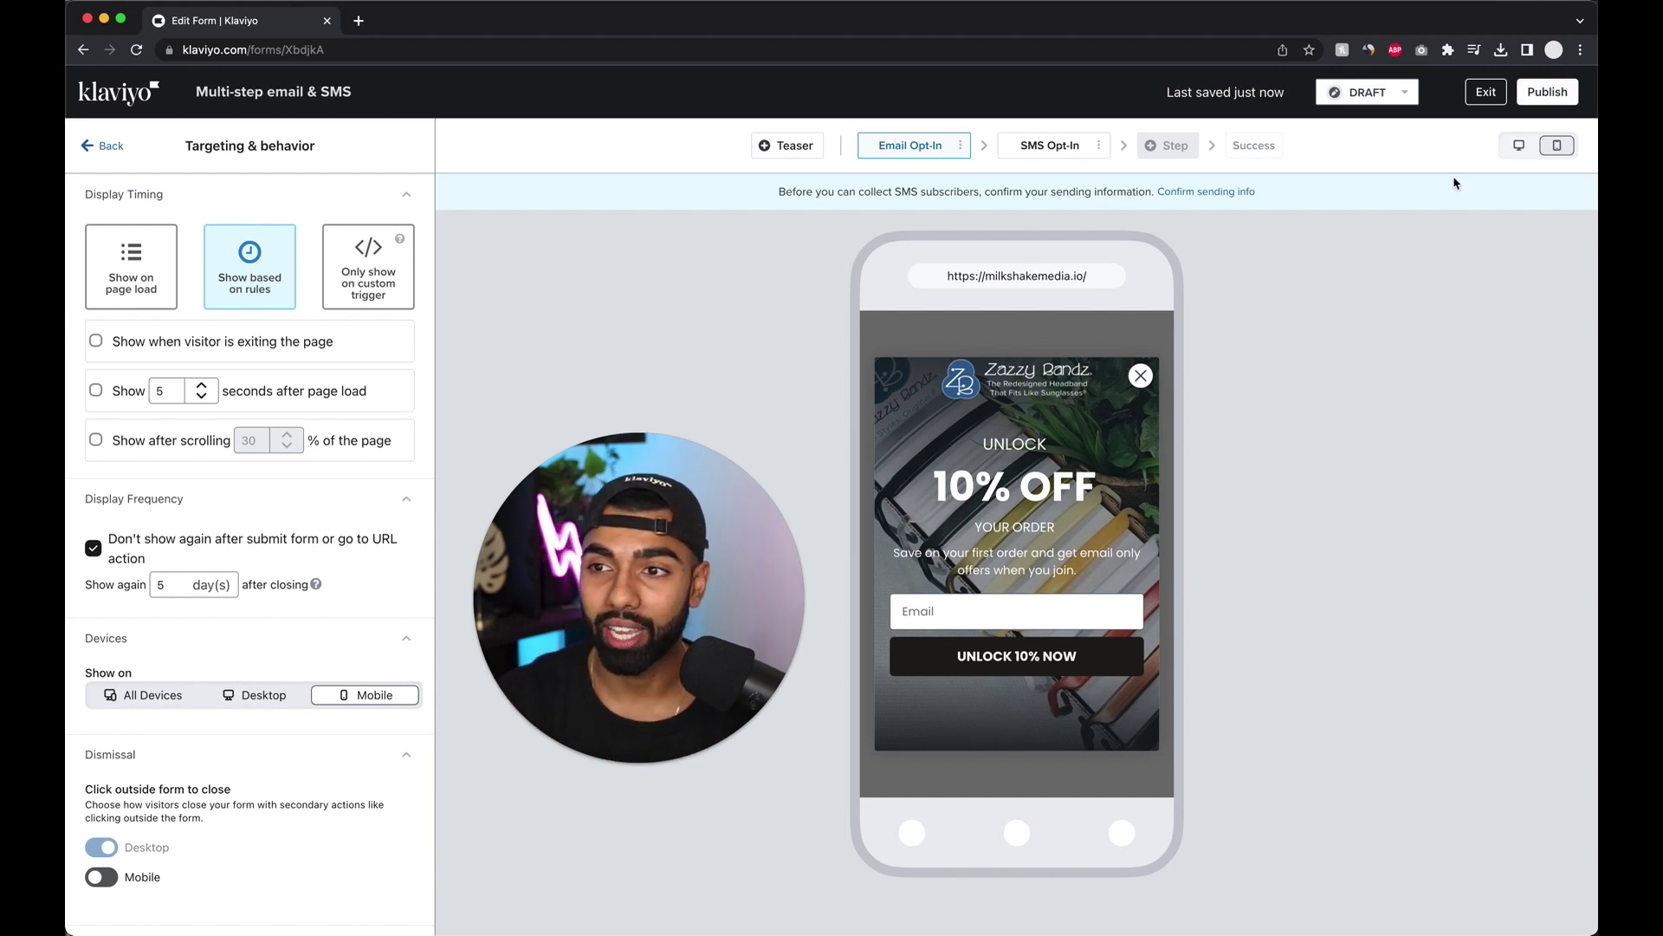
Check the DRAFT/LIVE status options, leaving the form as a draft.
click(1367, 92)
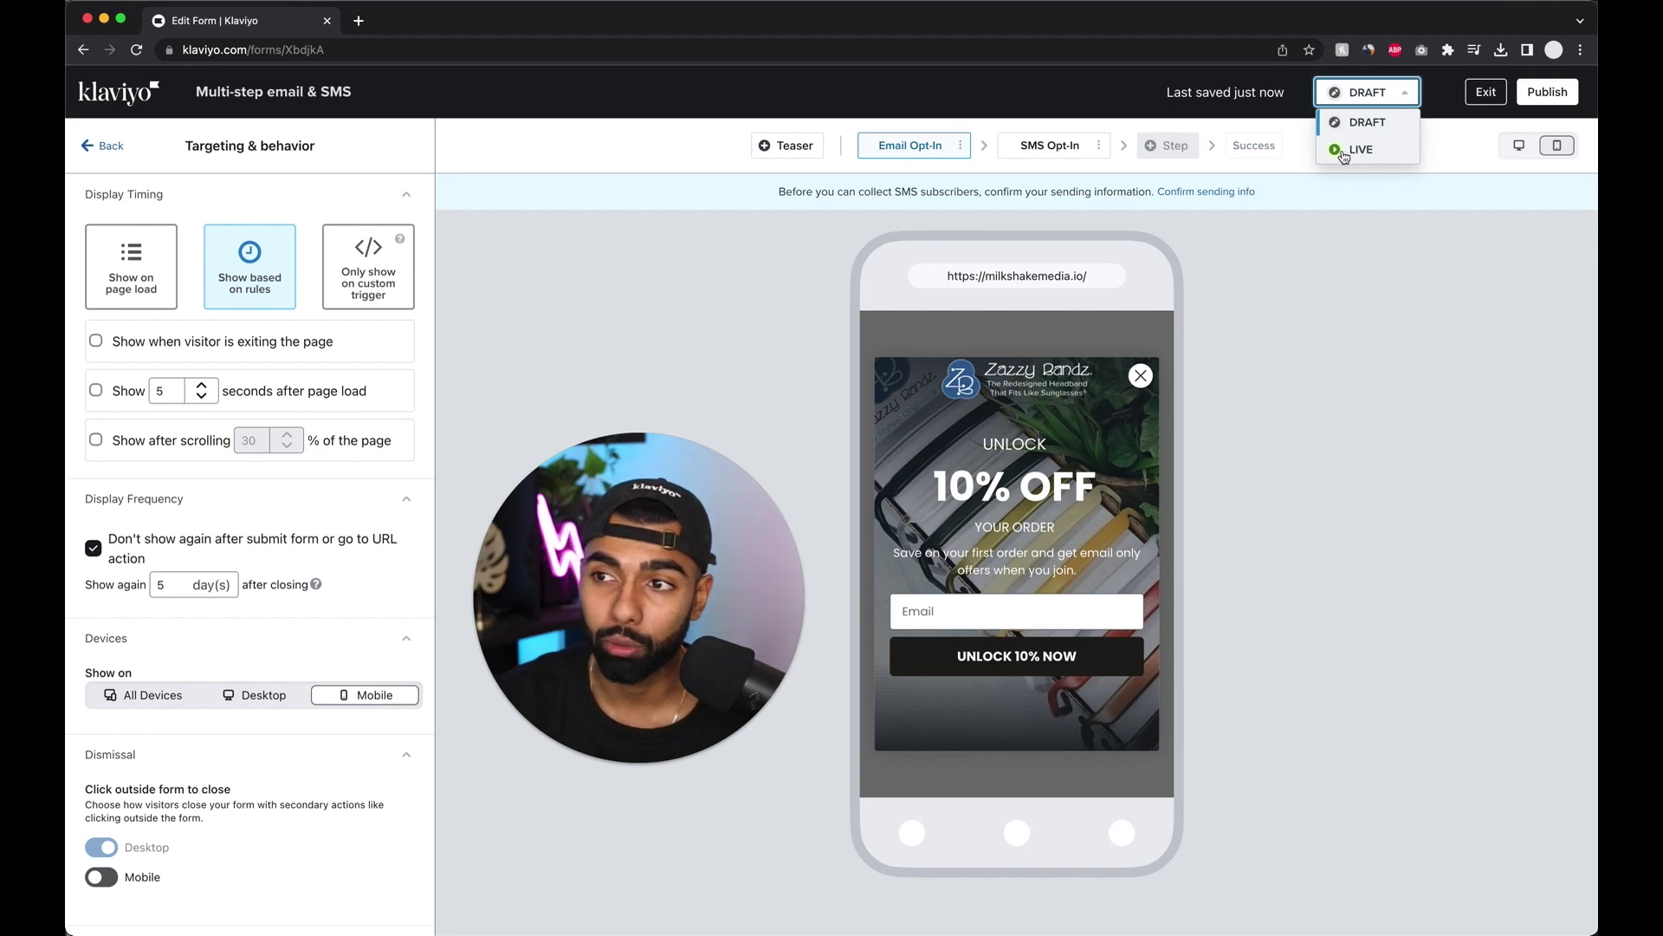
click(1379, 95)
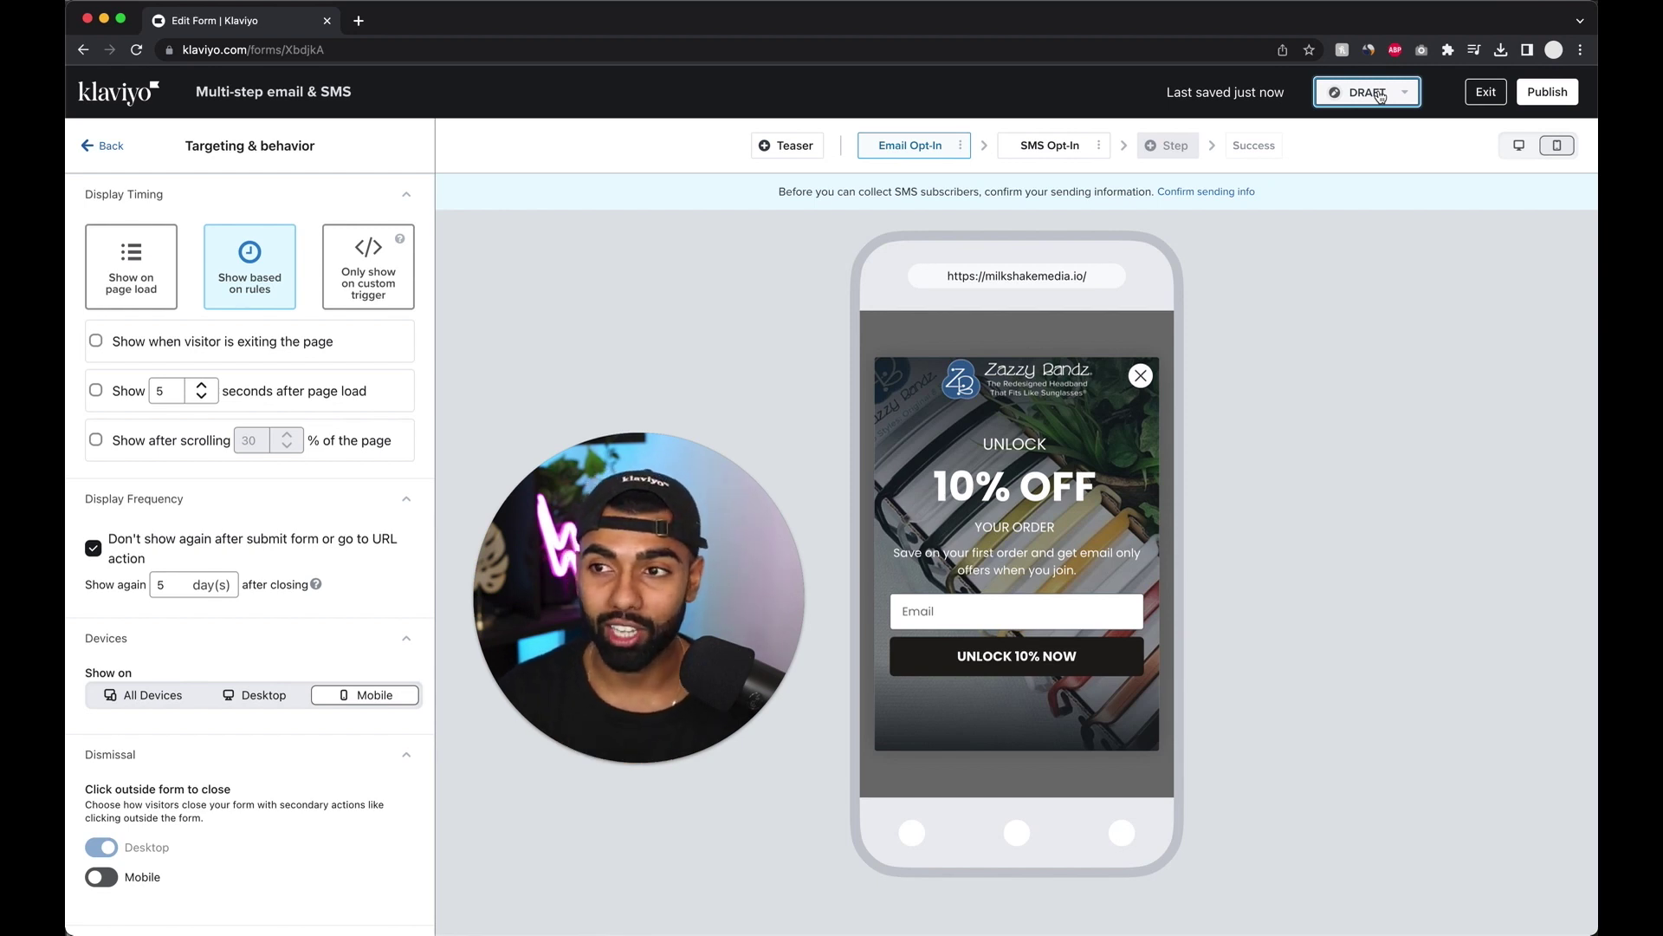
click(1380, 95)
click(1422, 297)
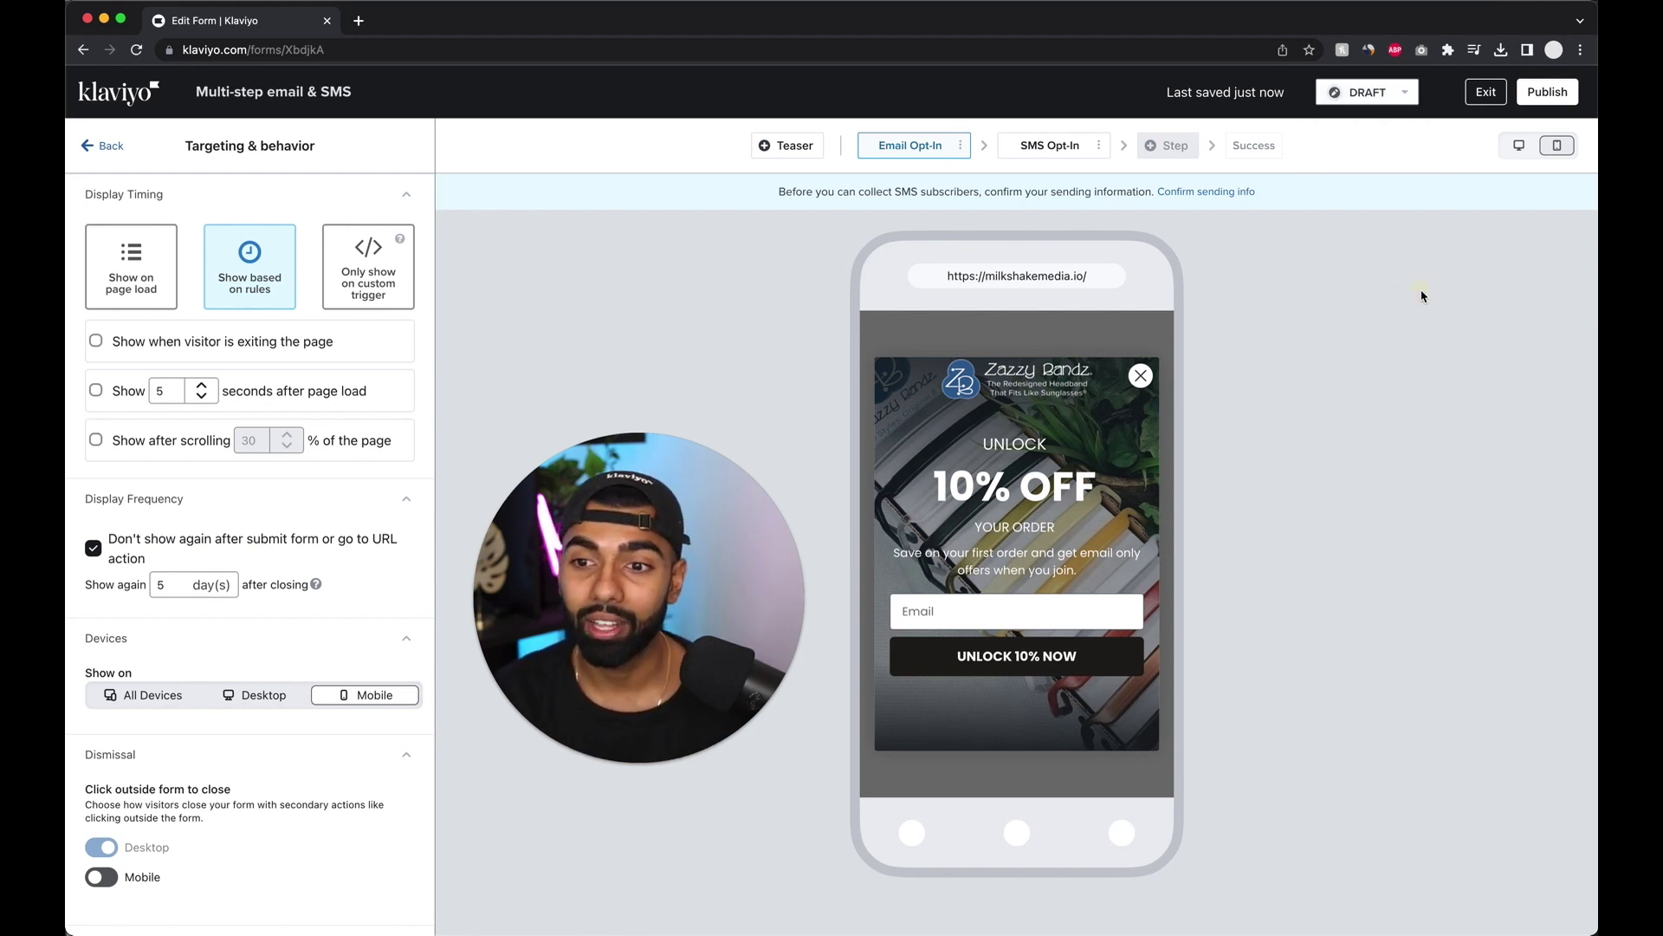